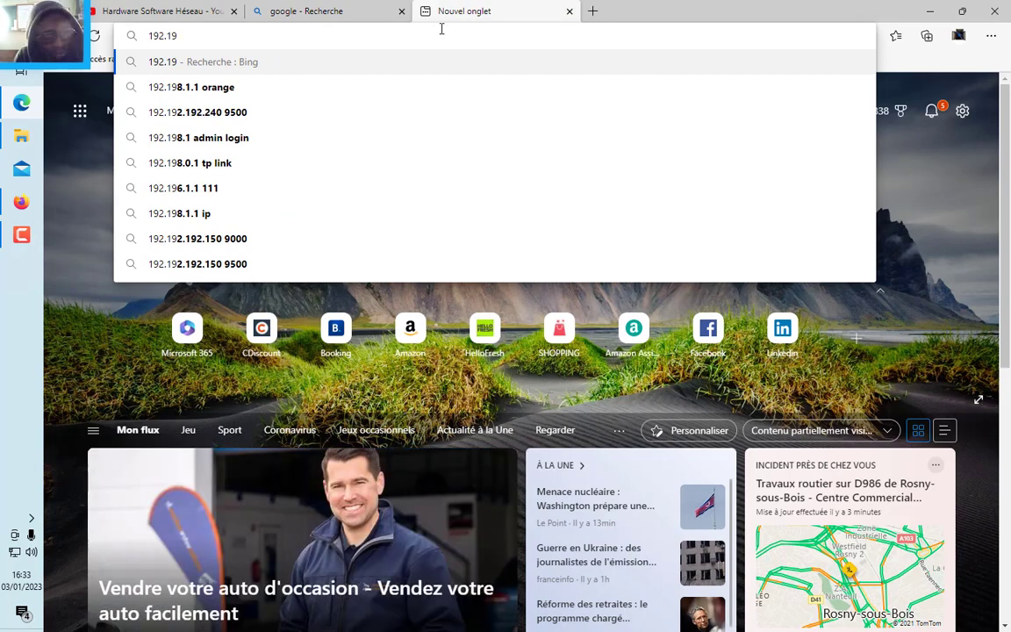
- Correct the mistyped search and load 192.168.0.254 in Edge's address bar
text(2.168)
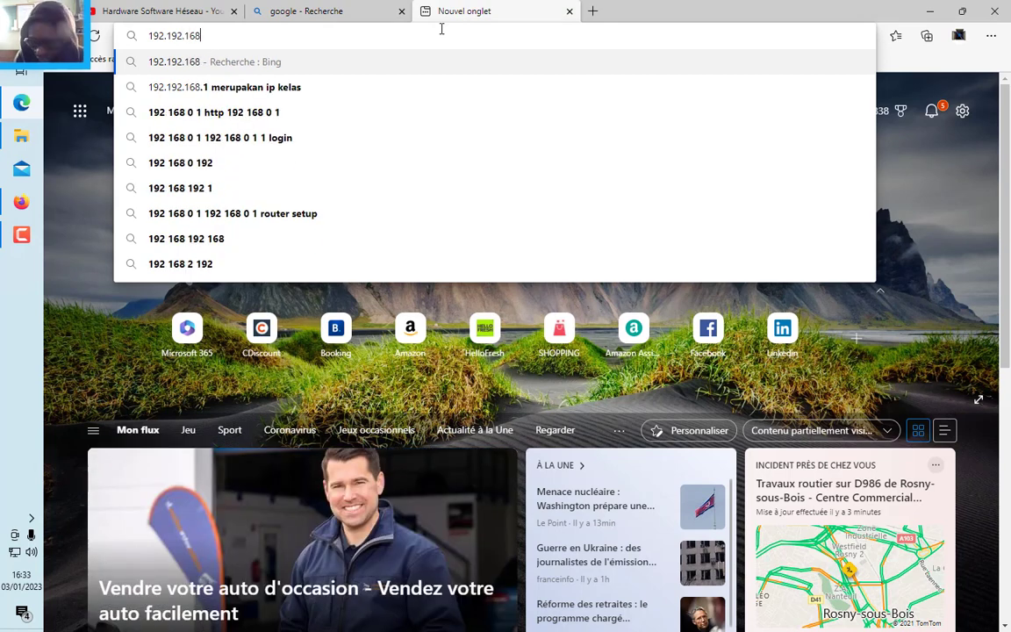
text(.0.254)
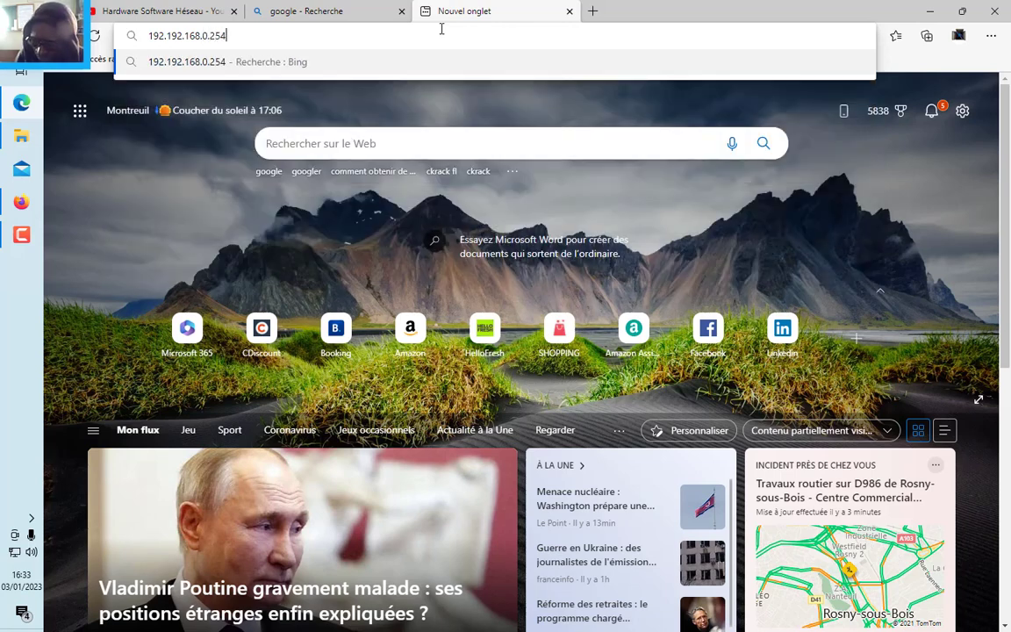
key(Return)
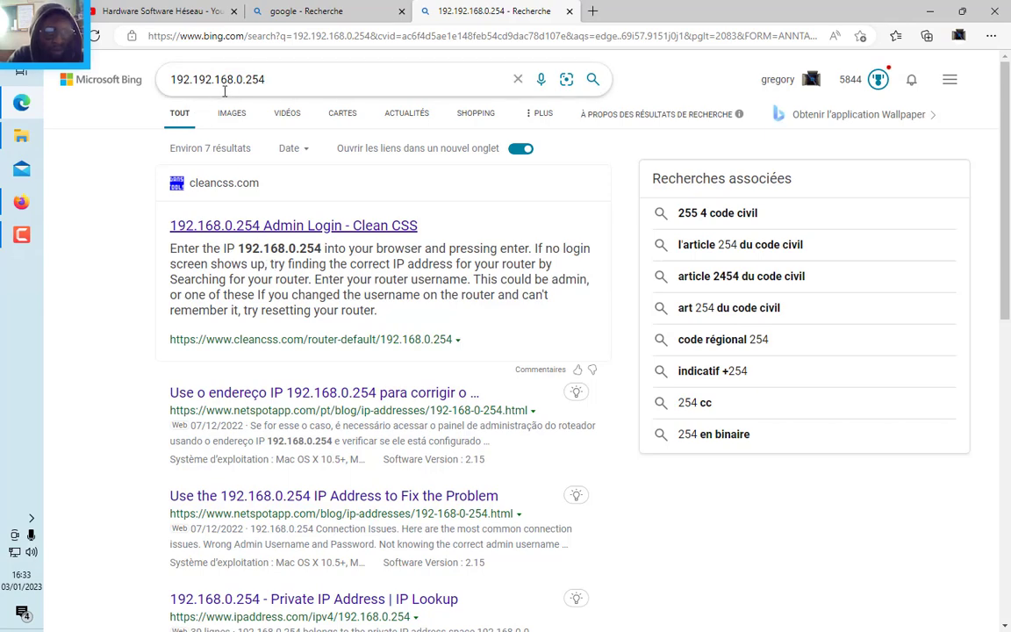
click(268, 79)
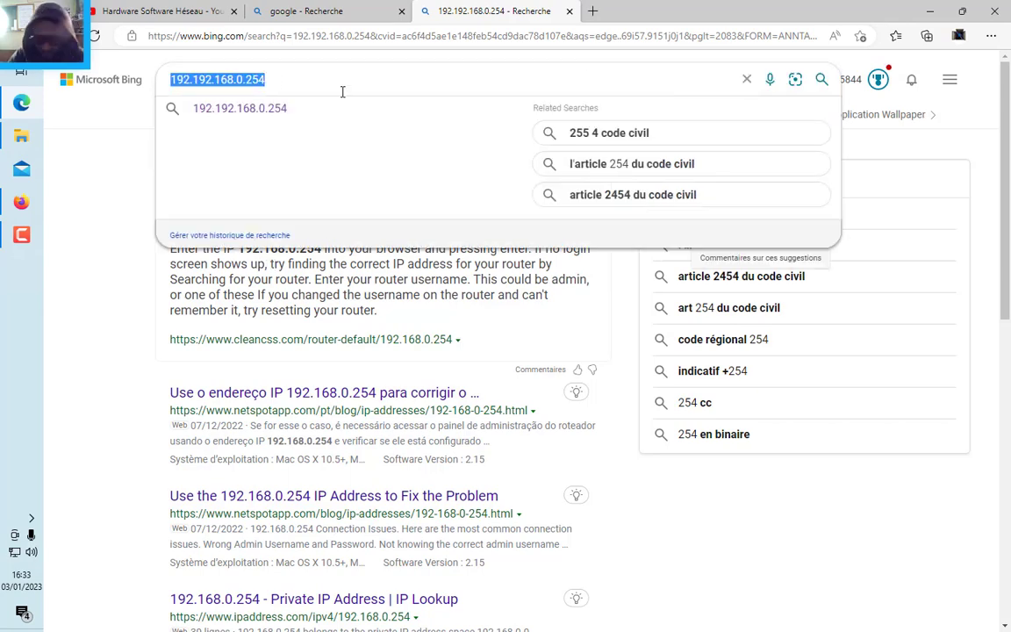
key(BackSpace)
double_click(351, 37)
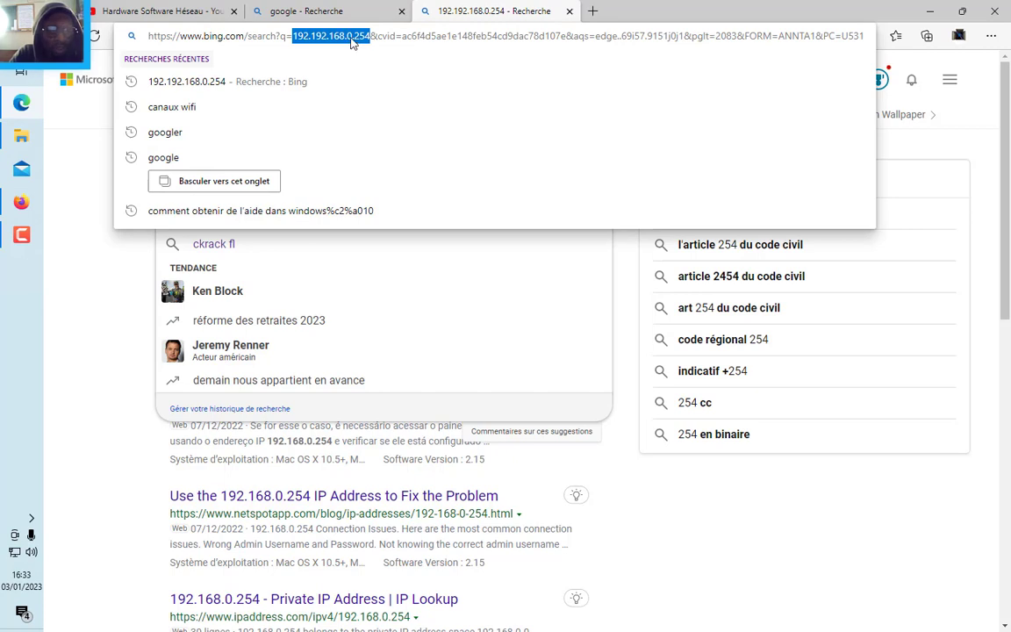
triple_click(349, 42)
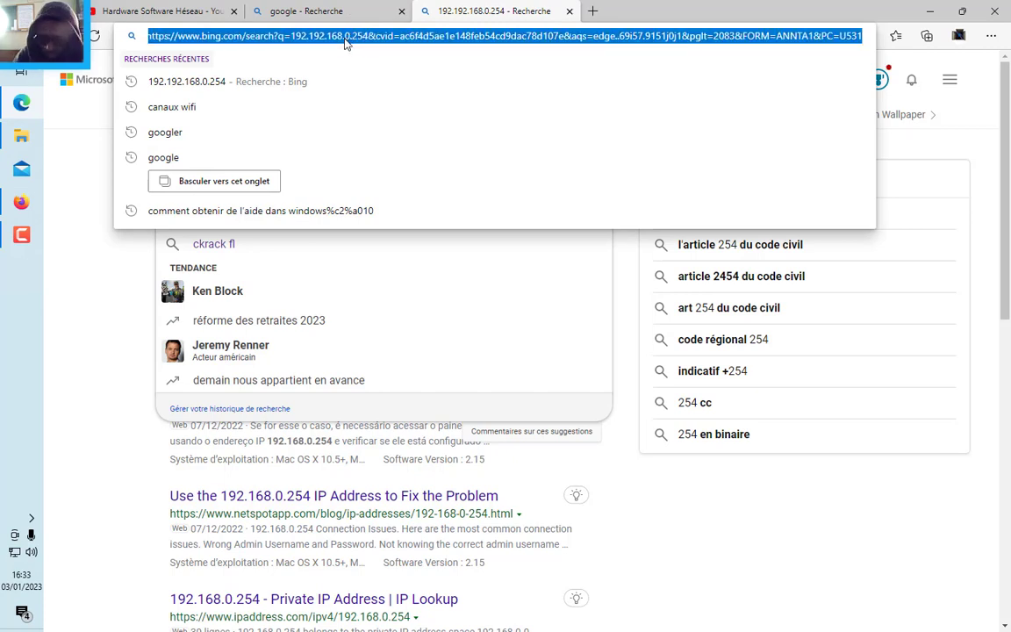
text(192.168)
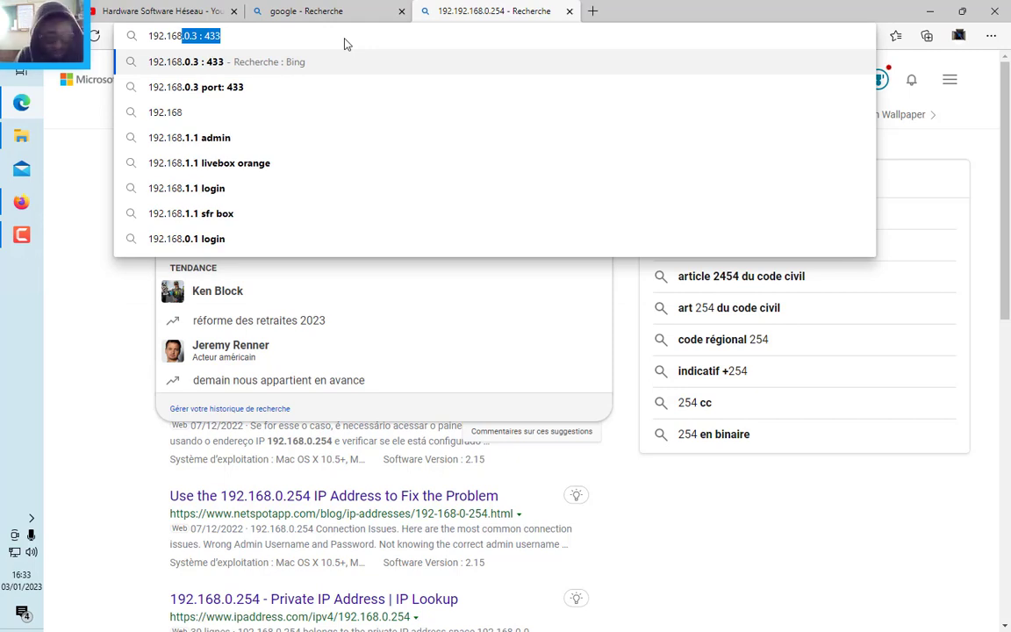
text(.0.254)
key(Return)
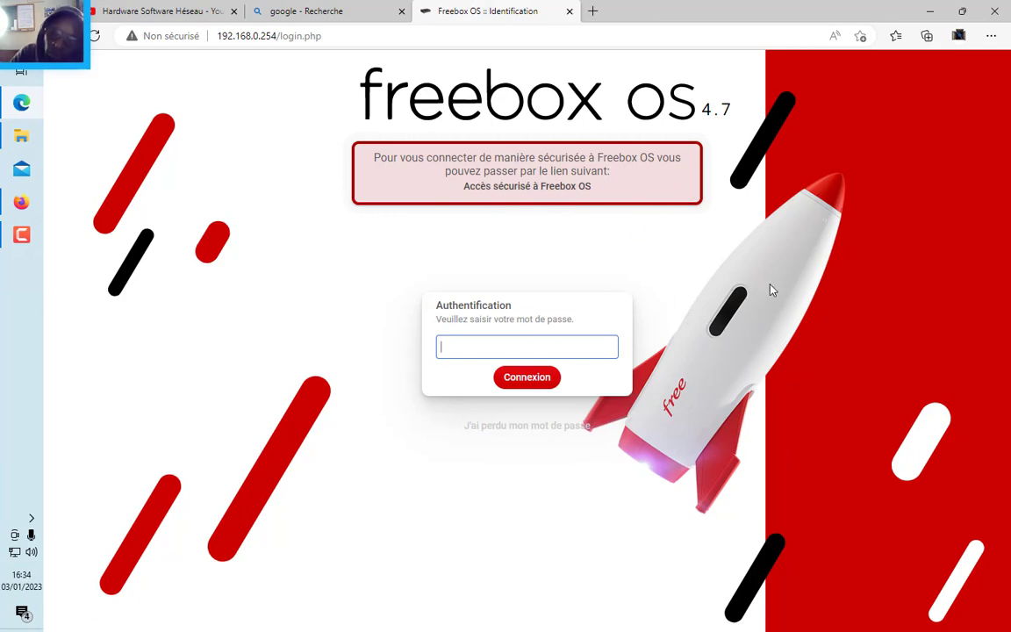
- Log in via 'Accès sécurisé à Freebox OS' with the account password, declining Edge's save-password offer
click(555, 198)
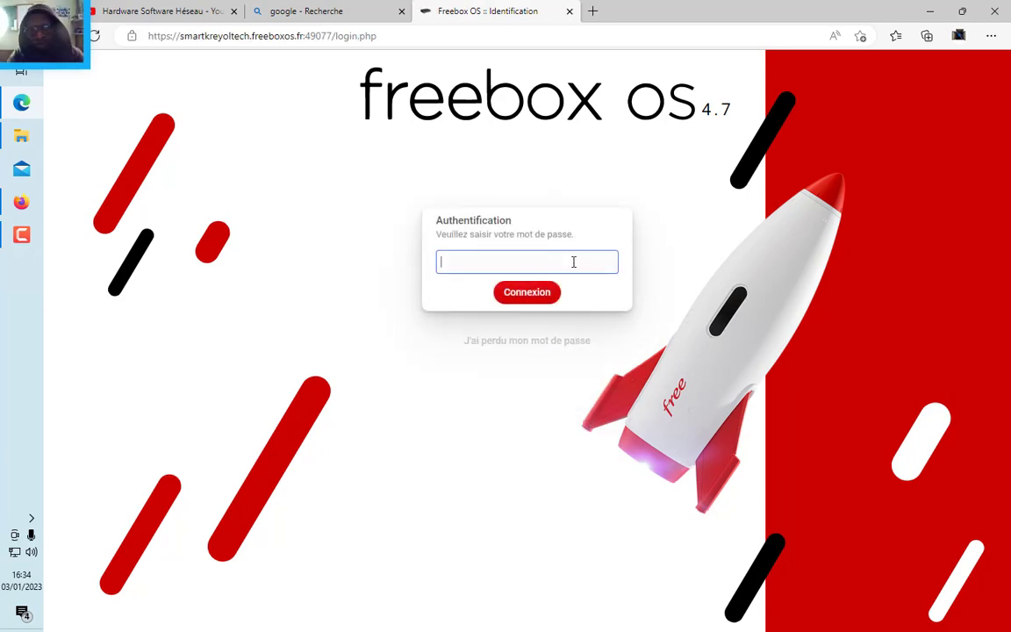
text(•)
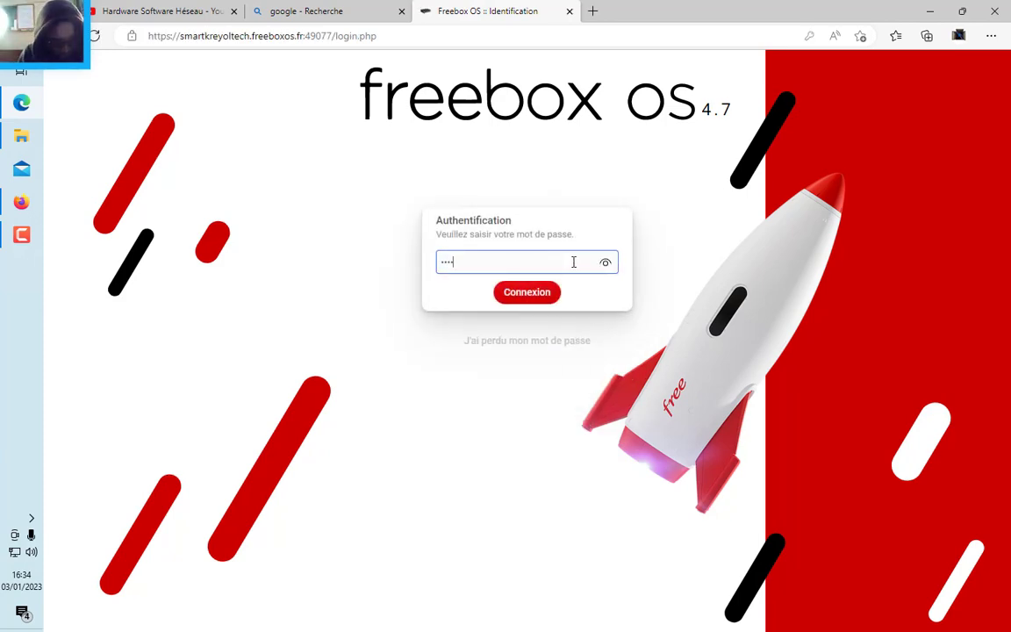
text(•••••••••)
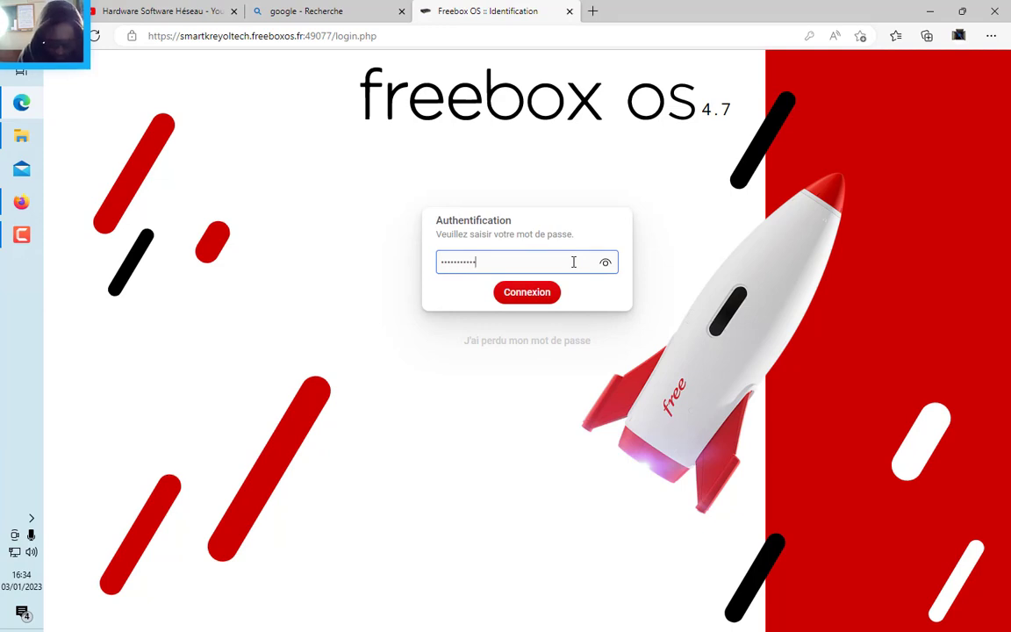
text(•••••)
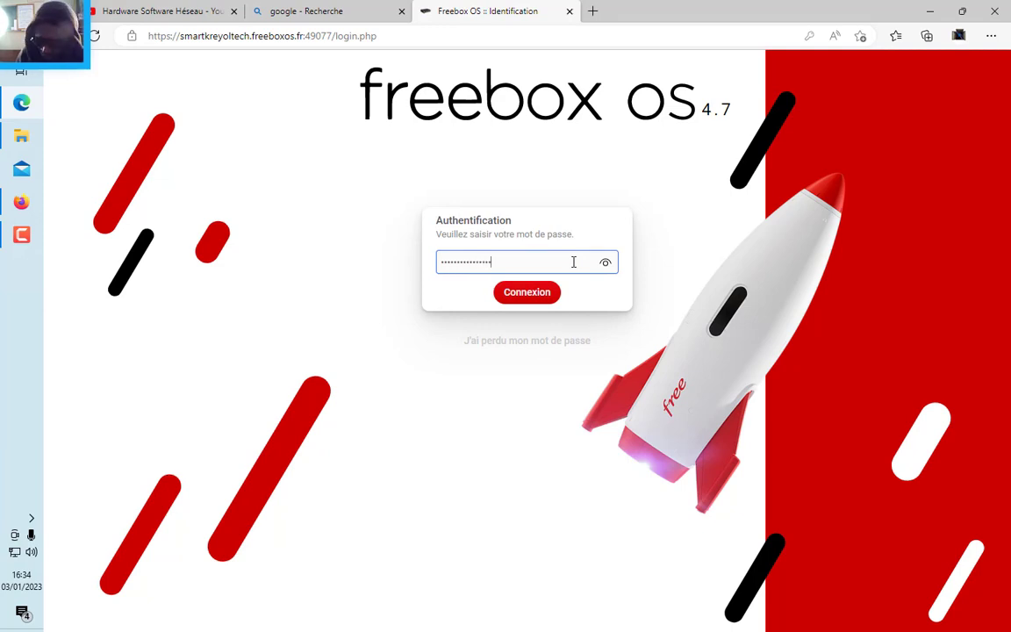
key(Return)
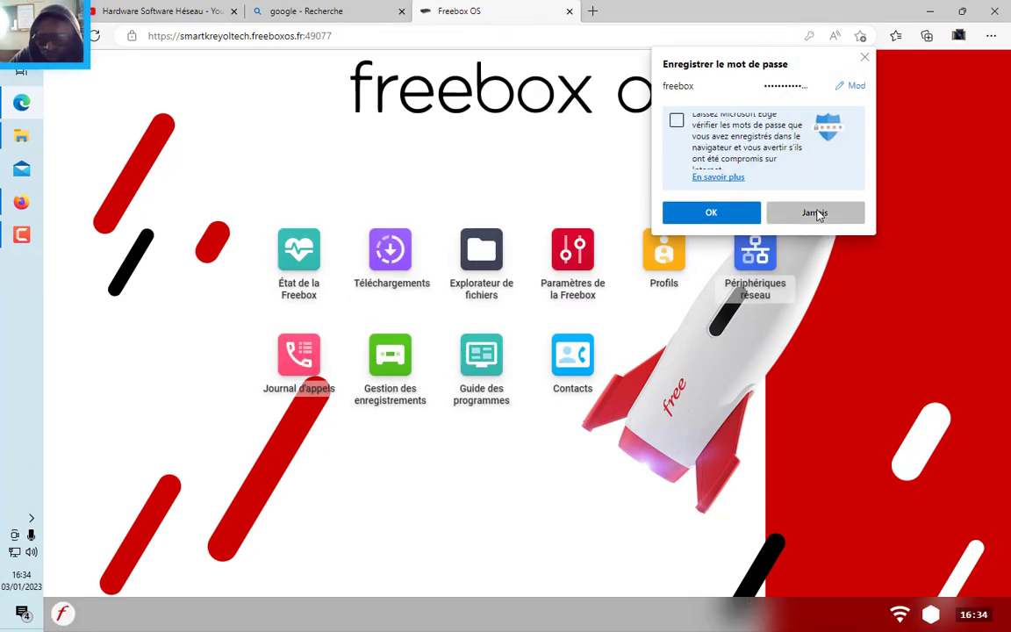
click(816, 214)
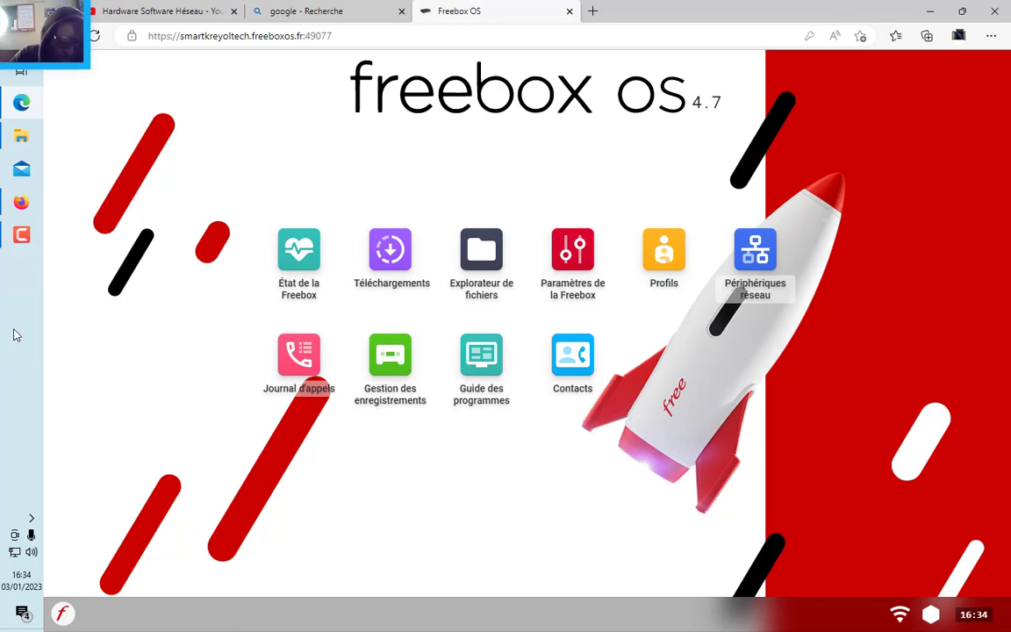
- Set the taskbar position to 'En haut' in taskbar settings, then close Settings
right_click(14, 300)
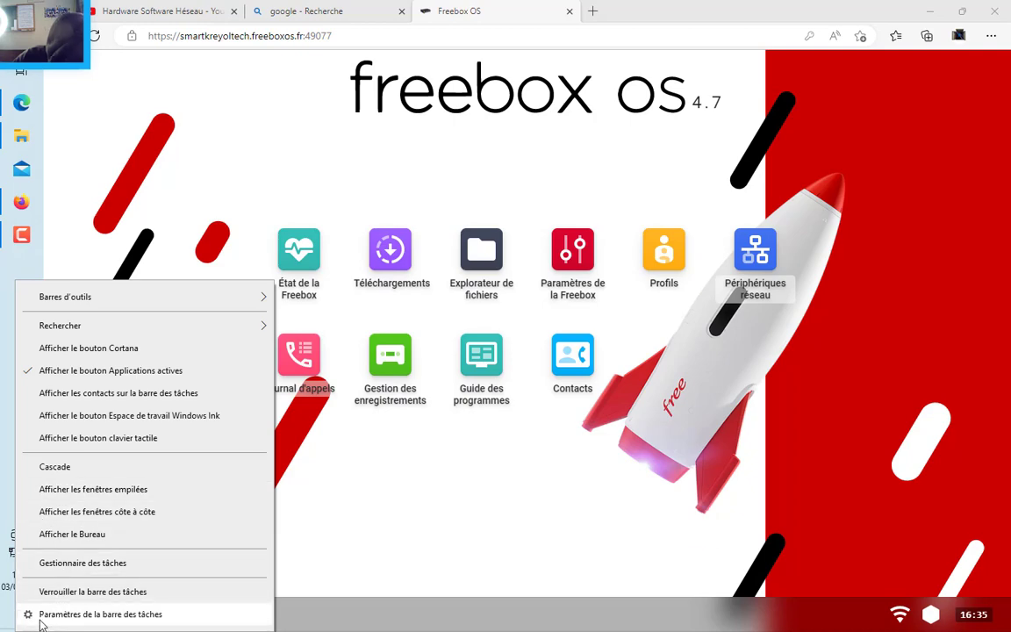
click(45, 622)
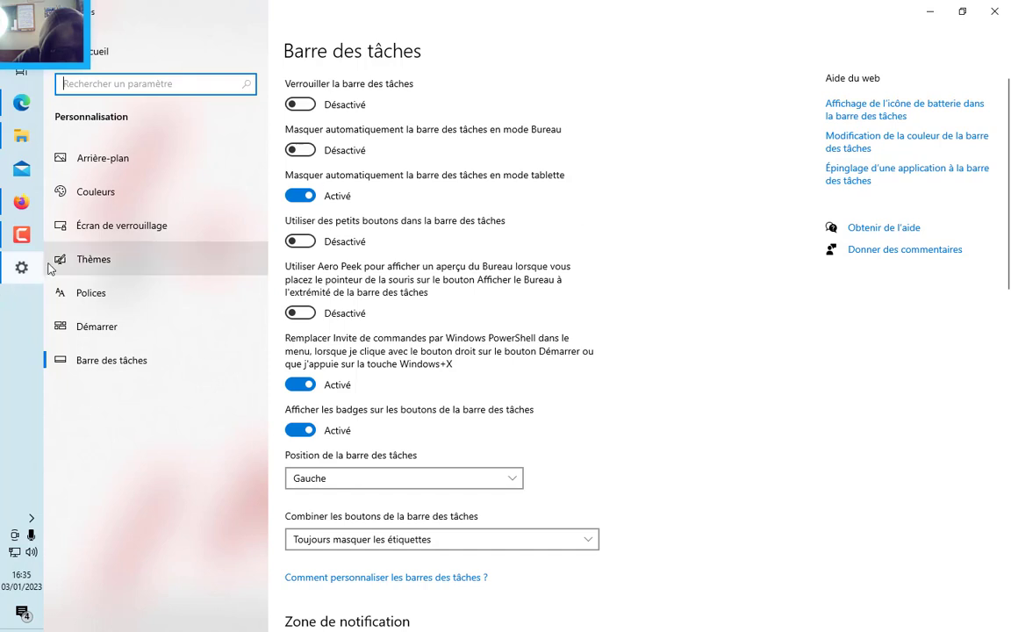
click(370, 478)
click(330, 506)
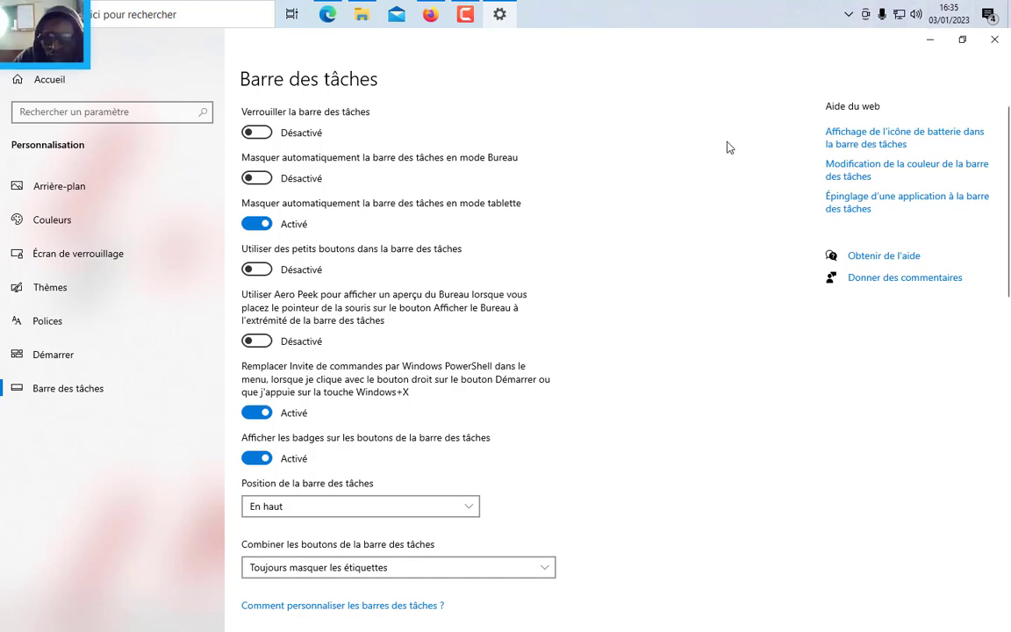
click(995, 40)
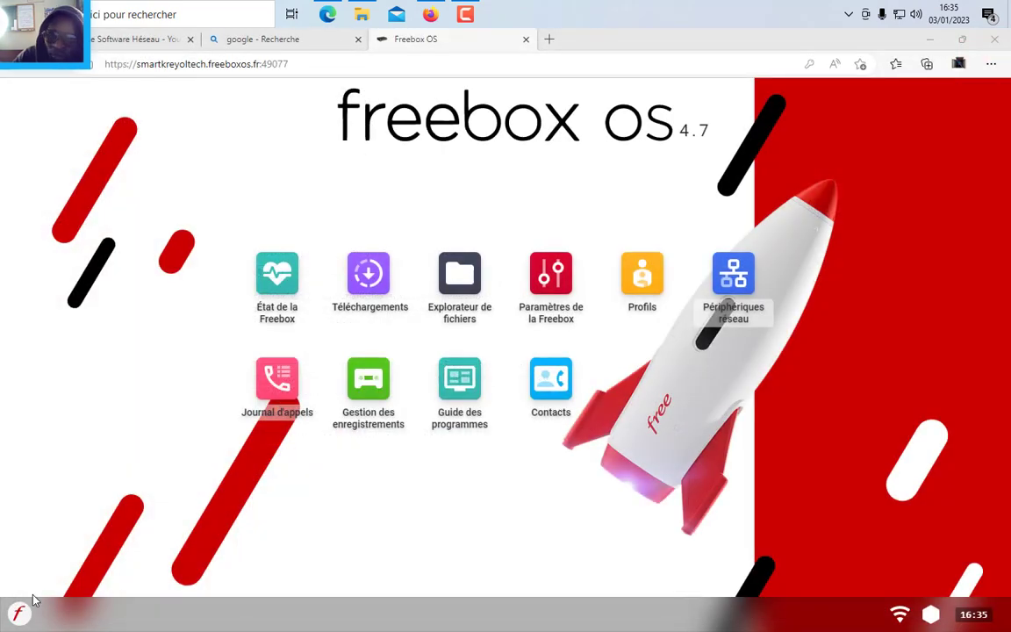
- Uncheck 'Afficher le bouton Applications actives' in the taskbar menu, then reopen and dismiss the menu
right_click(587, 11)
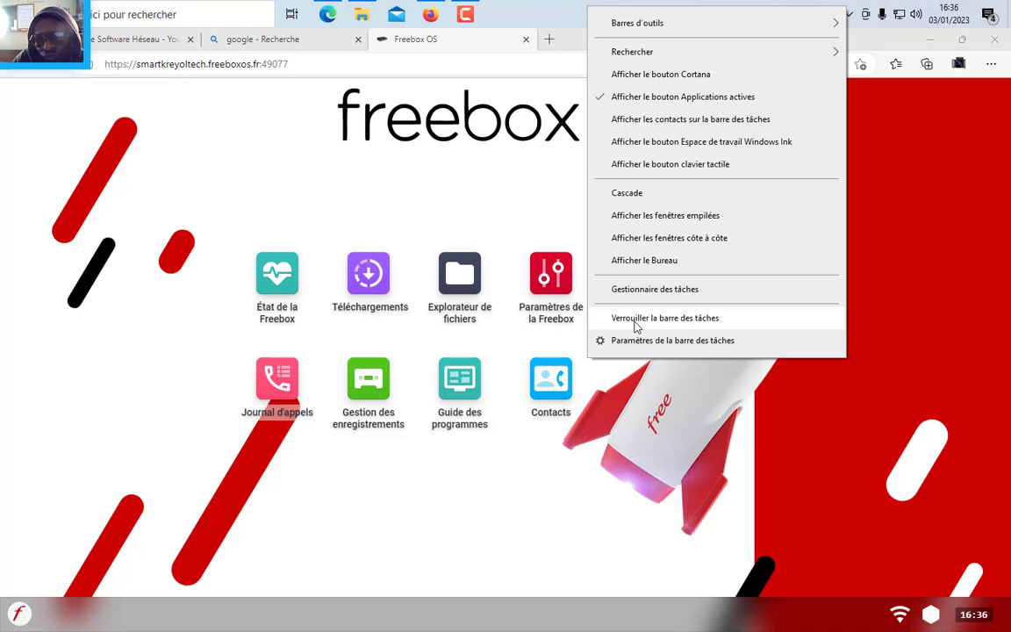
click(605, 97)
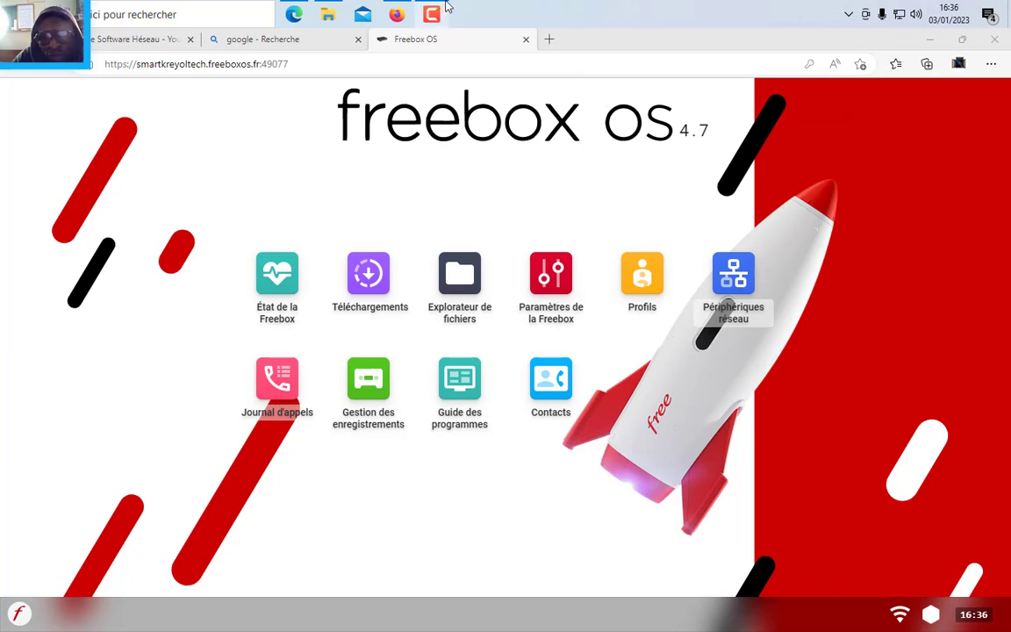
right_click(529, 13)
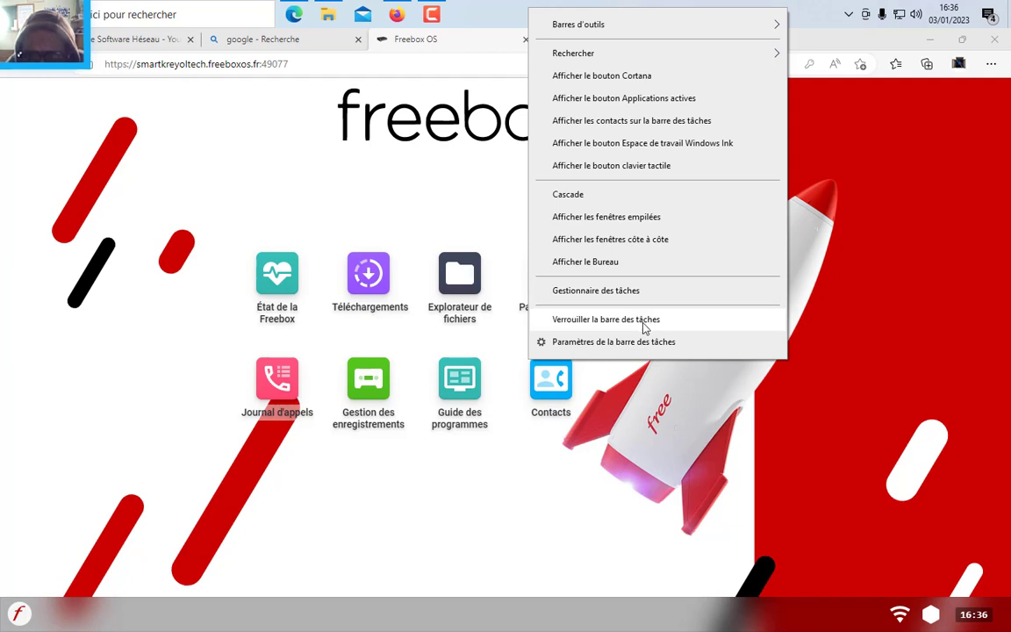
mouse_move(653, 27)
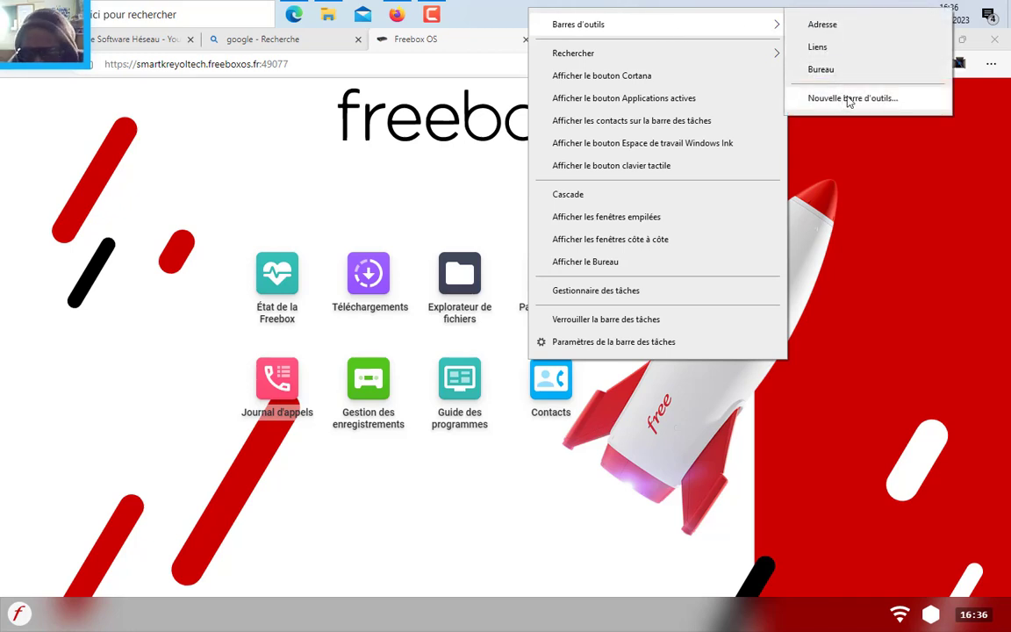
click(501, 13)
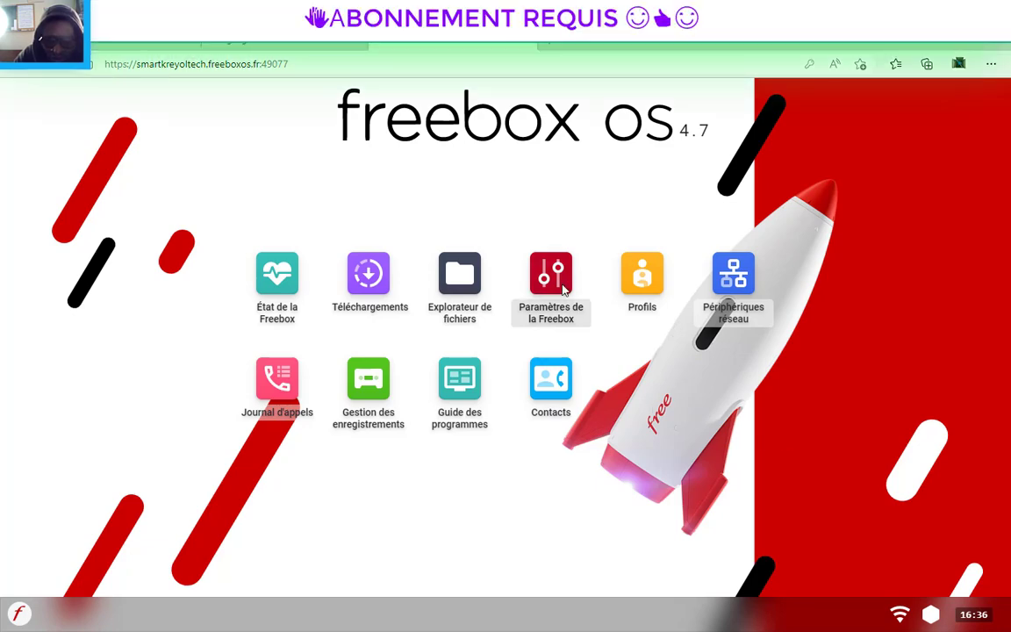
- Open Paramètres de la Freebox and go to Réseau local > Wi-Fi
click(565, 288)
scroll(553, 289, down, 2)
scroll(544, 300, up, 2)
scroll(544, 300, down, 2)
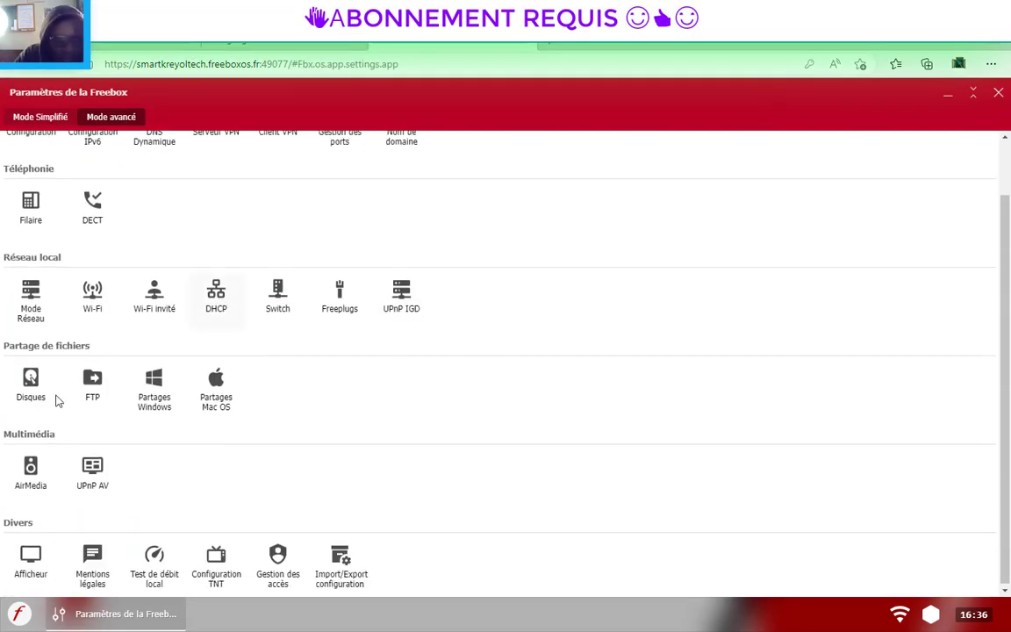
scroll(975, 560, up, 2)
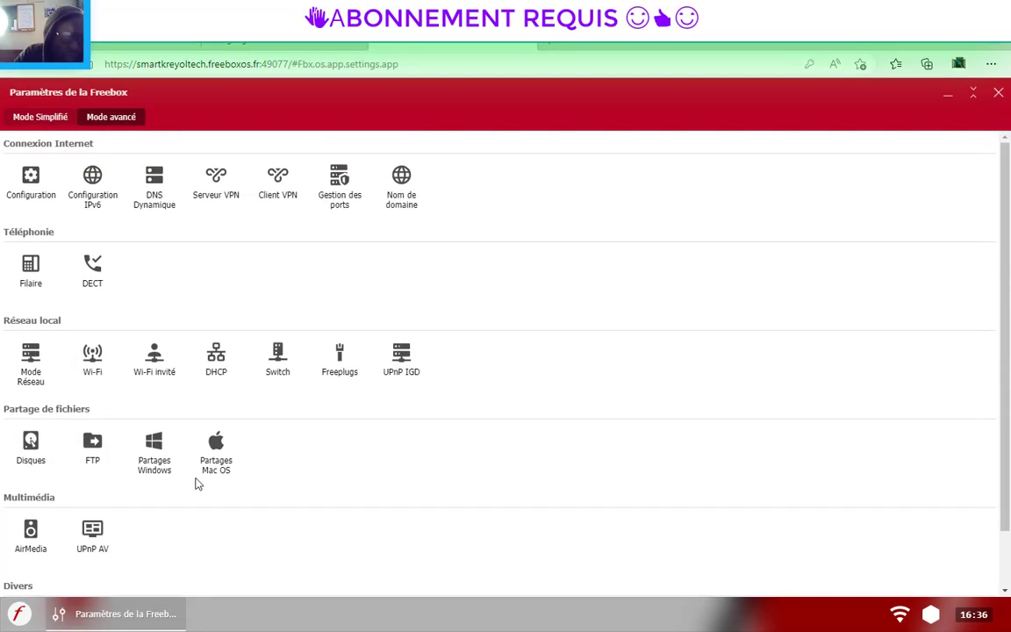
scroll(140, 395, down, 2)
scroll(97, 334, up, 2)
click(93, 360)
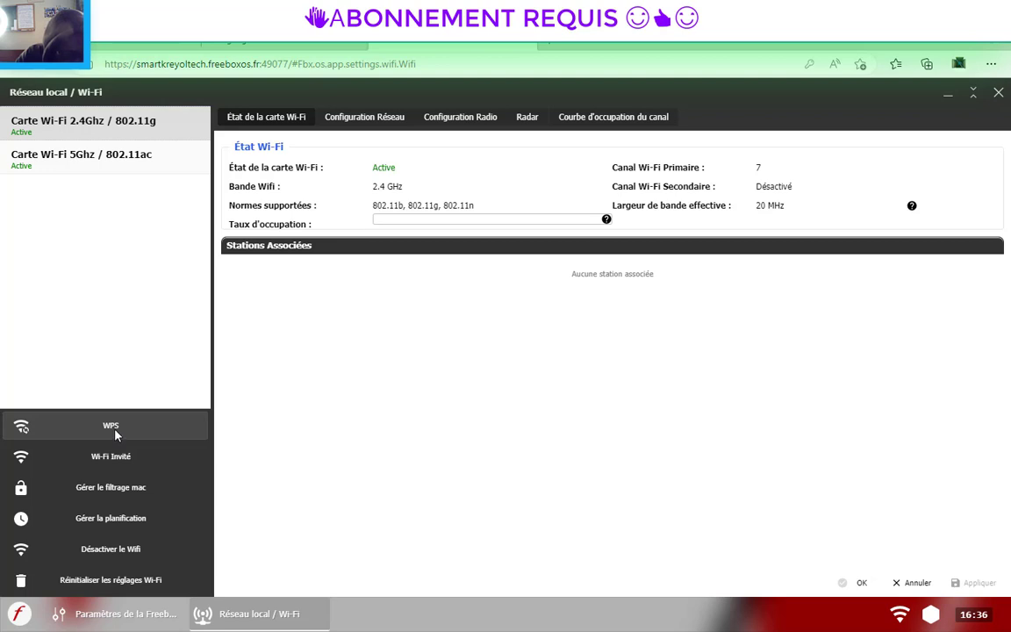
click(113, 432)
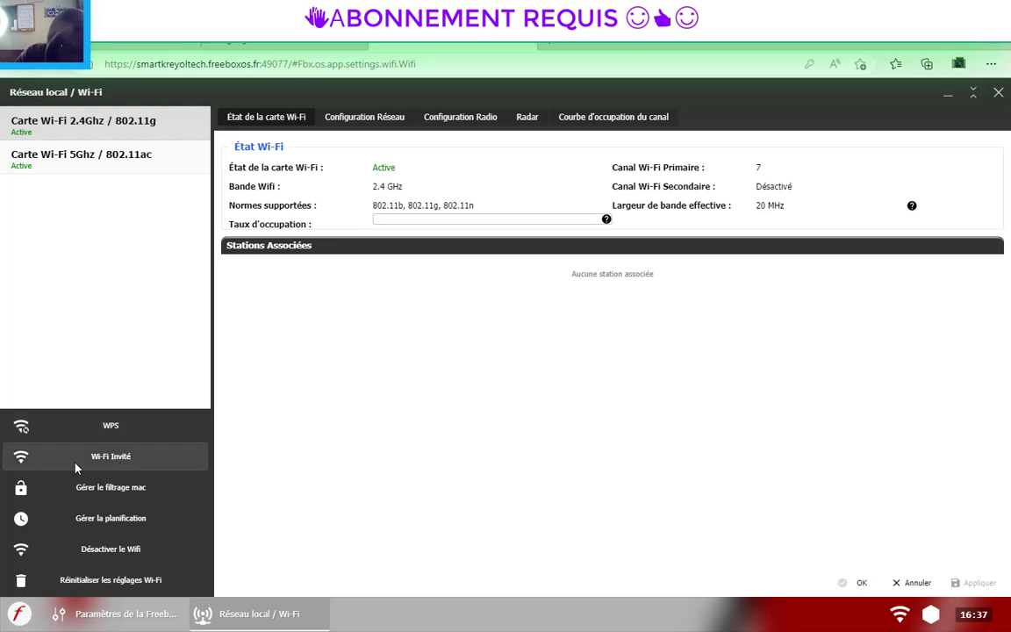
click(112, 460)
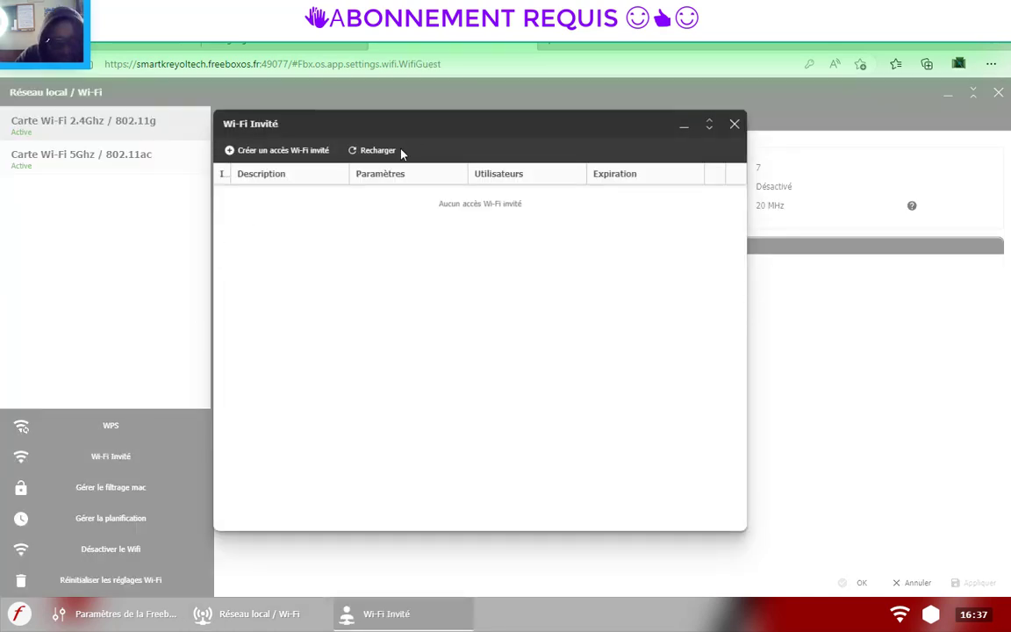
click(734, 124)
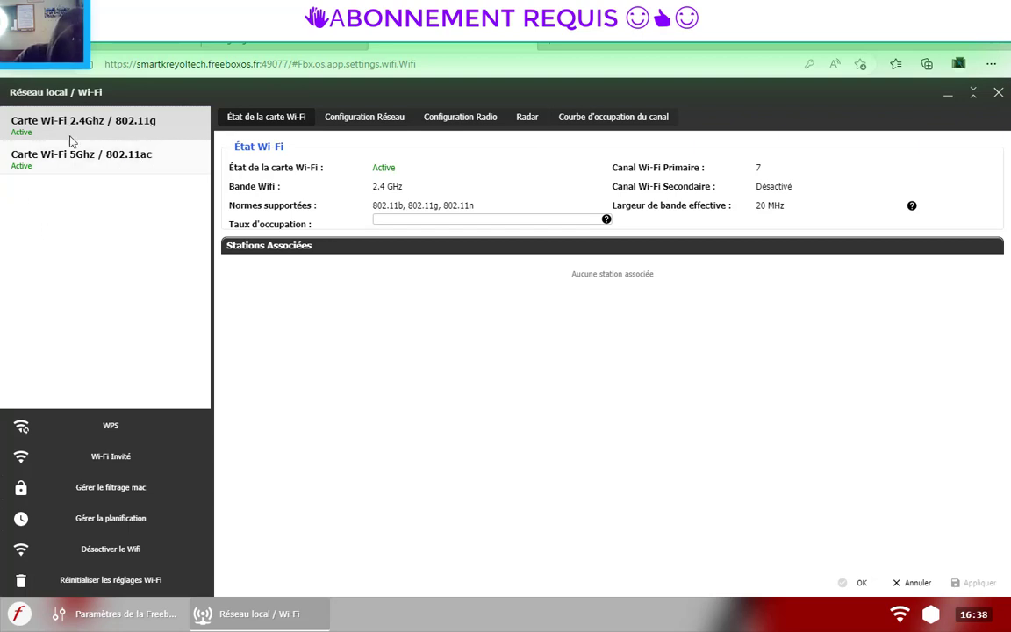
- Compare 5 GHz and 2.4 GHz card statuses, highlighting Active, Désactivé and channel 7, then switch to Google Images
click(68, 163)
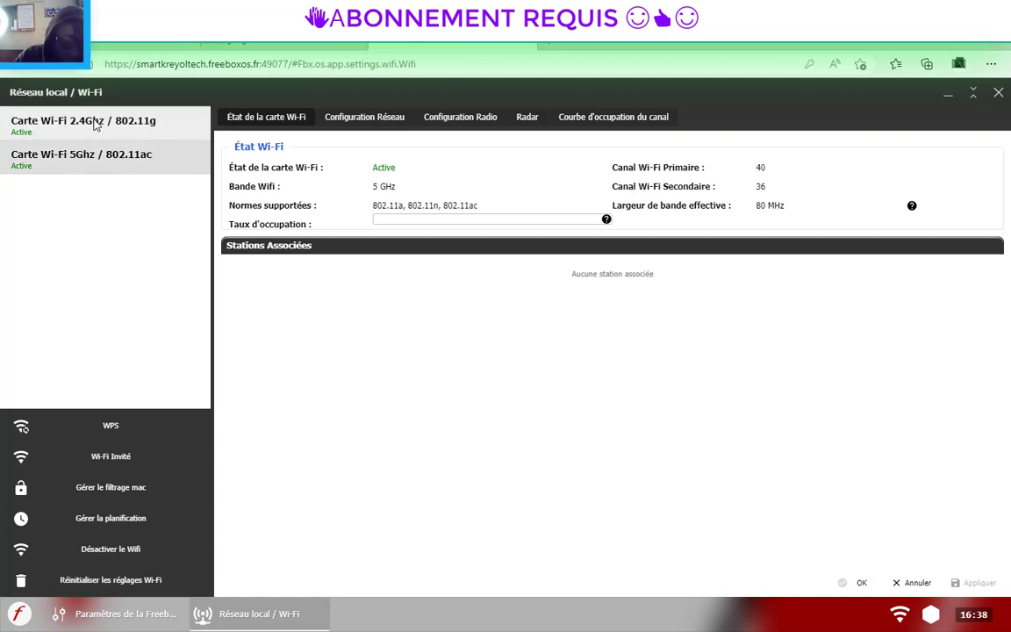
click(95, 125)
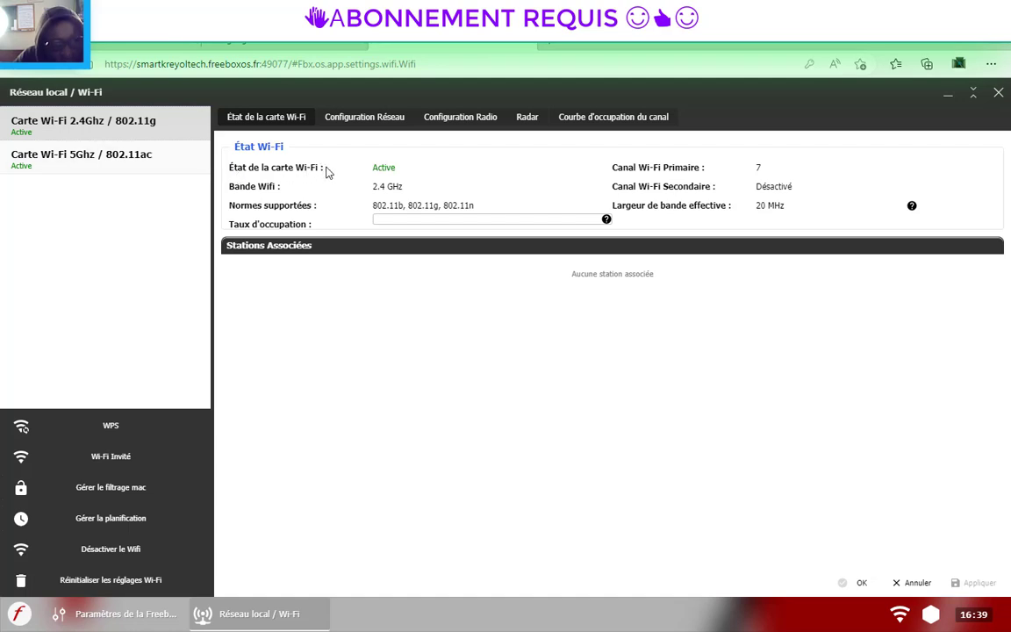
double_click(387, 167)
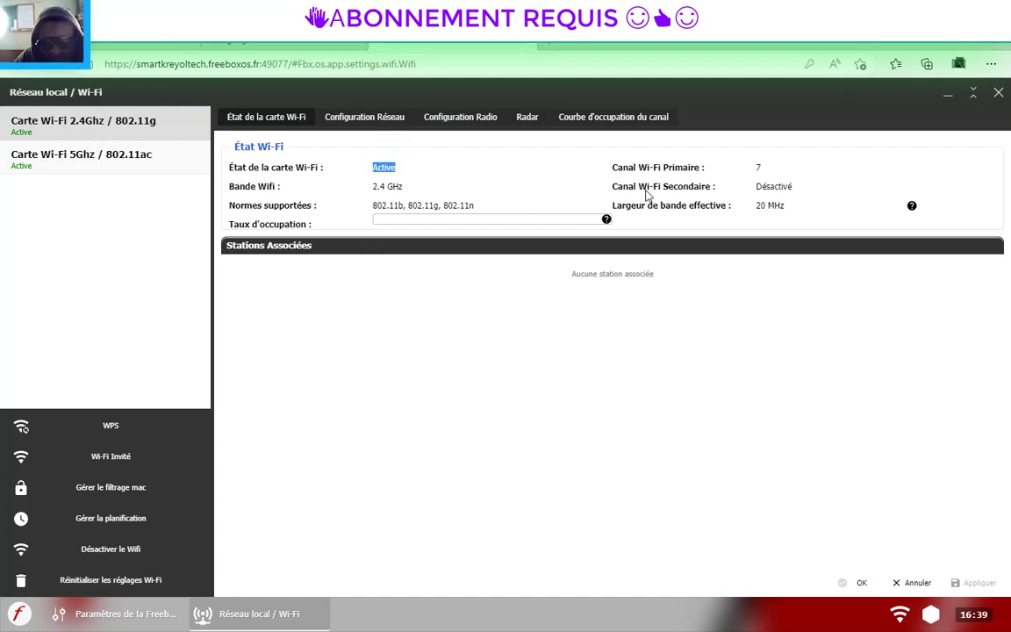
drag(605, 170, 770, 169)
double_click(773, 186)
double_click(756, 168)
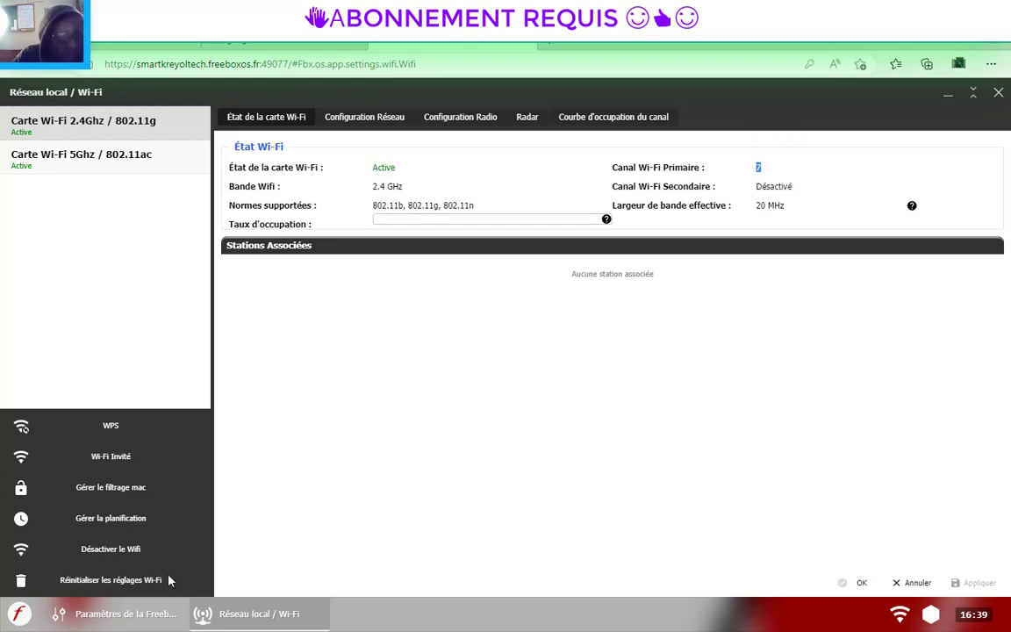
key(alt+Tab)
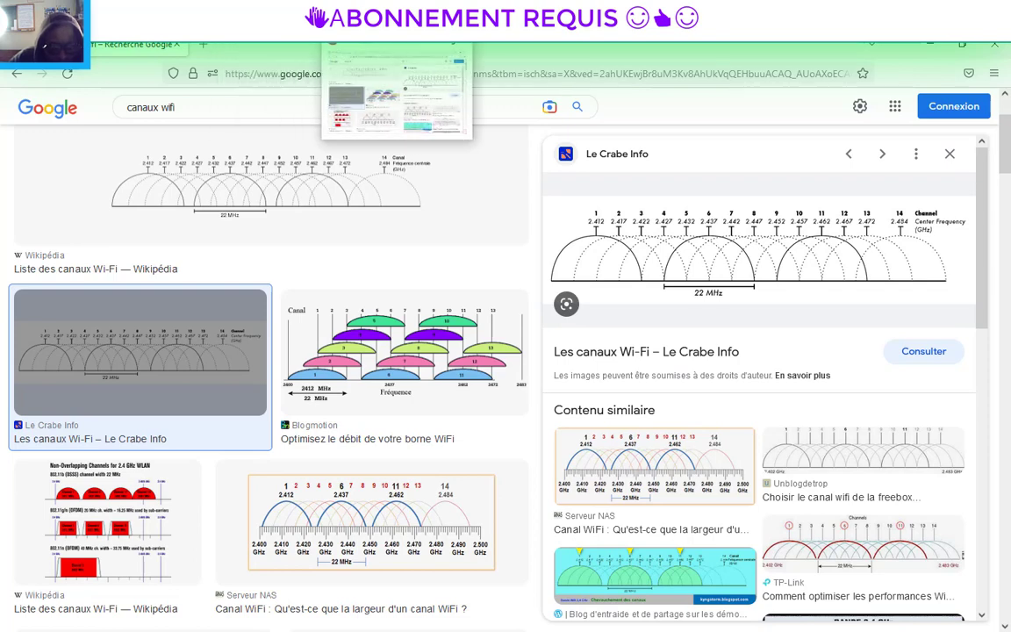
- Return from the 'canaux wifi' image results to the Freebox Réseau local / Wi-Fi window
click(267, 94)
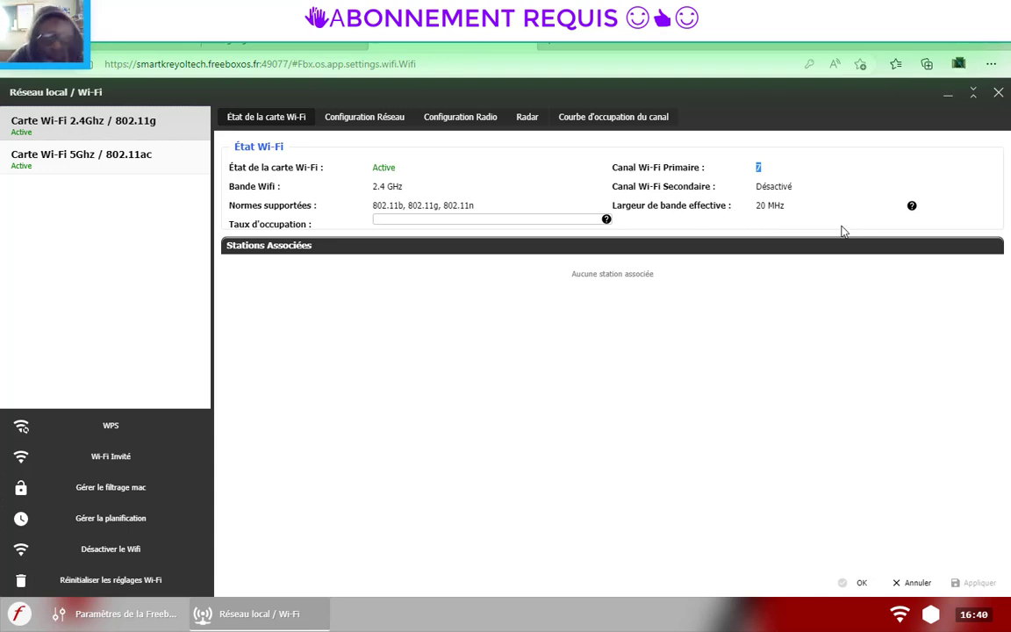
- Show the 2.4 GHz card's Configuration Réseau tab, keep Configuration commune, and select the SSID
click(345, 124)
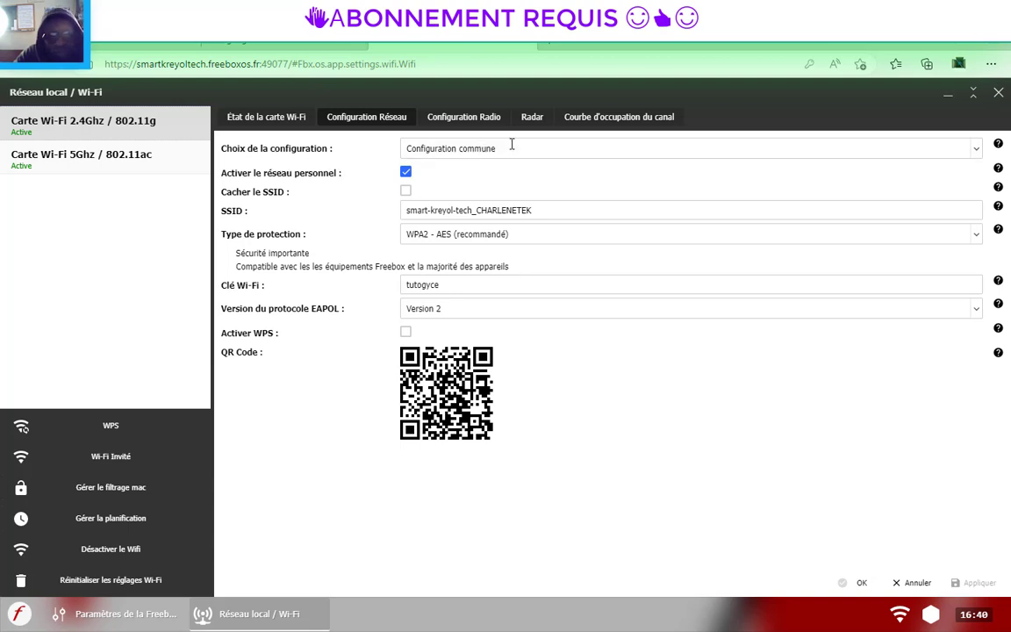
click(978, 152)
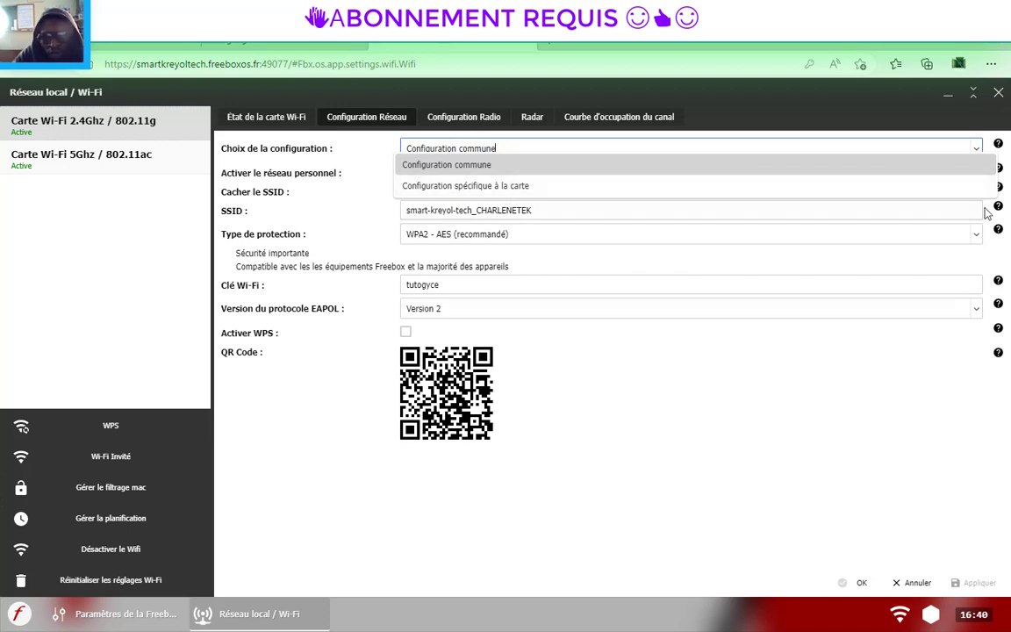
click(874, 386)
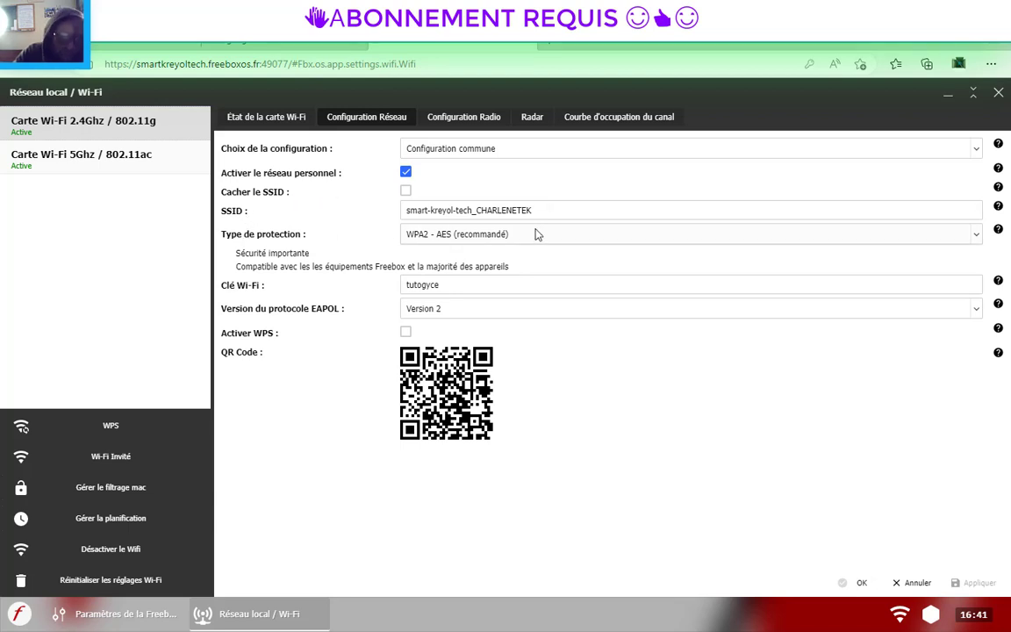
drag(549, 211, 390, 211)
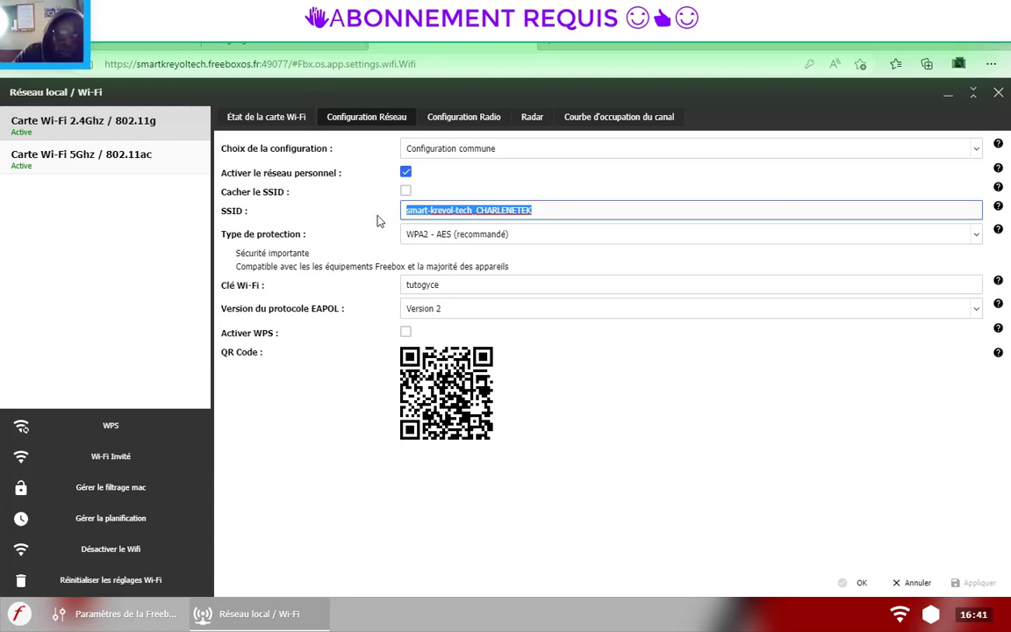
click(344, 227)
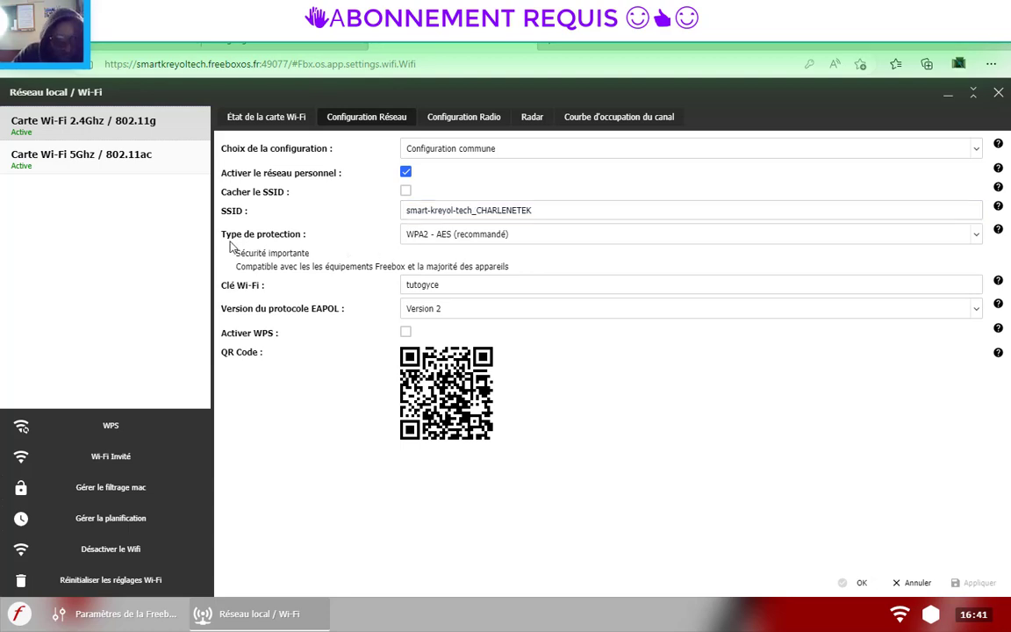
click(557, 239)
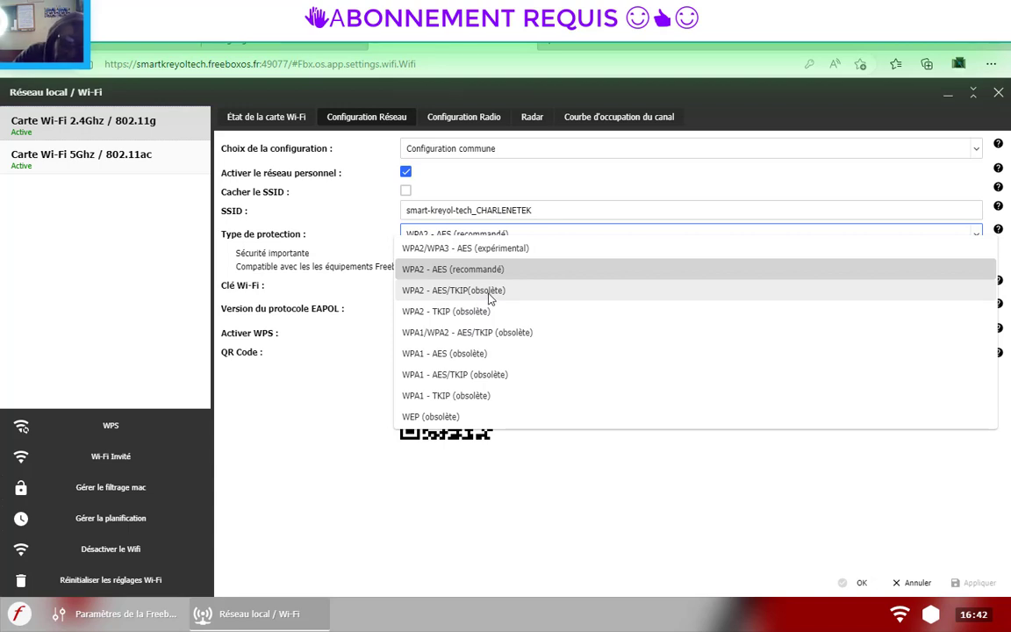
click(489, 290)
click(500, 233)
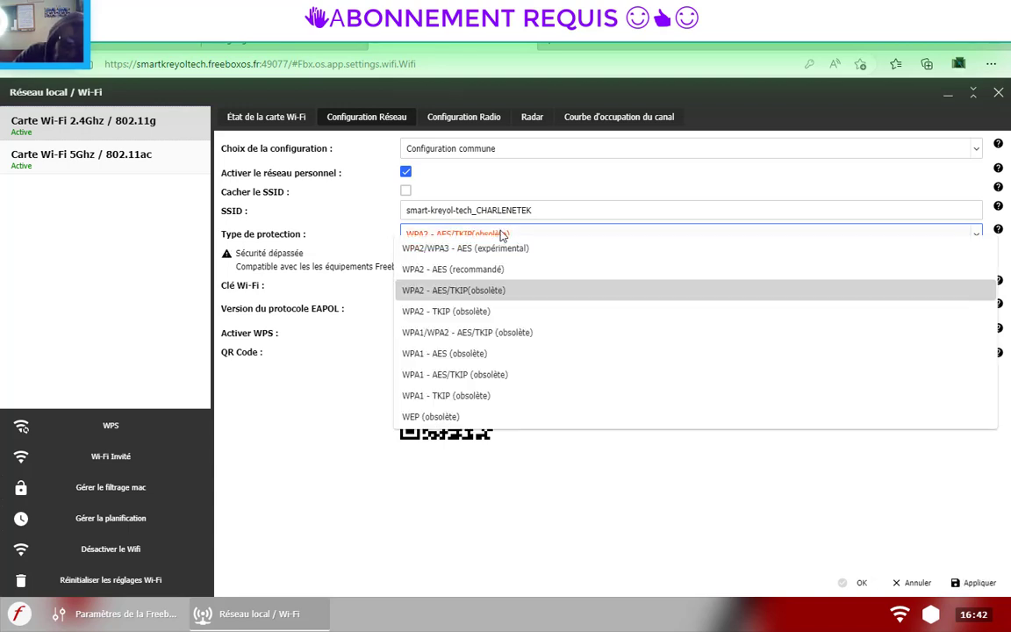
click(480, 272)
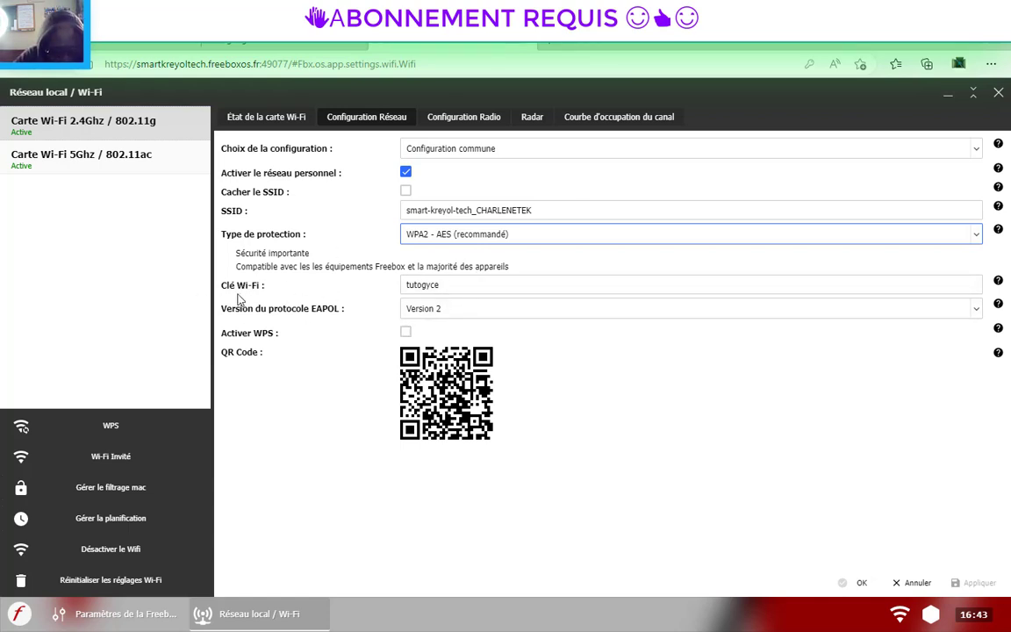
- Replace the Clé Wi-Fi field's value with a new Wi-Fi key
drag(456, 290, 411, 290)
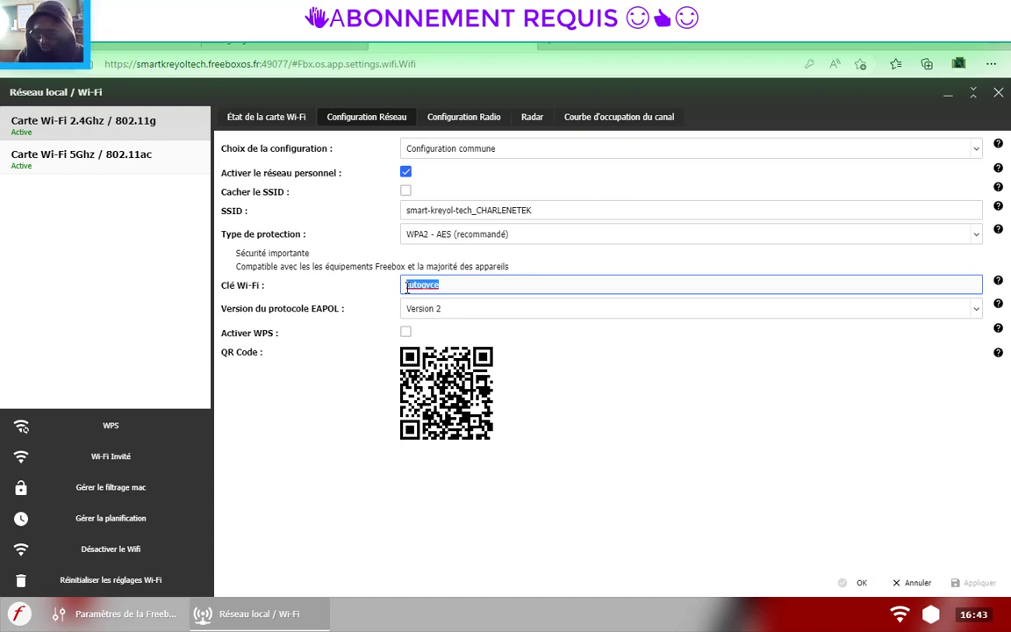
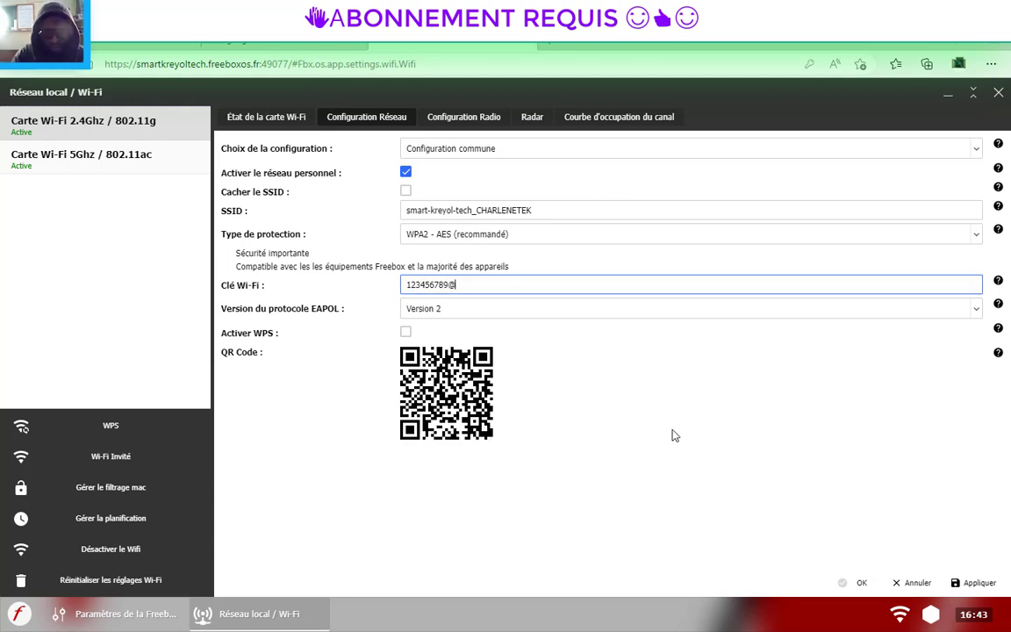
click(674, 435)
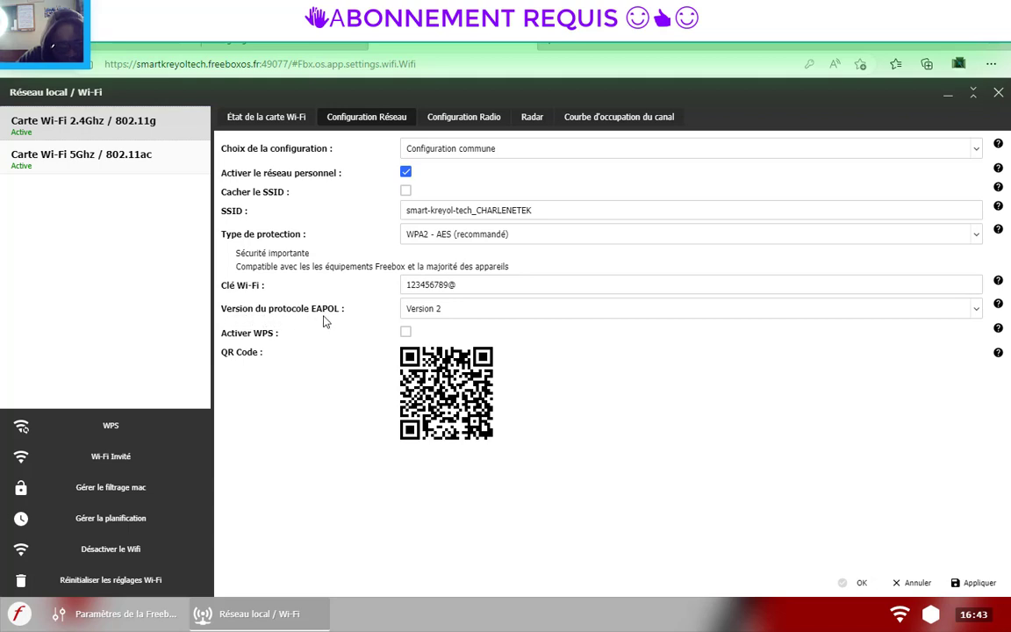
- Keep the EAPOL protocol at Version 2 and open a new browser tab
click(767, 318)
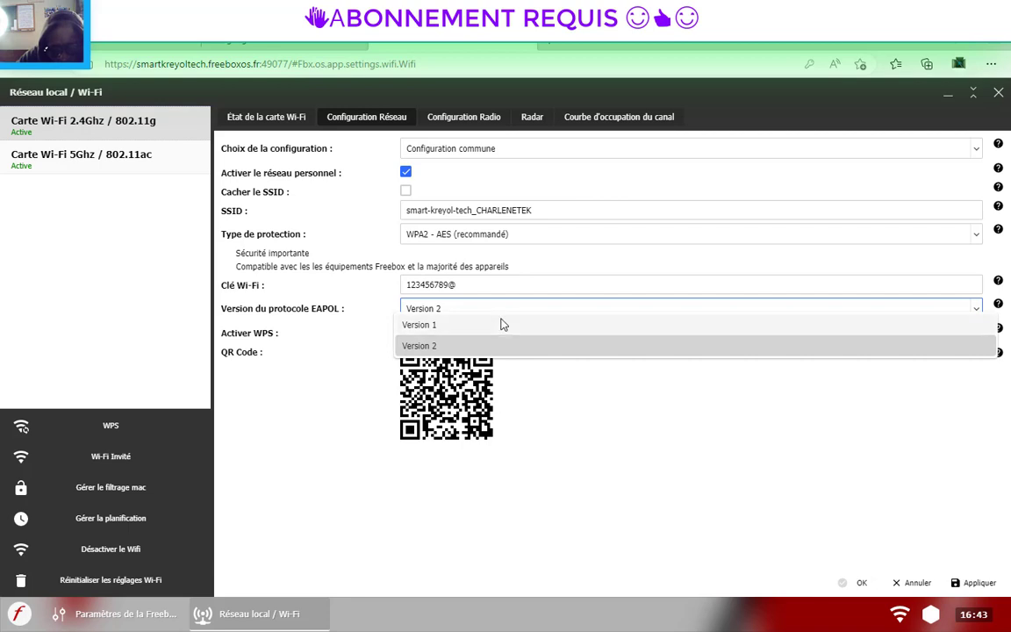
click(313, 399)
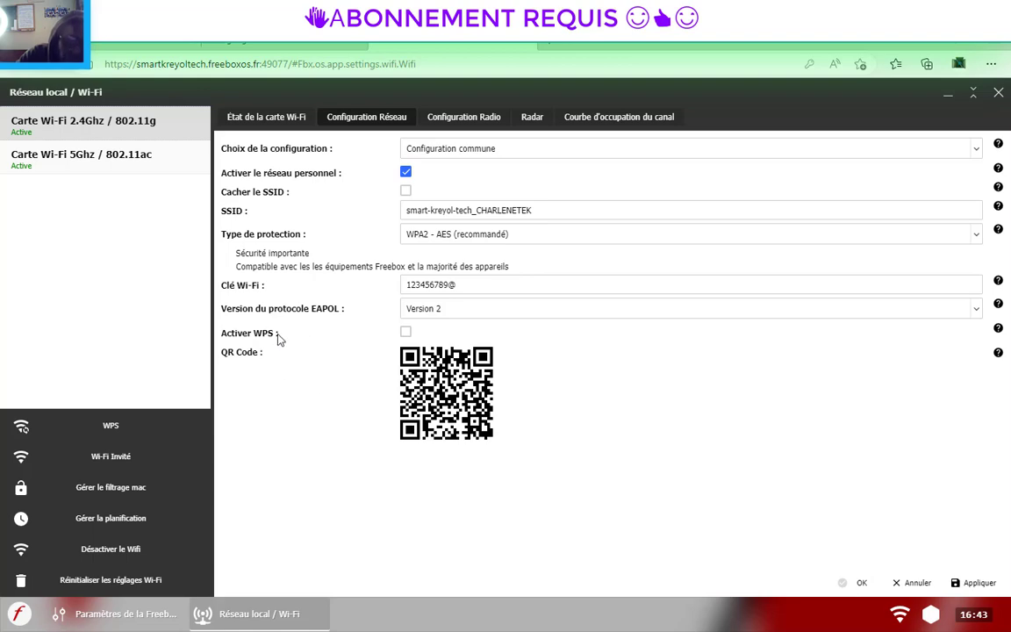
click(558, 42)
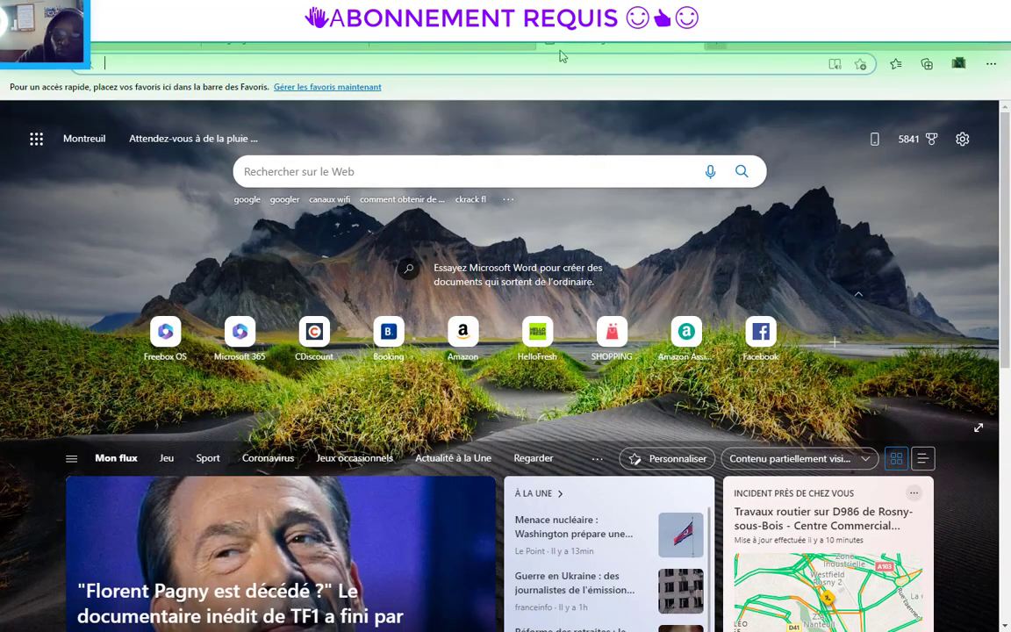
- Search Bing for 'wps' and scroll through the results
click(457, 64)
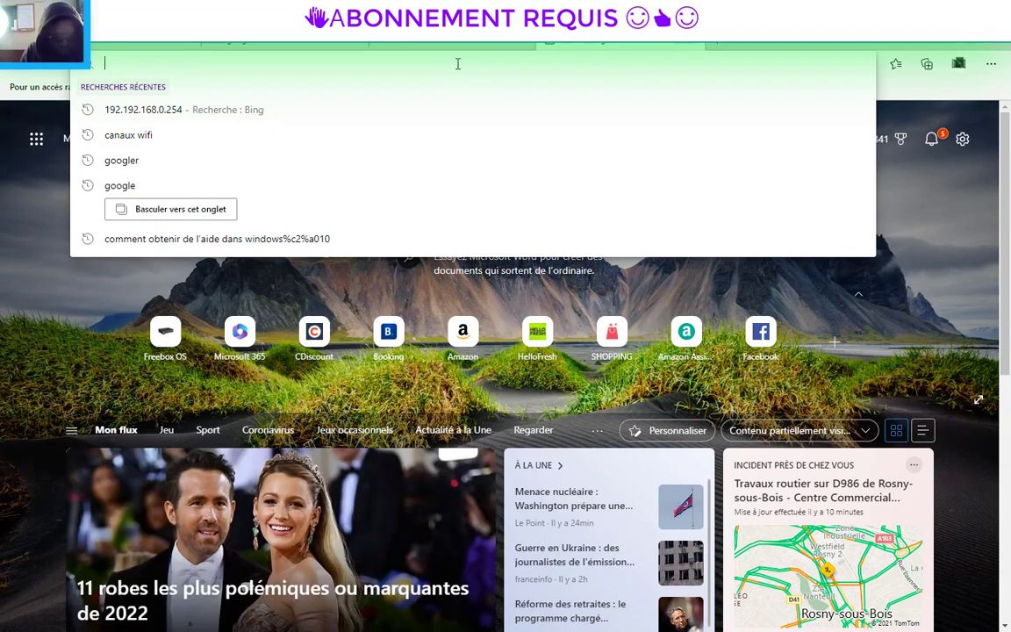
text(wps)
key(Return)
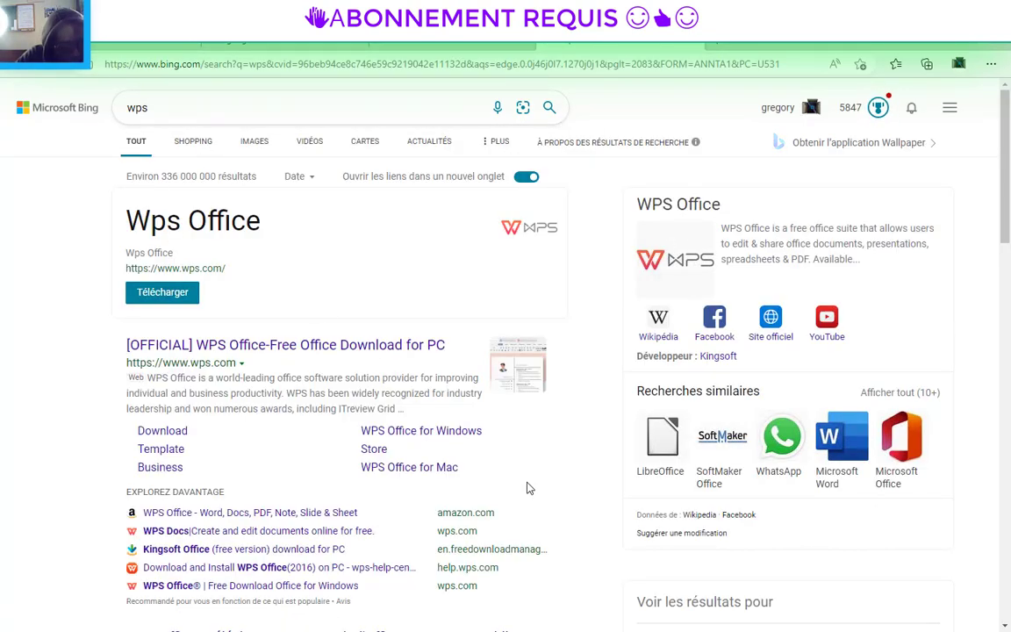
scroll(527, 474, down, 2)
scroll(535, 422, up, 2)
scroll(543, 385, down, 1)
scroll(543, 385, up, 1)
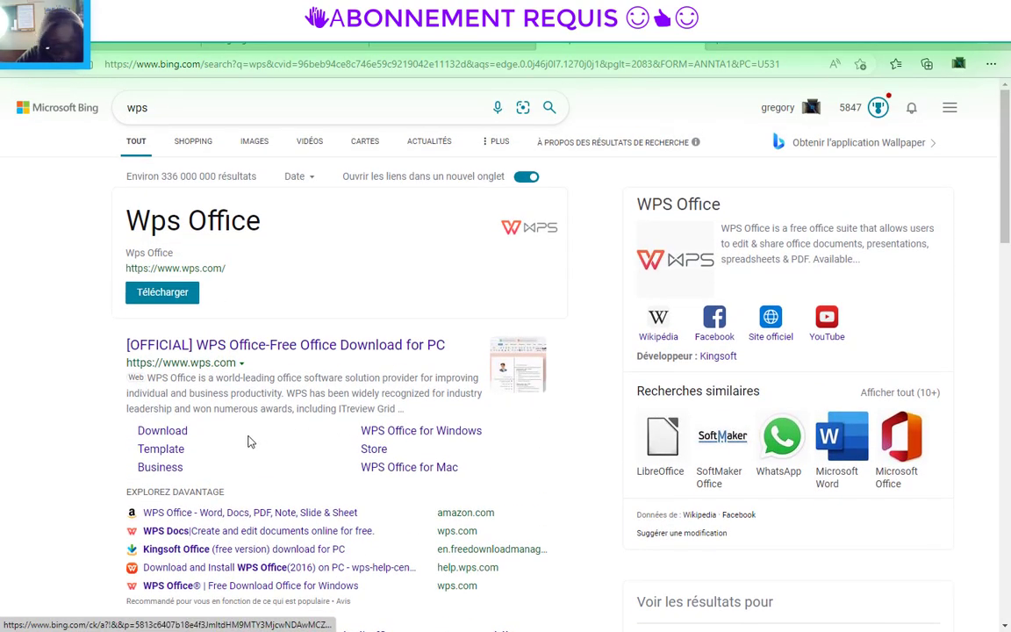
scroll(297, 488, down, 2)
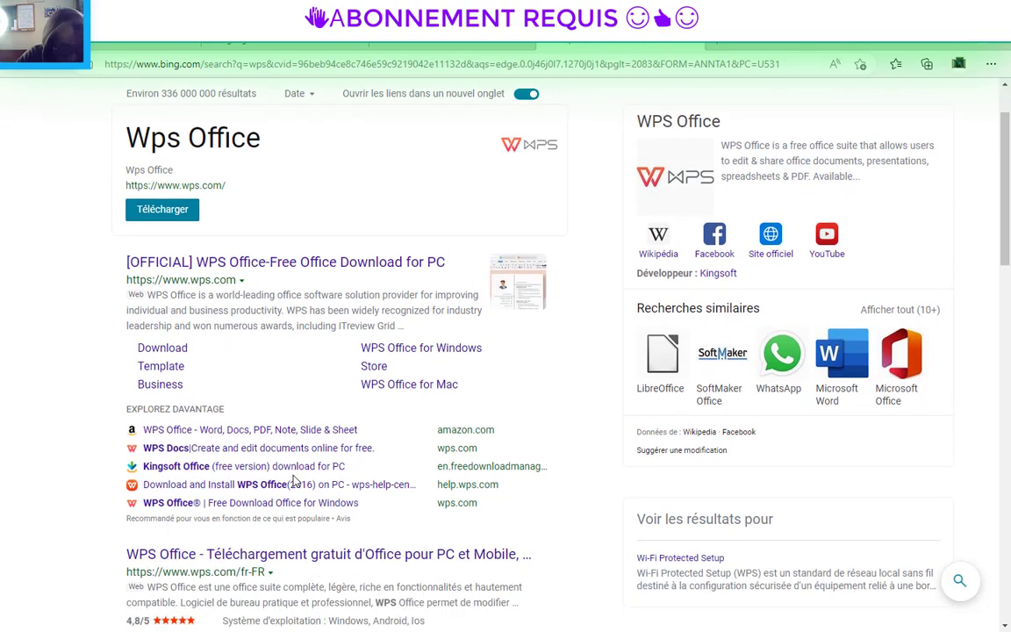
scroll(301, 432, down, 2)
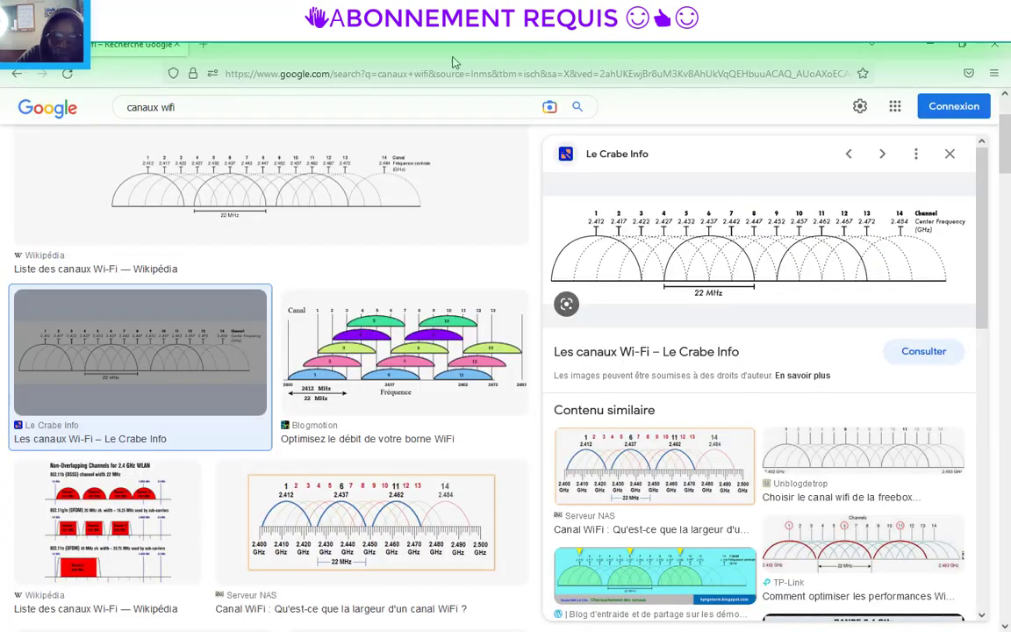
- In a new Firefox tab, search Google for 'wps'
click(202, 44)
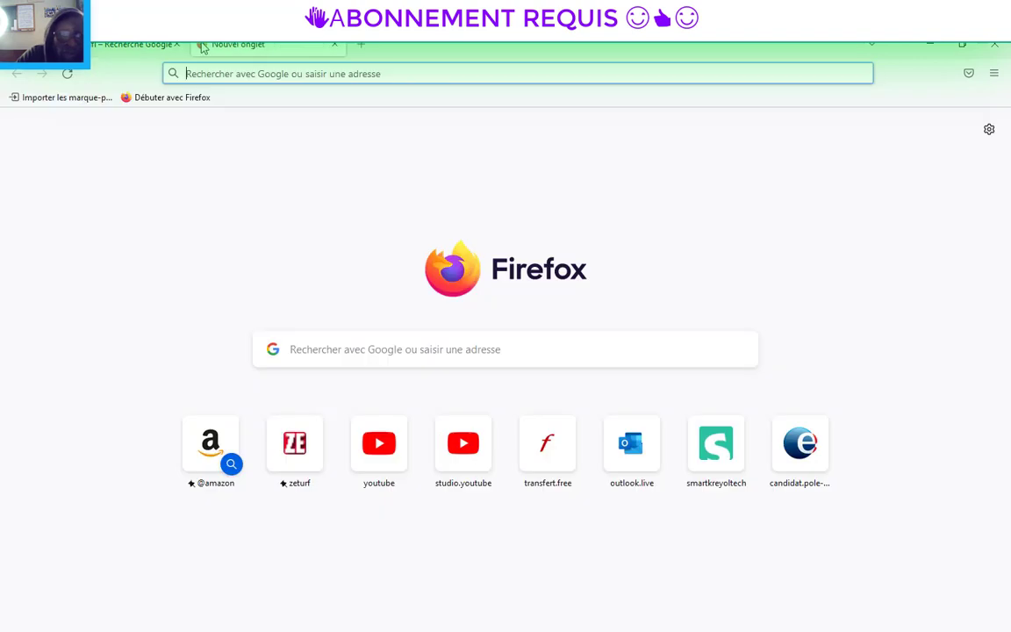
click(571, 360)
text(google.com/)
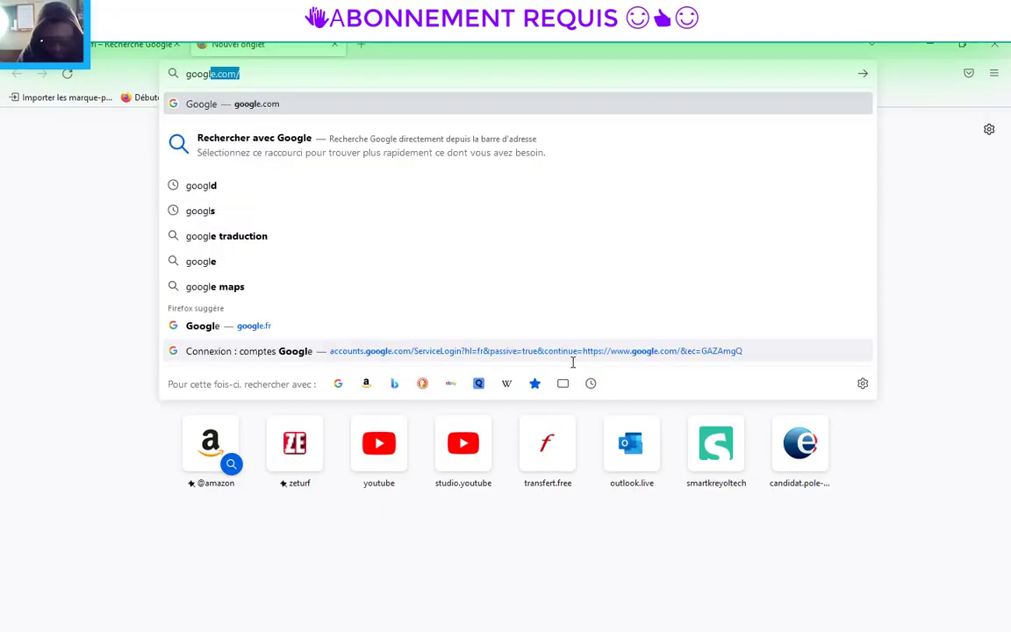
key(Return)
click(465, 313)
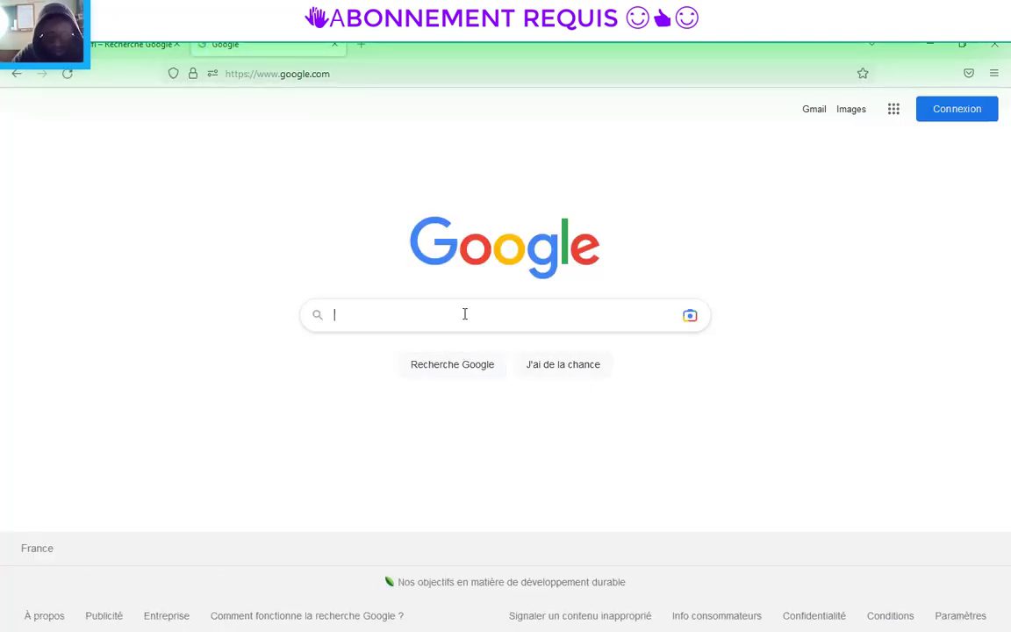
text(wps)
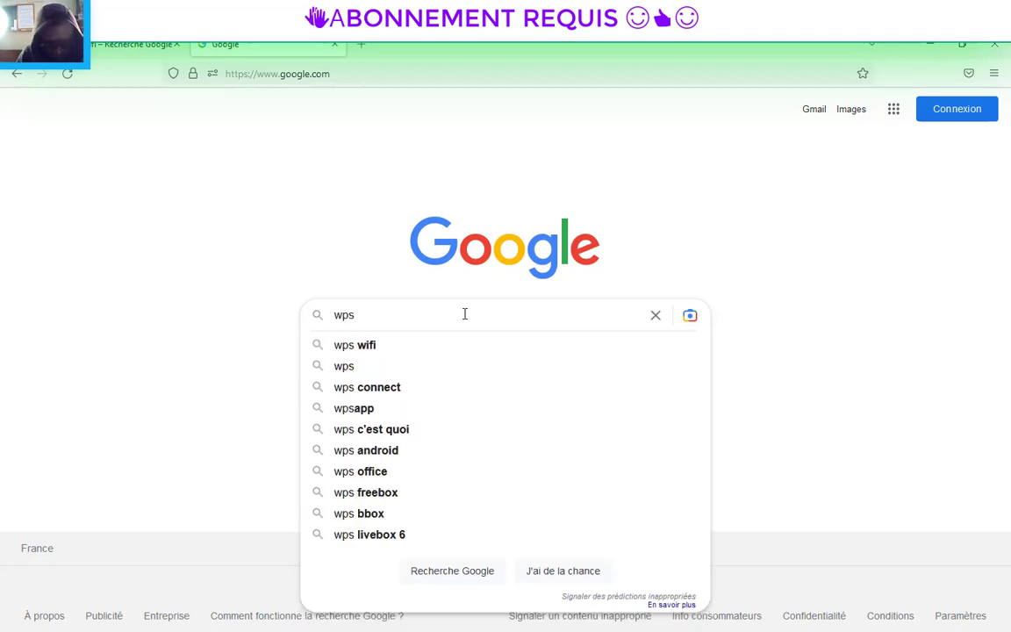
key(Return)
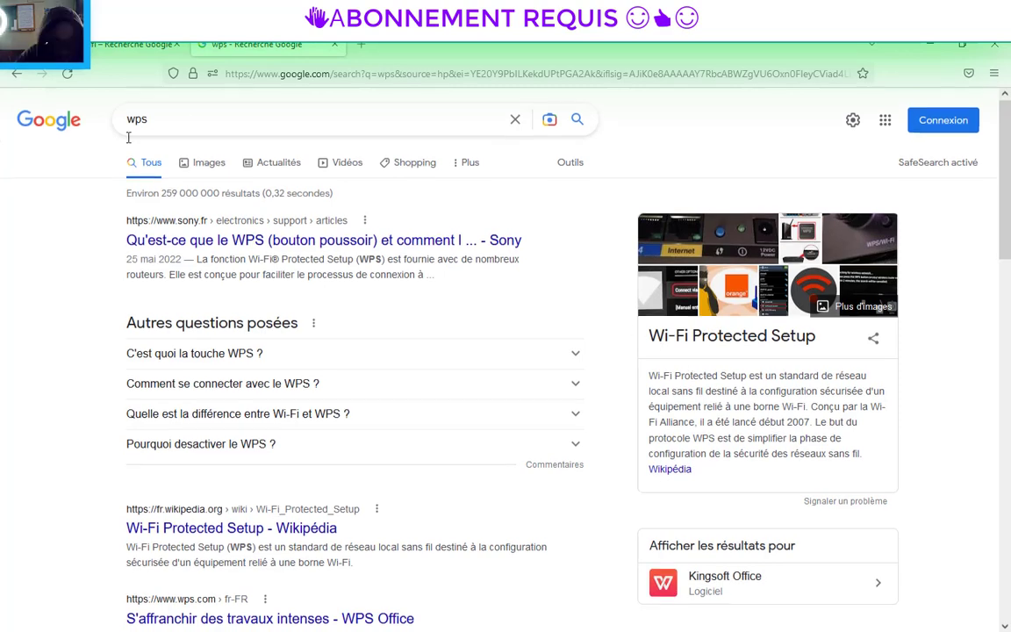
- Read through the Google 'wps' results and the Wi-Fi Protected Setup panel
scroll(230, 129, down, 2)
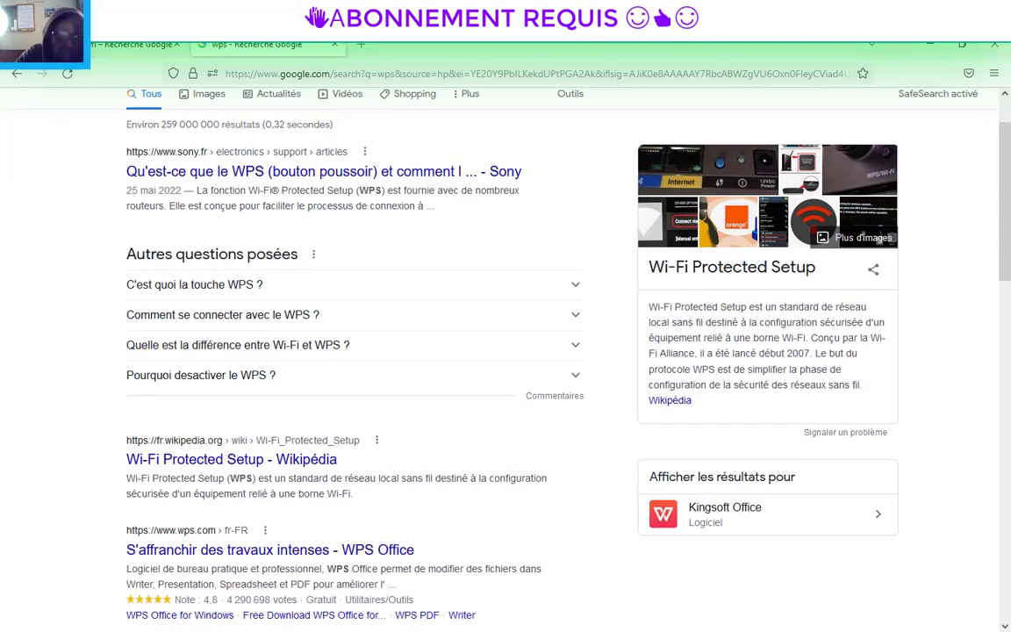
scroll(91, 173, down, 3)
scroll(858, 384, up, 5)
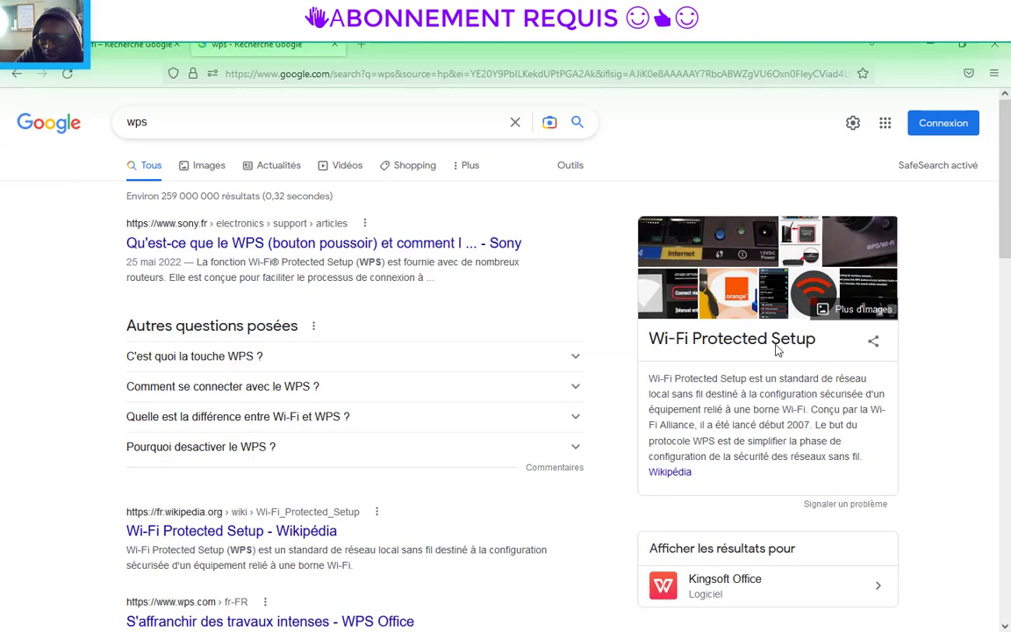
scroll(786, 386, down, 2)
scroll(773, 395, up, 2)
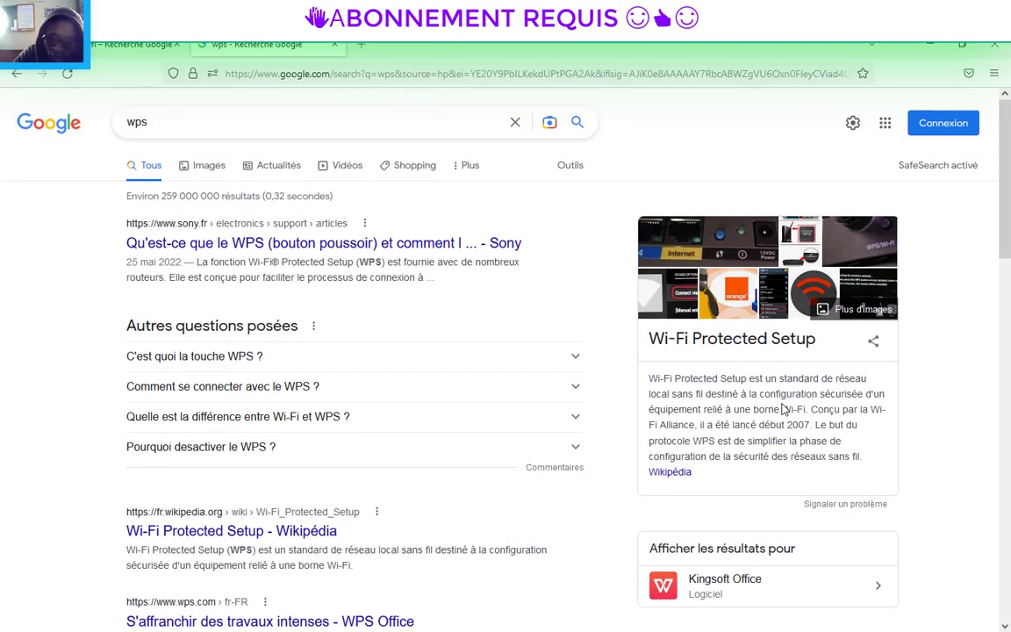
scroll(710, 400, down, 3)
scroll(711, 391, up, 1)
scroll(713, 386, down, 1)
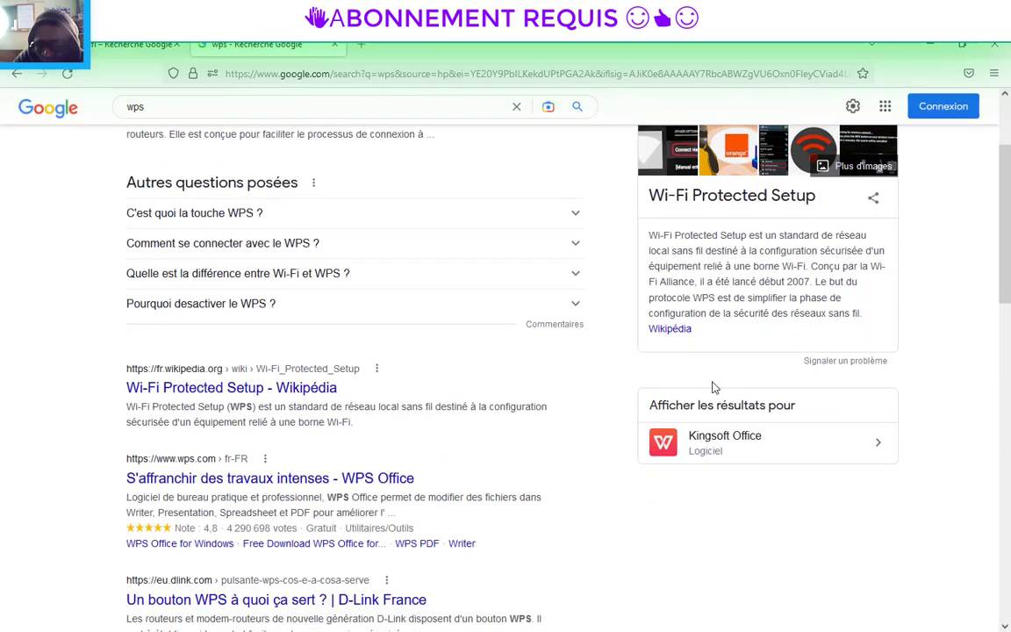
scroll(714, 388, down, 1)
scroll(714, 388, up, 1)
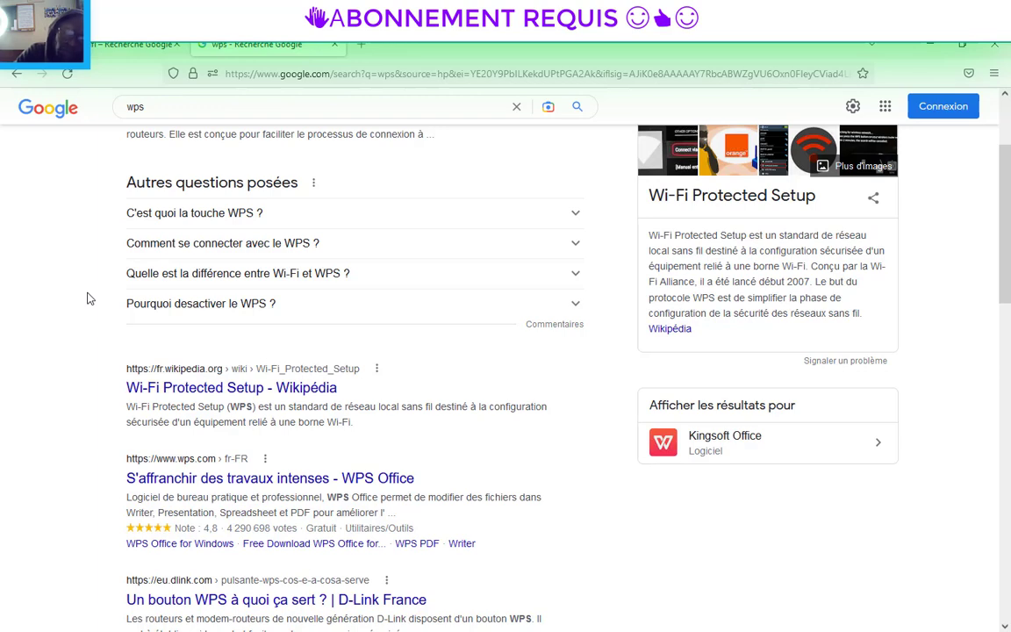
scroll(108, 309, up, 3)
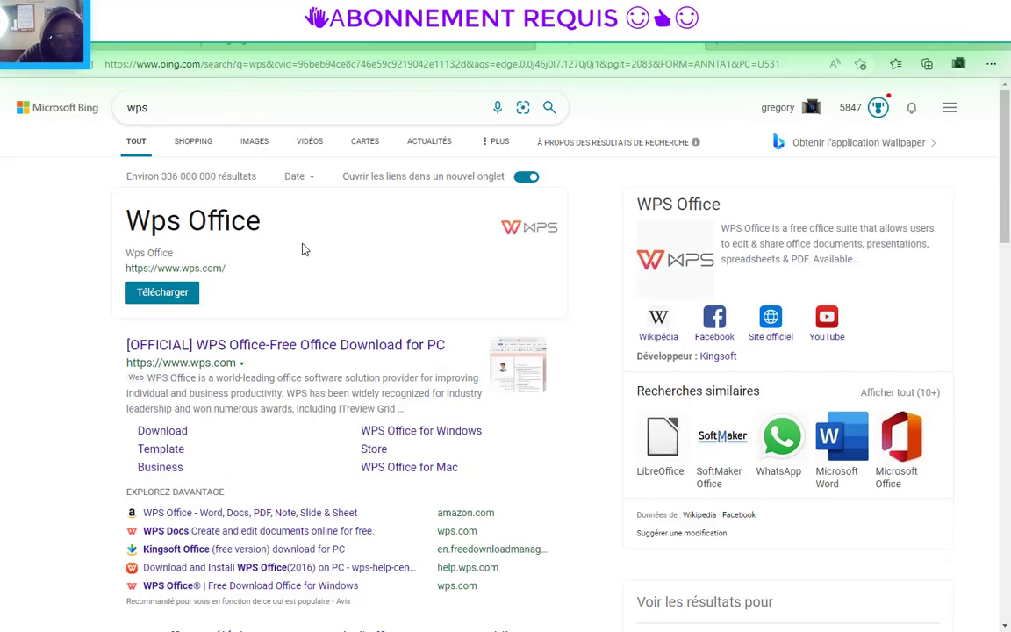
- Return to the Freebox OS Wi-Fi form, inspect the Clé Wi-Fi key, then try the Configuration Radio tab
scroll(272, 219, down, 1)
click(418, 46)
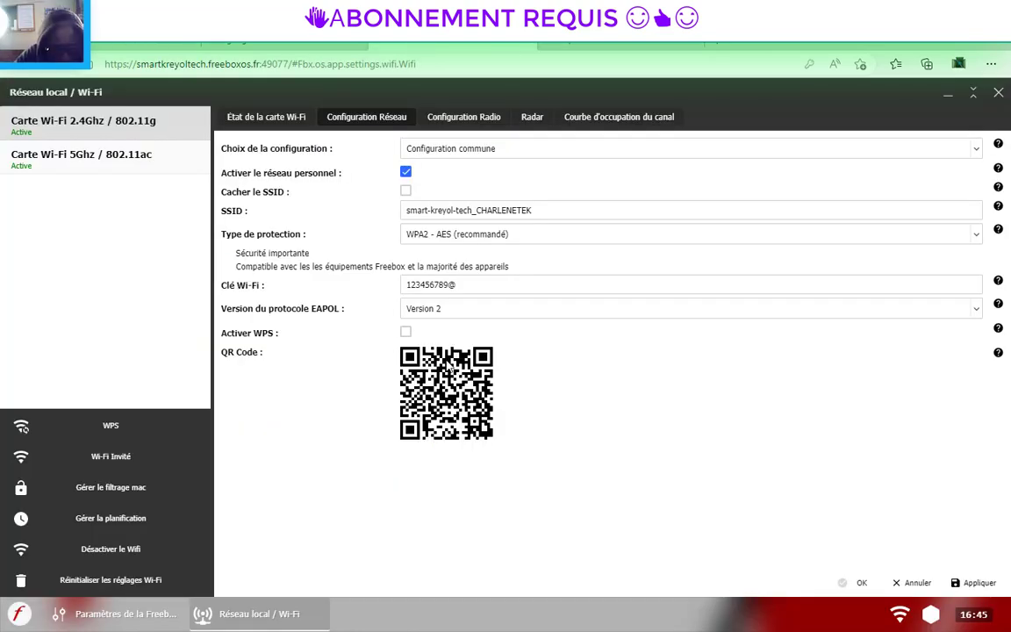
drag(486, 284, 409, 277)
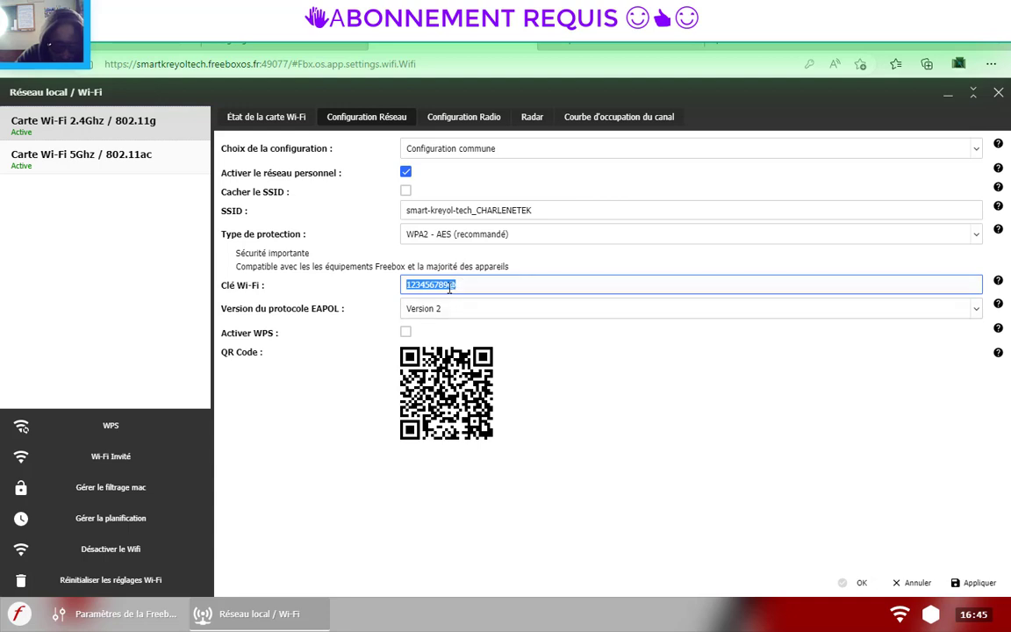
click(563, 380)
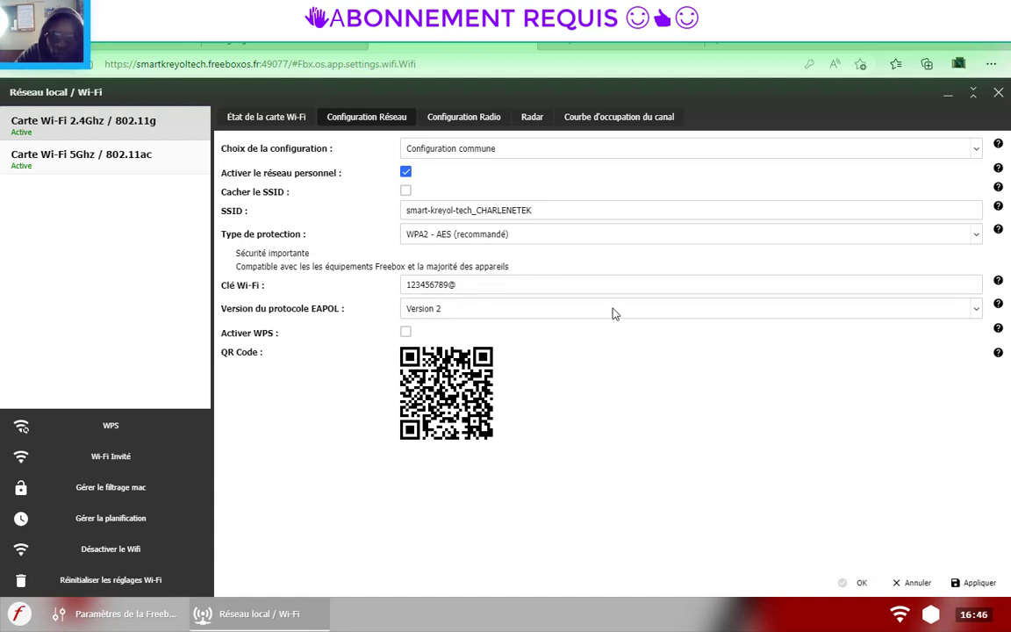
click(435, 118)
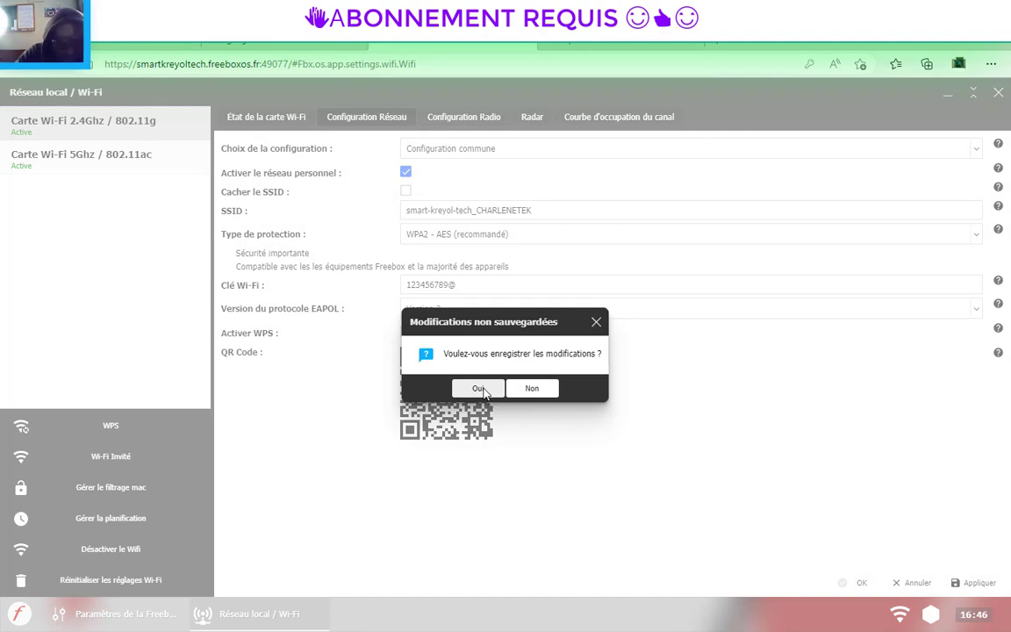
- Dismiss the save prompt, tick Activer WPS keeping EAPOL Version 2, and type a new Wi-Fi key
click(596, 322)
click(369, 117)
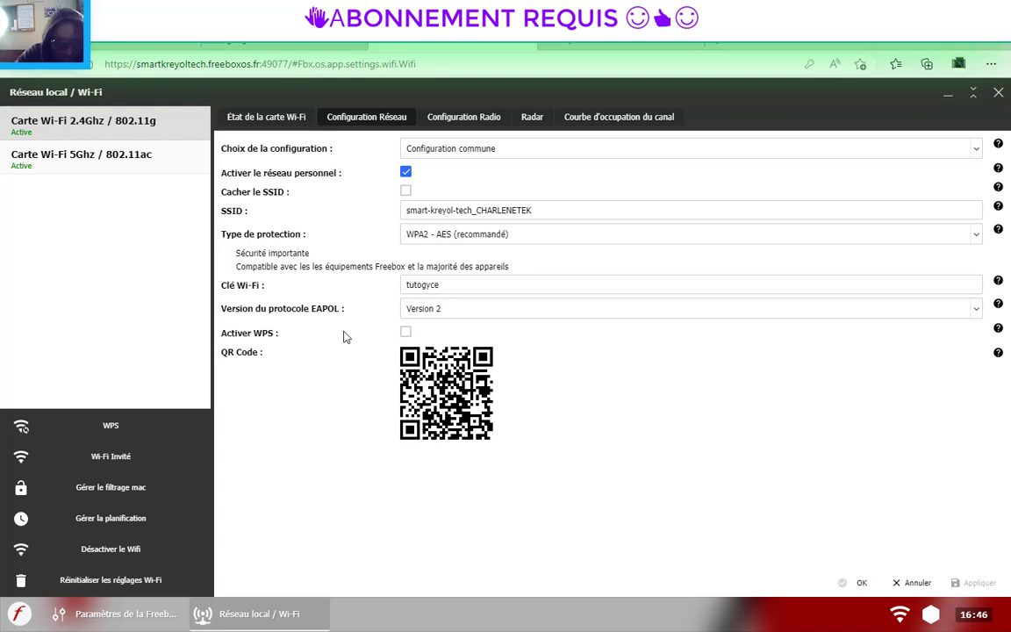
click(406, 334)
click(458, 315)
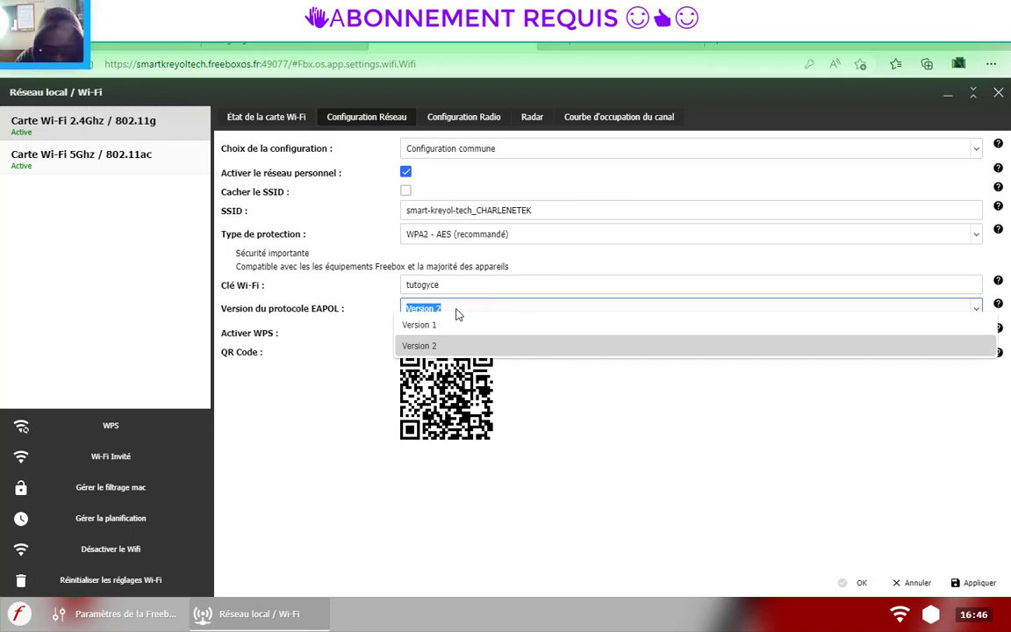
click(457, 310)
double_click(465, 278)
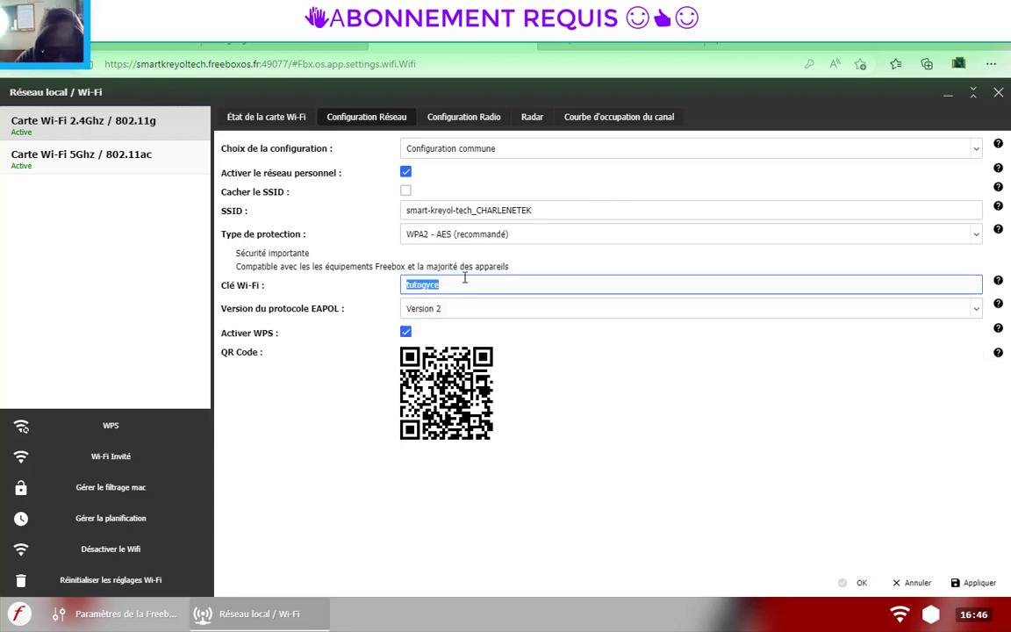
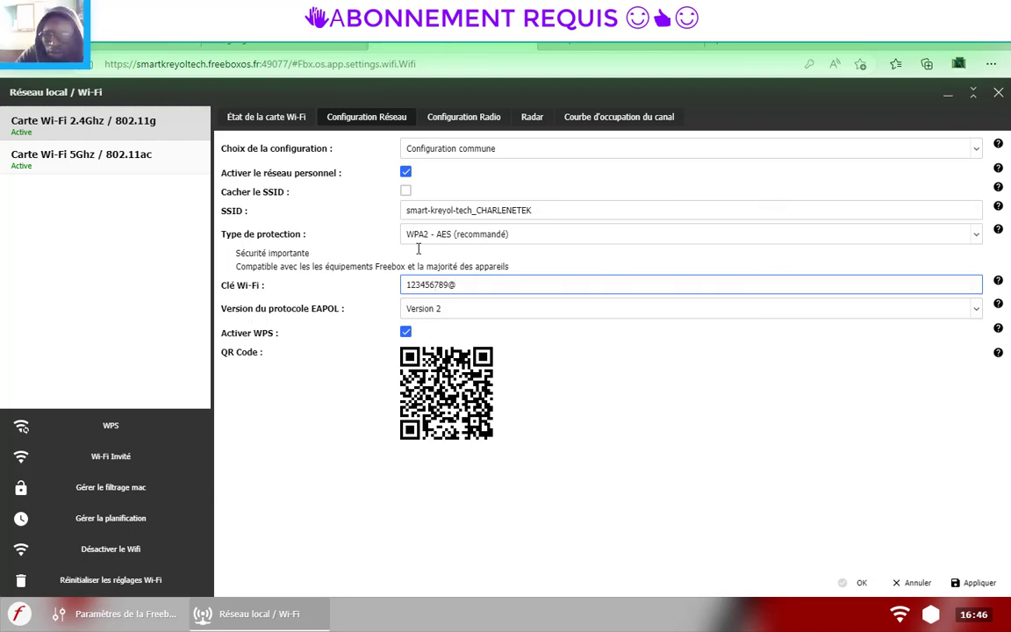
- Save the new Wi-Fi key and WPS setting by confirming Oui when leaving for Configuration Radio
click(470, 121)
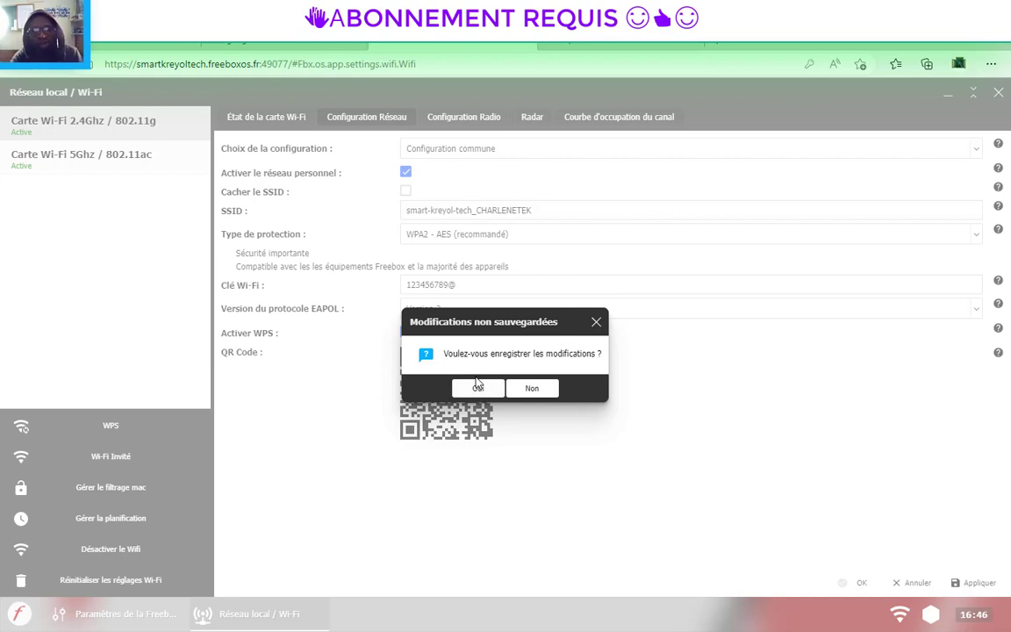
click(474, 392)
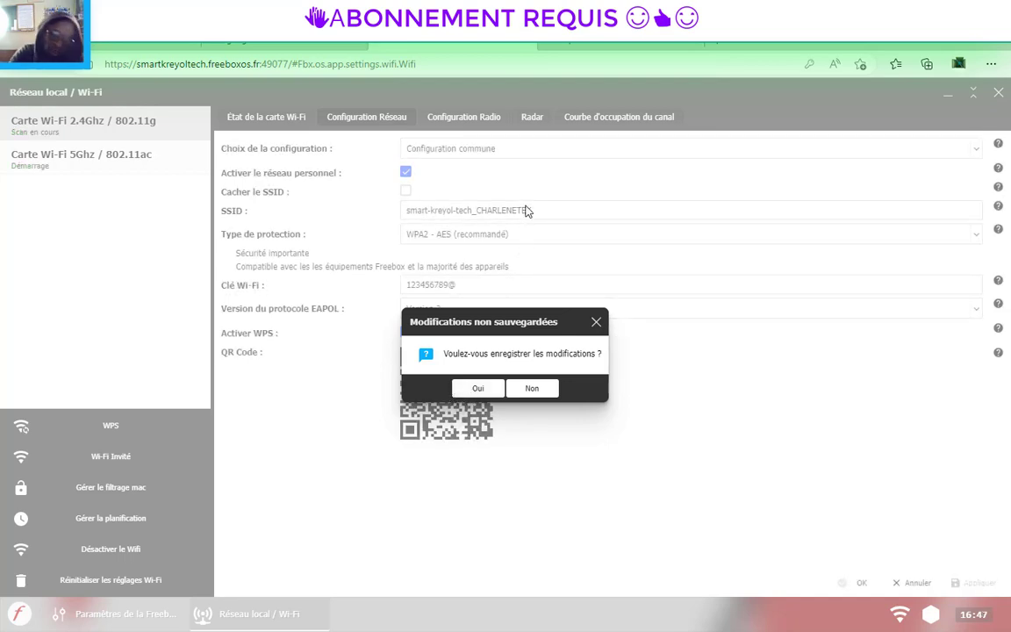
click(477, 389)
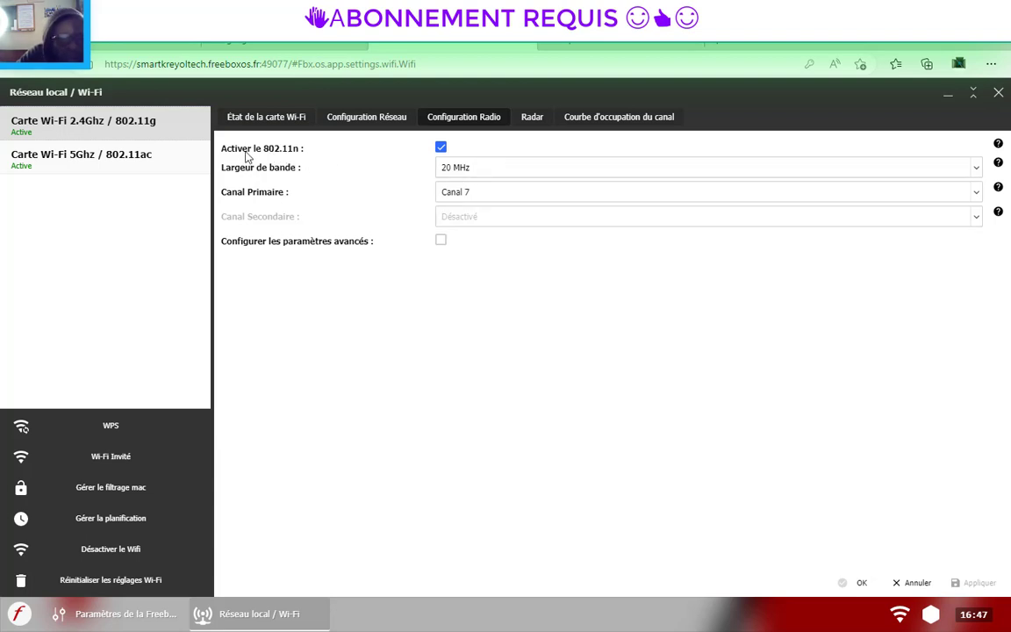
- Review the Largeur de bande options, keeping 20 MHz, and scroll through the Canal Primaire list
click(523, 170)
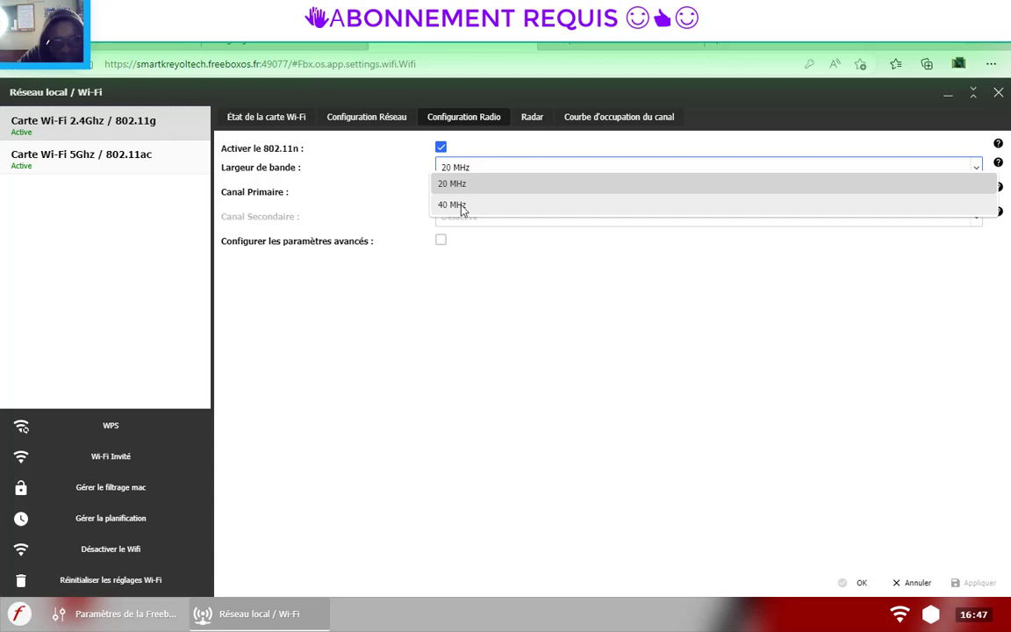
click(494, 272)
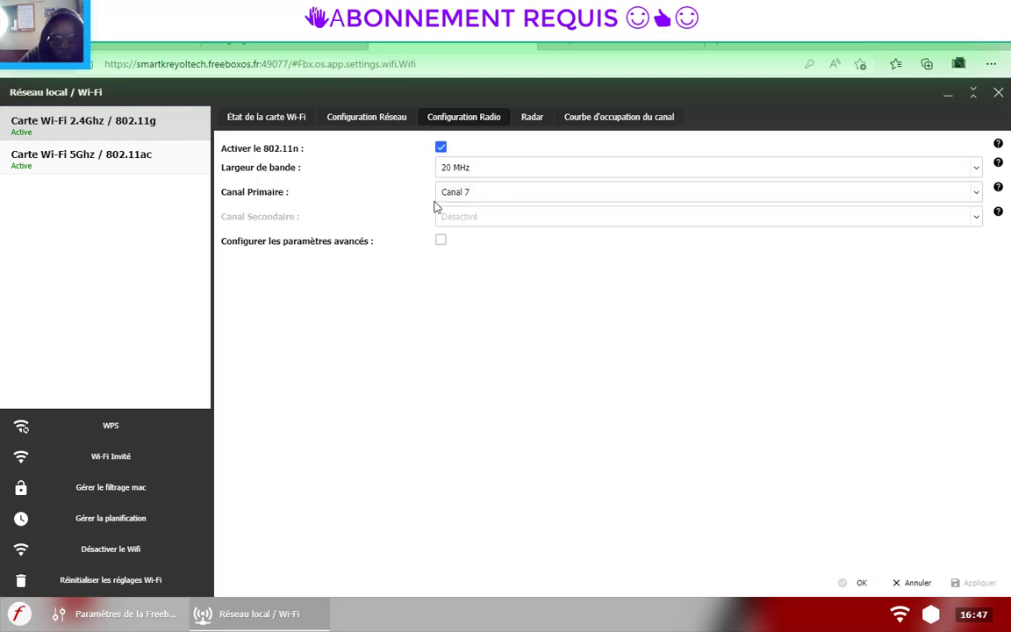
click(529, 194)
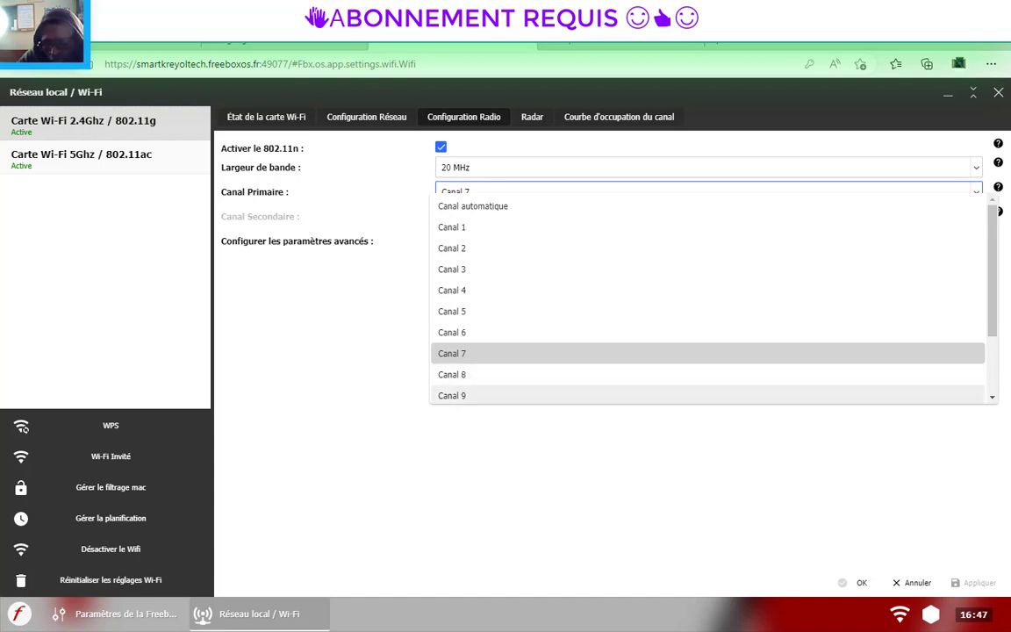
drag(997, 299, 975, 388)
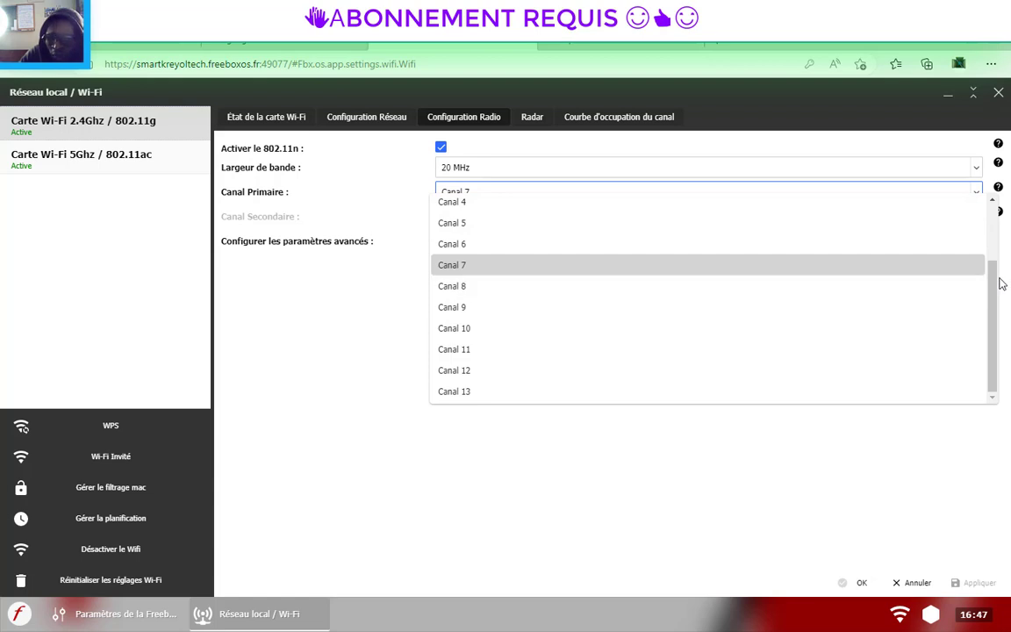
drag(996, 269, 987, 198)
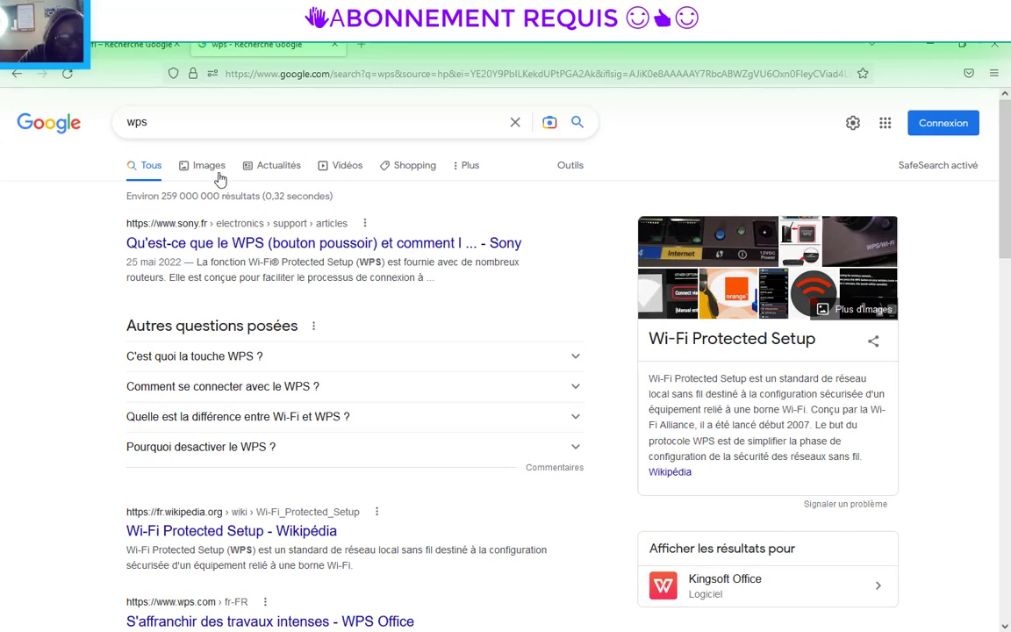
- Switch Google to image results and search for 'canaux'
click(207, 167)
click(271, 128)
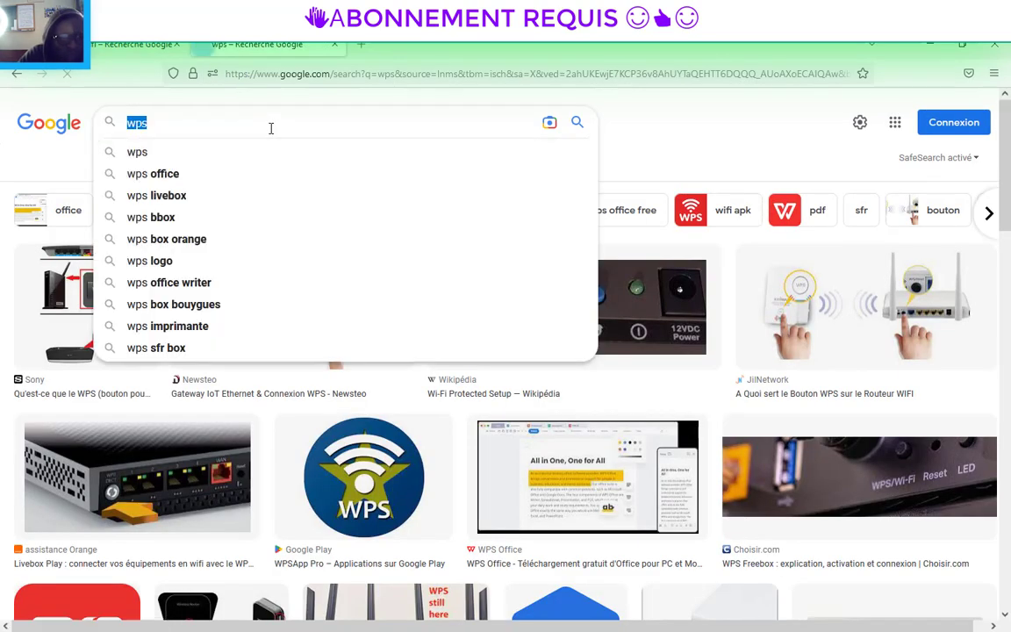
text(ca)
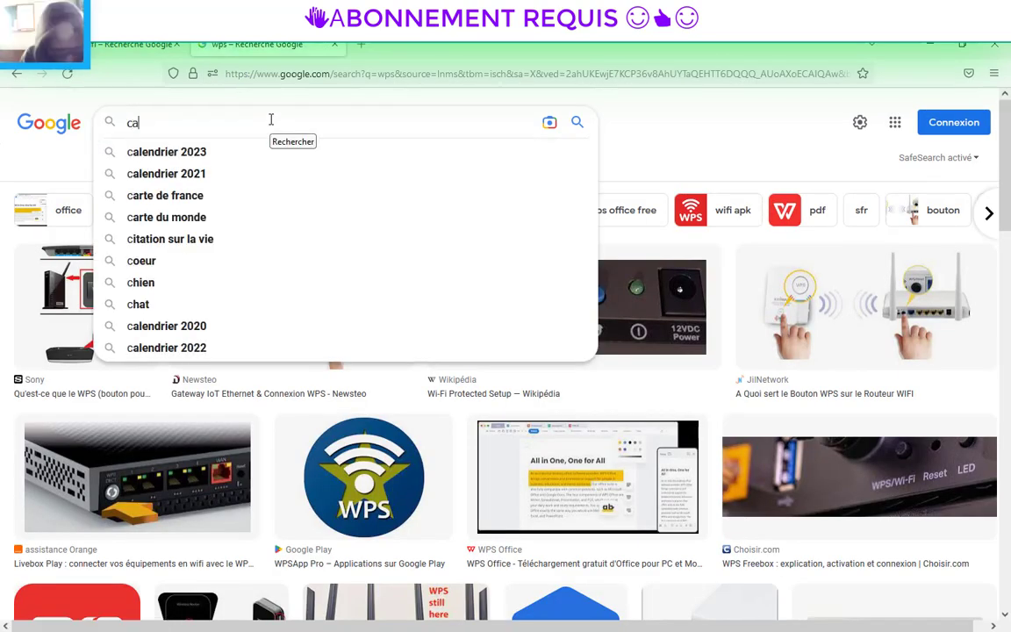
text(naux)
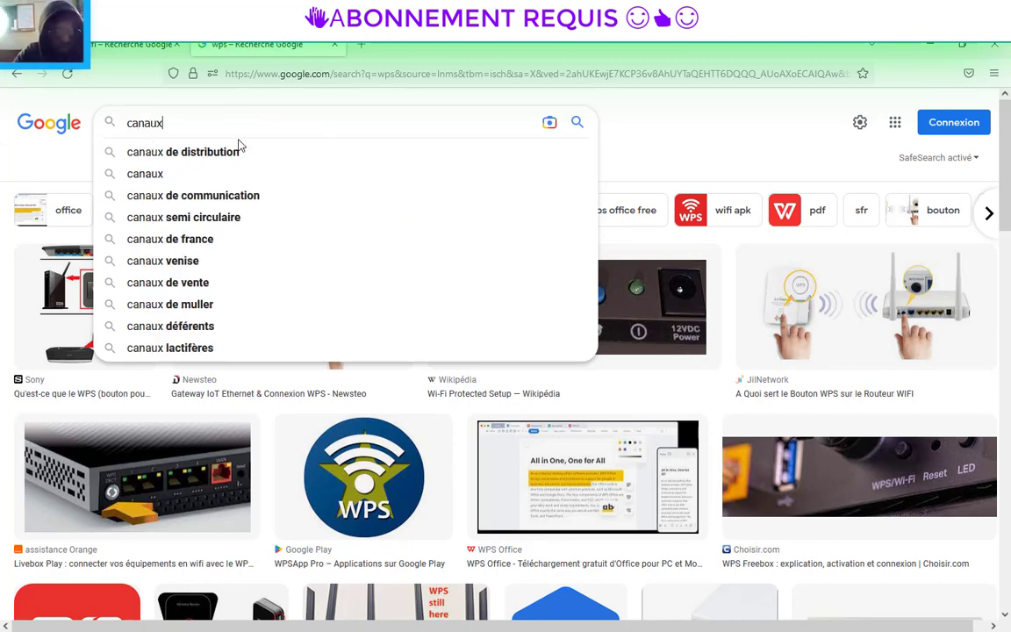
key(Return)
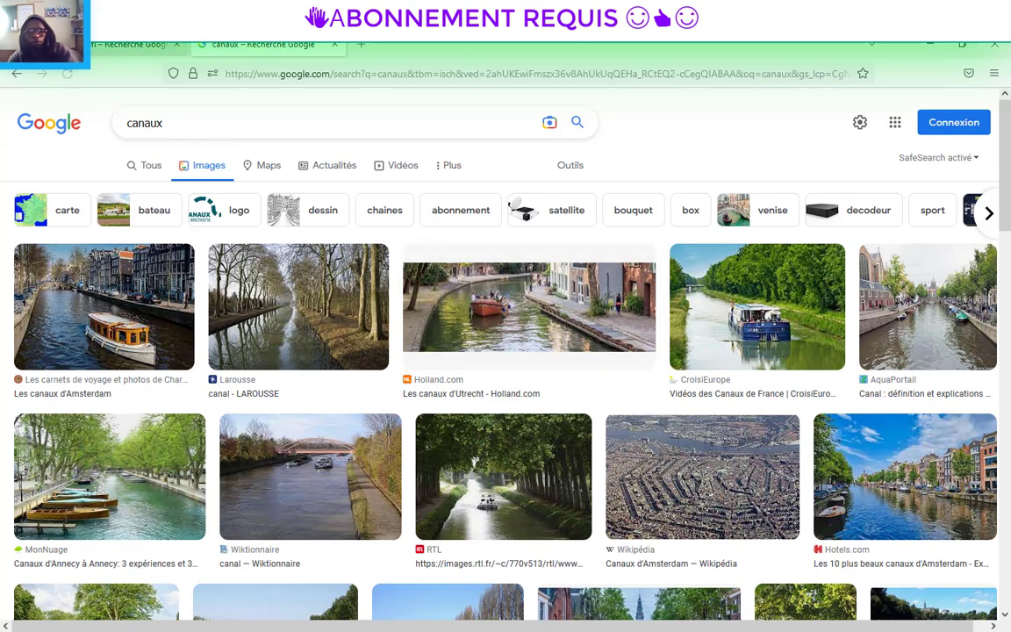
- Search images for 'canaux wifi' and preview the Le Crabe Info and Blogmotion channel diagrams
click(195, 123)
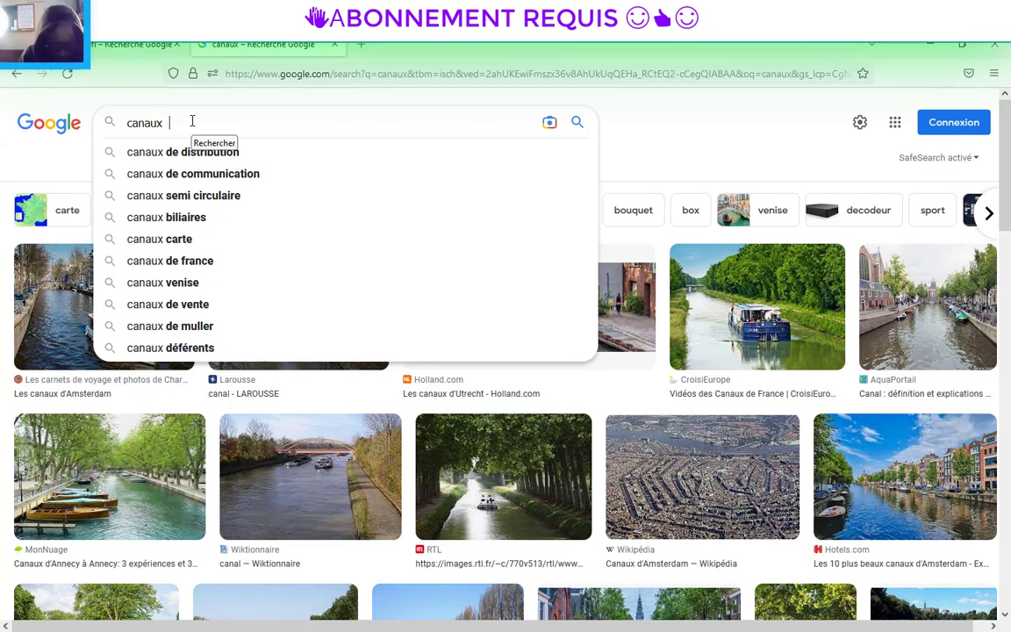
text(wi)
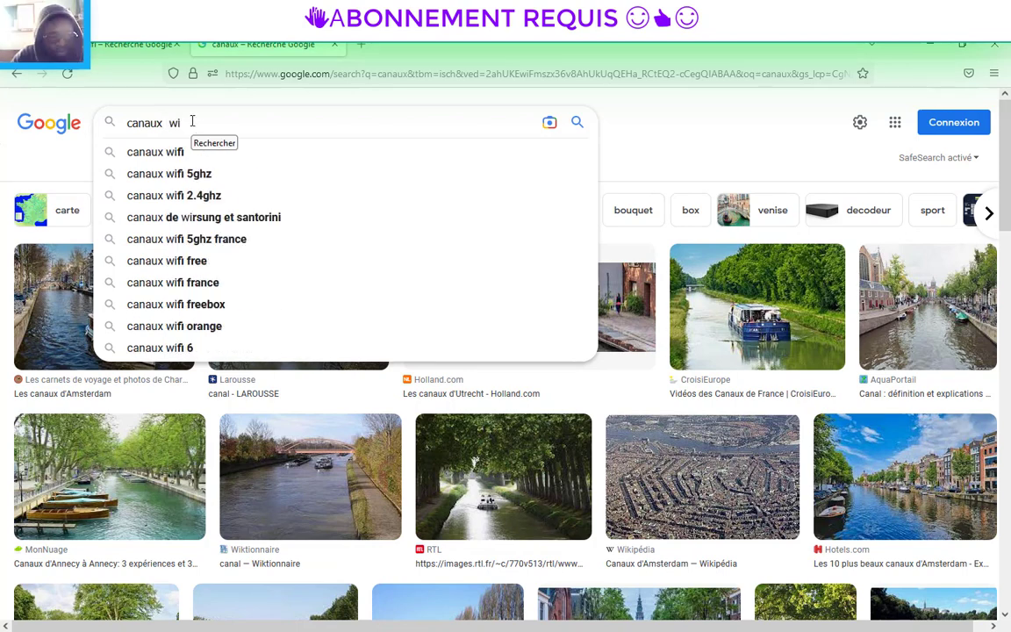
click(175, 152)
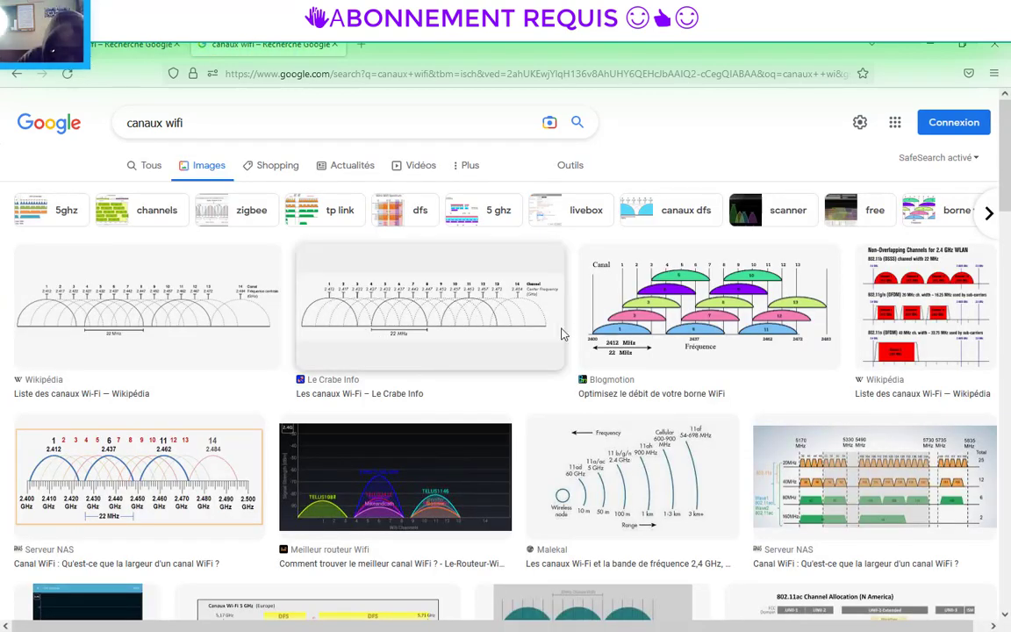
click(429, 303)
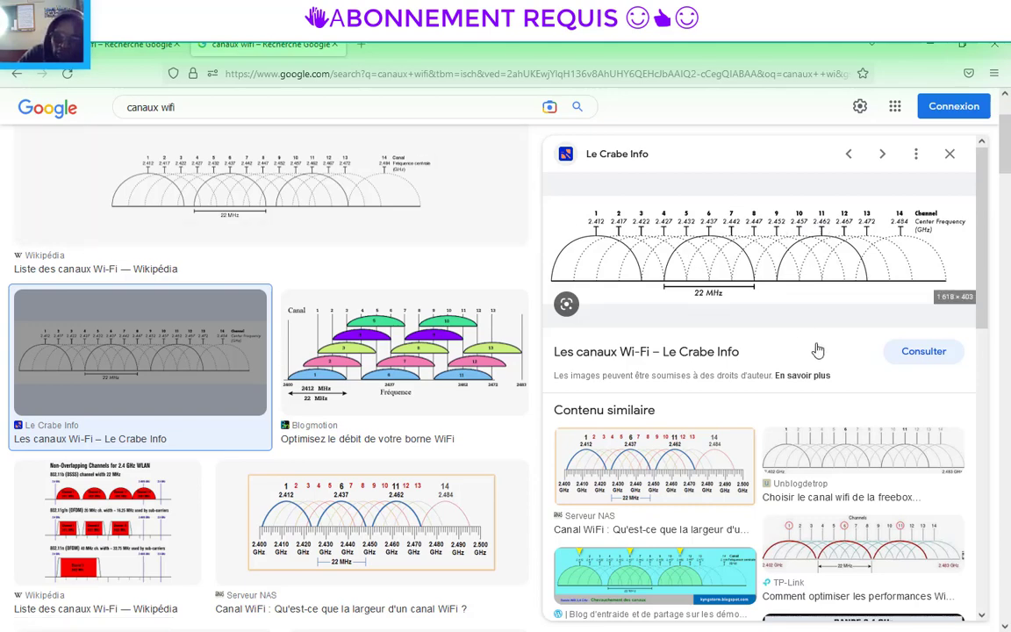
click(353, 354)
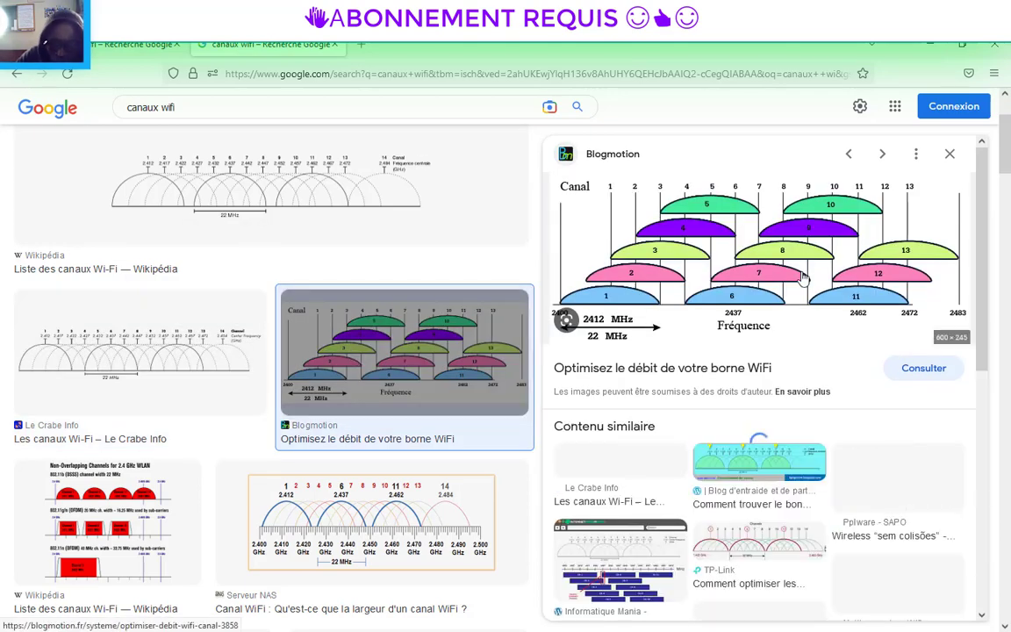
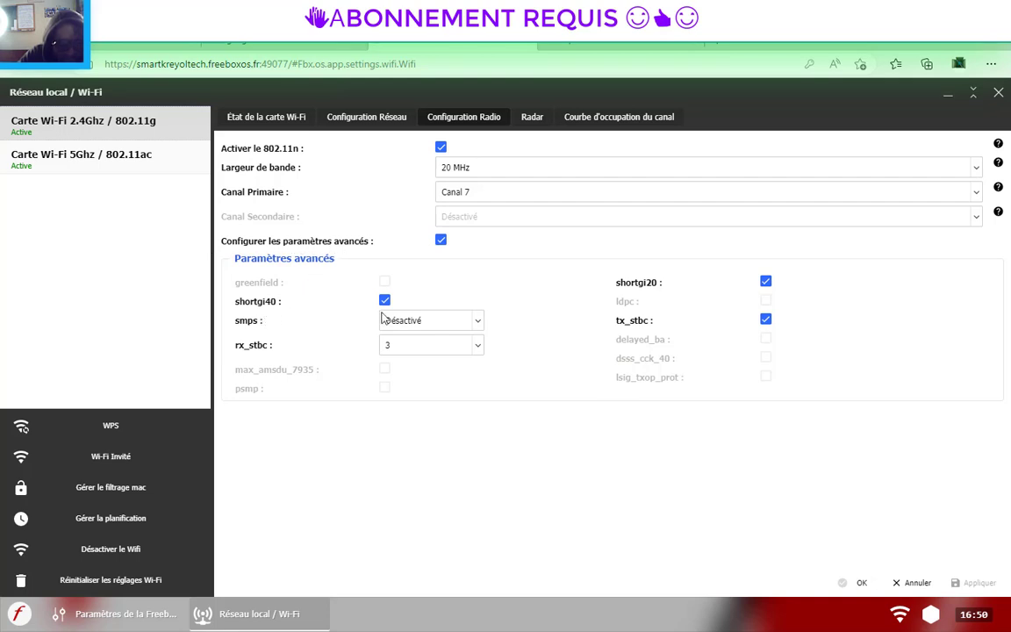
- Disable the 2.4 GHz card's advanced radio parameters and display the neighbouring Wi-Fi networks scan
click(441, 242)
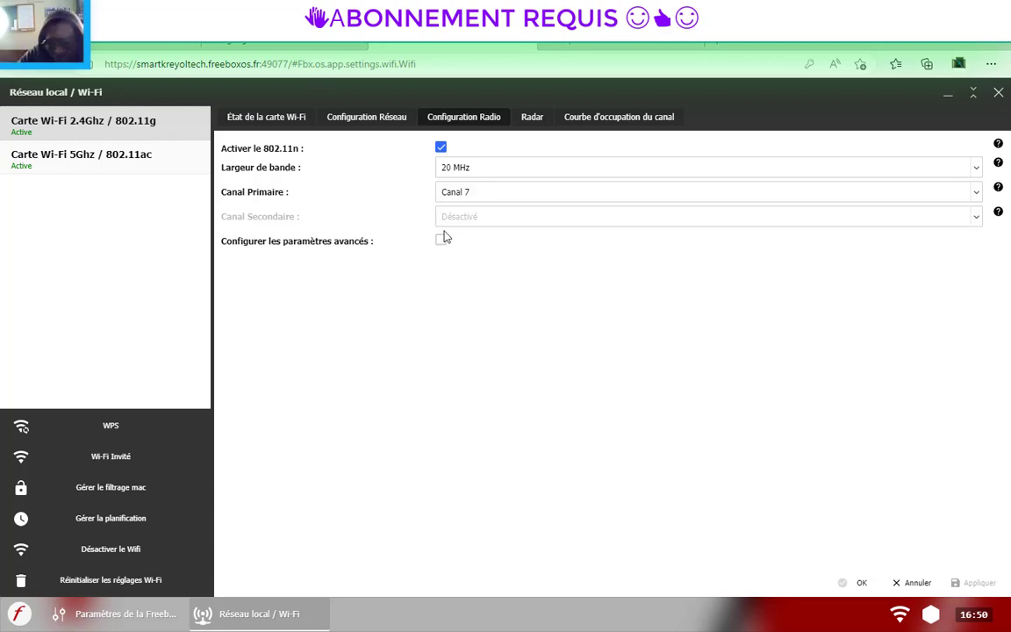
click(533, 118)
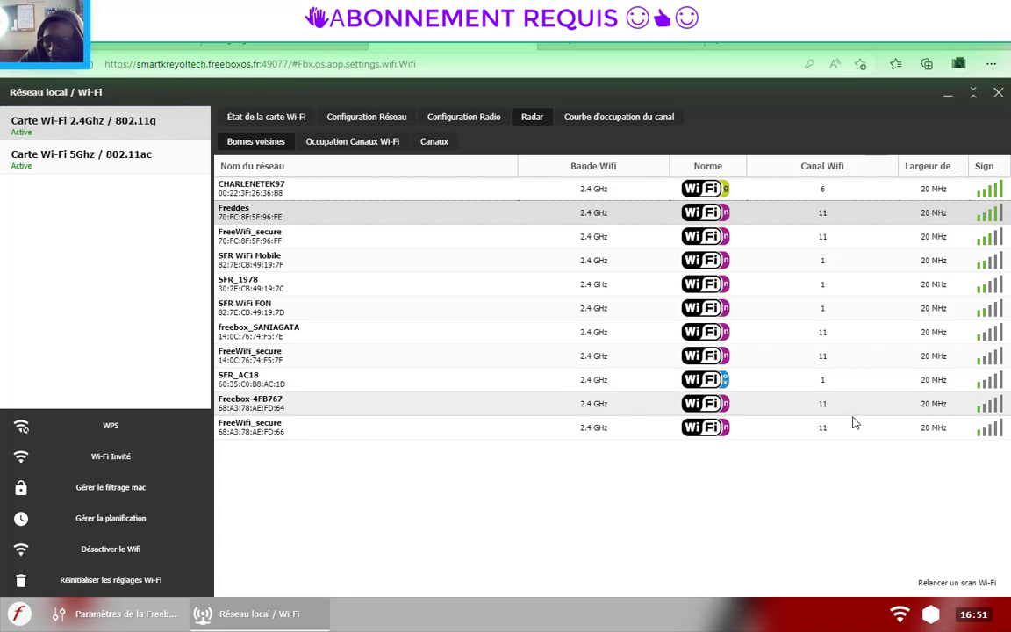
- Check the signal bars of the Bornes voisines networks, then display the 2.4 GHz channel occupancy curve
mouse_move(998, 400)
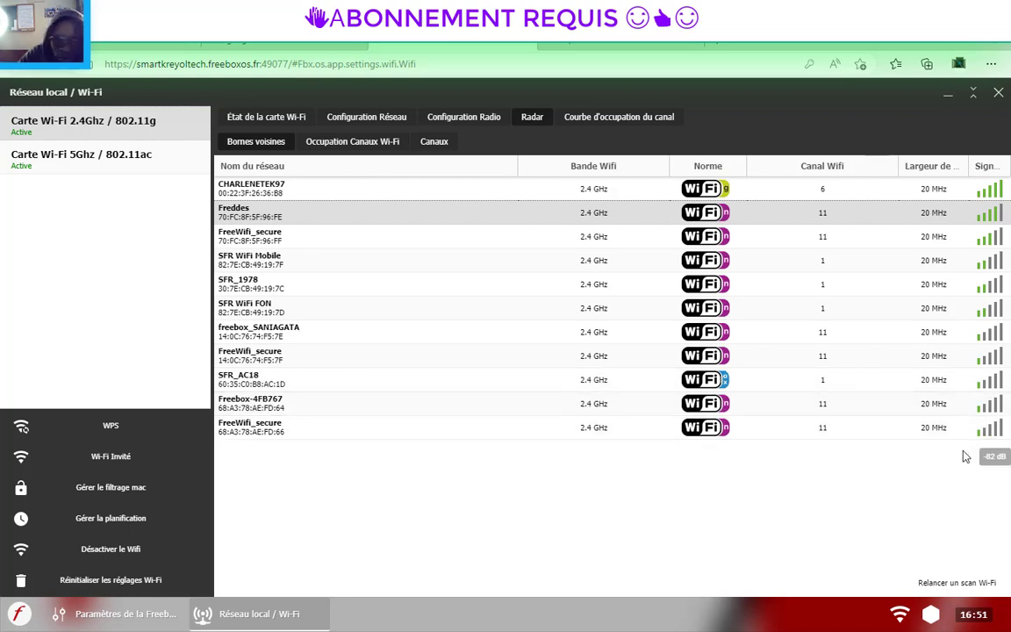
mouse_move(990, 235)
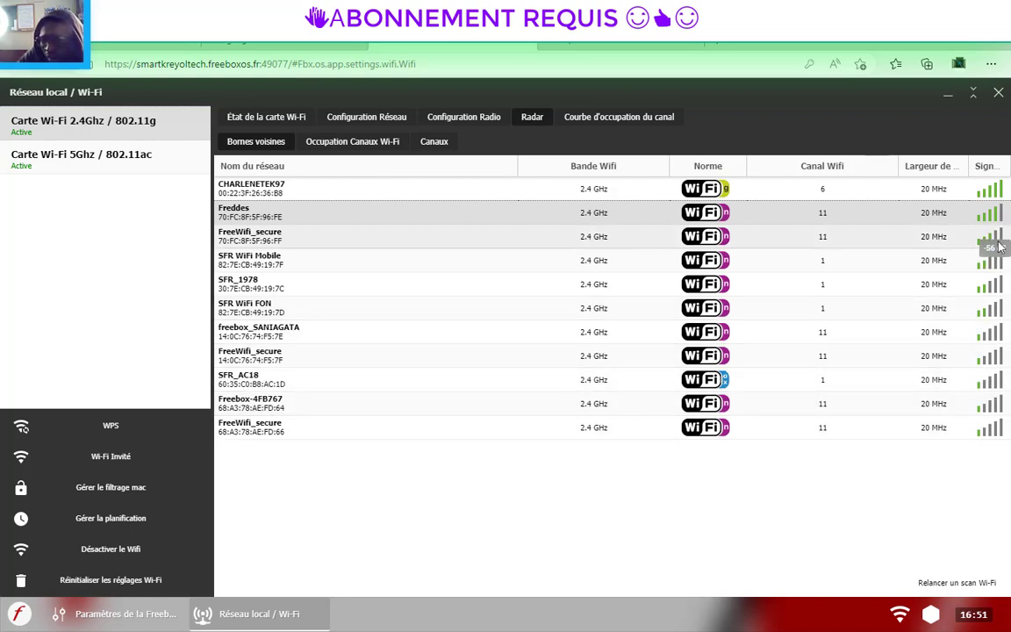
mouse_move(998, 191)
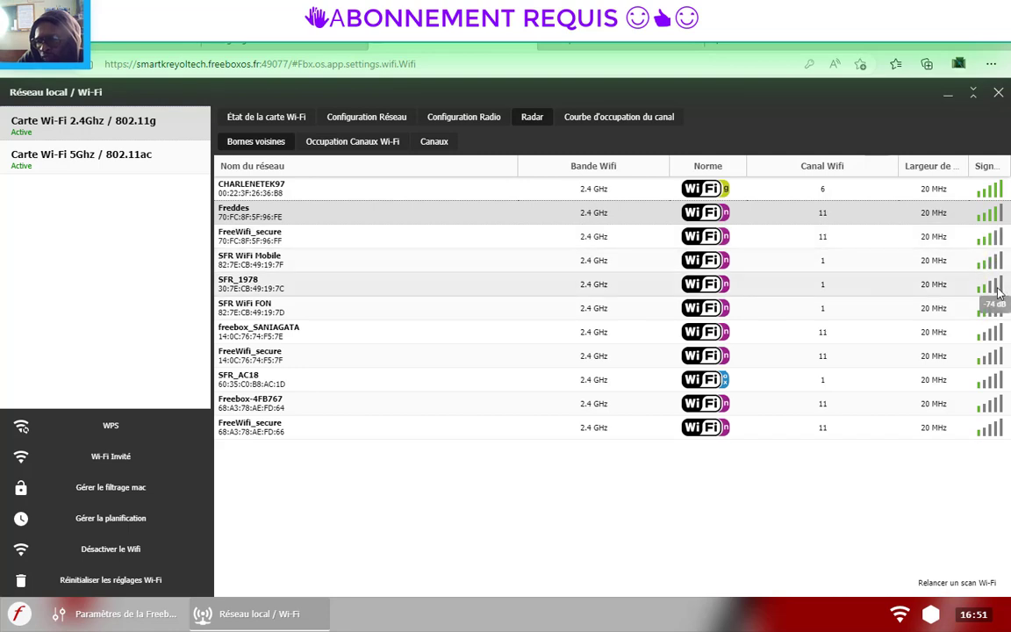
mouse_move(990, 372)
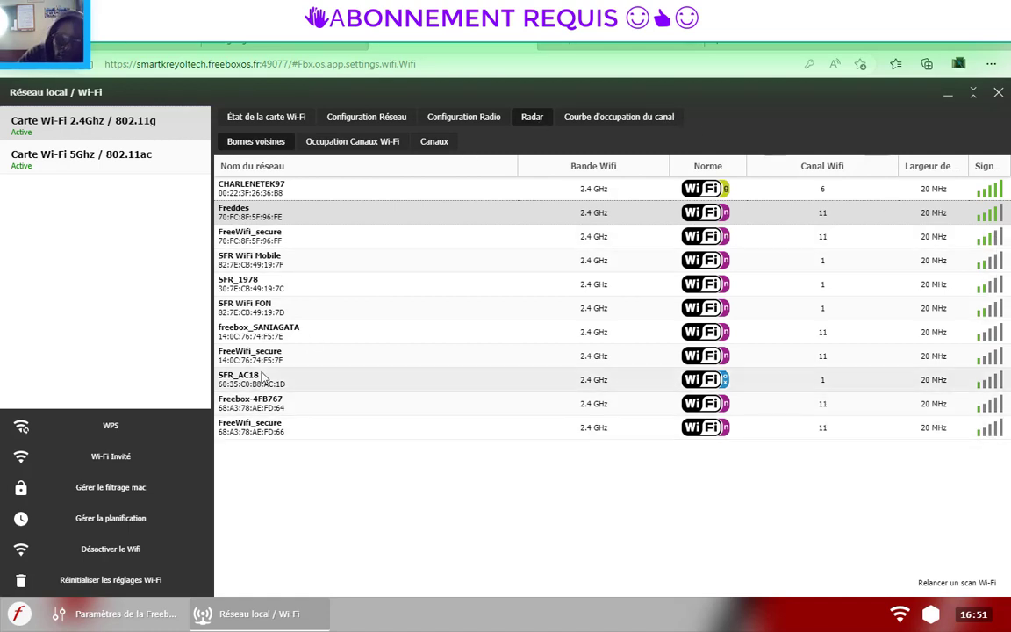
click(602, 120)
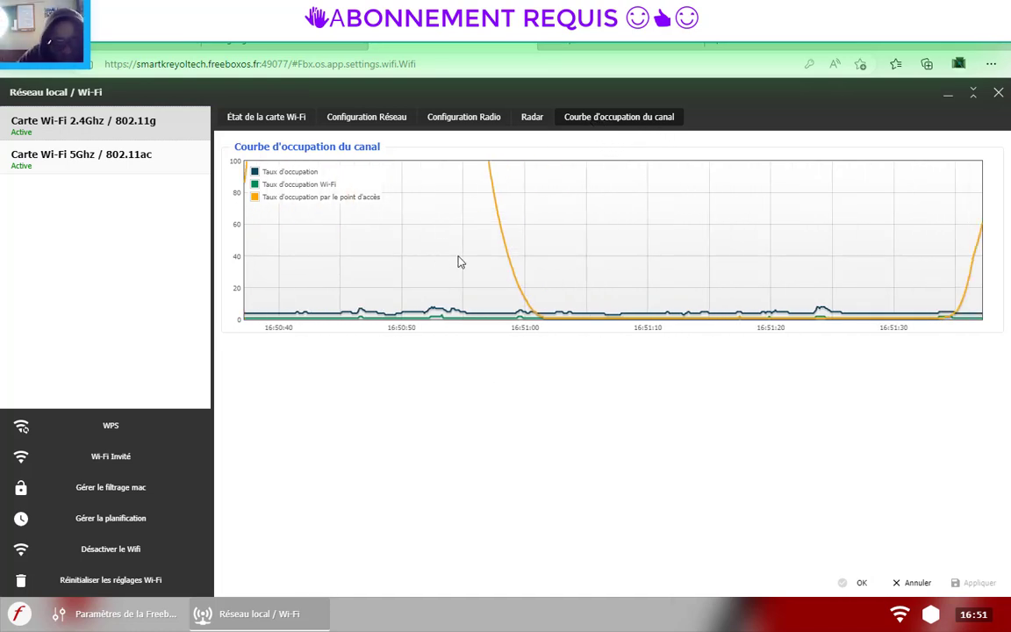
- Open the Planification Wifi dialog with its Monday–Sunday, 0–23 h grid
mouse_move(744, 328)
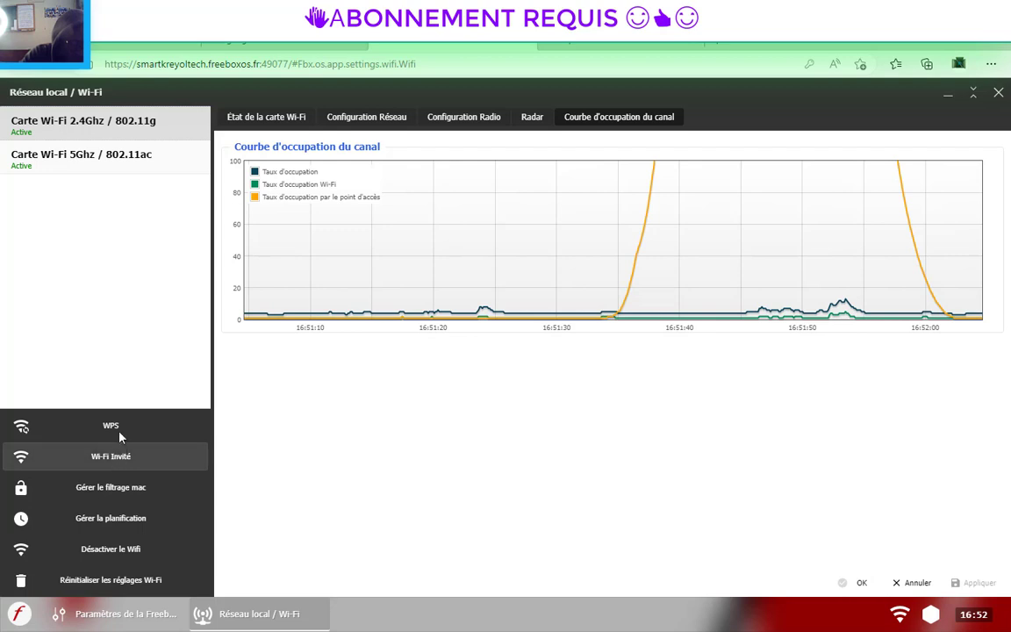
click(122, 531)
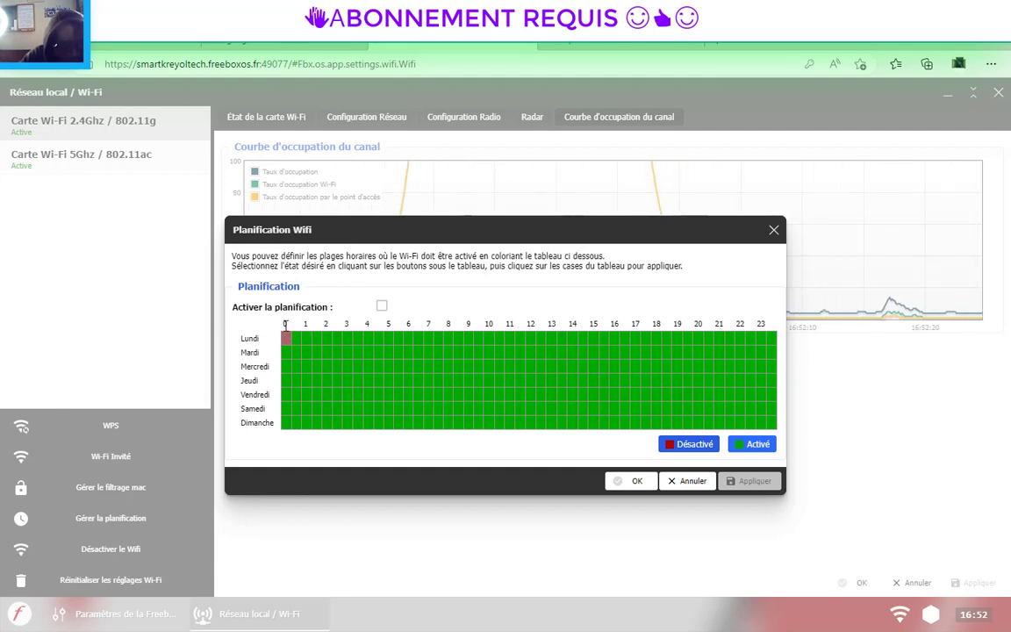
- Mark Wi-Fi off in the 0h slot for every day from Lundi to Dimanche
click(286, 339)
click(287, 353)
click(287, 367)
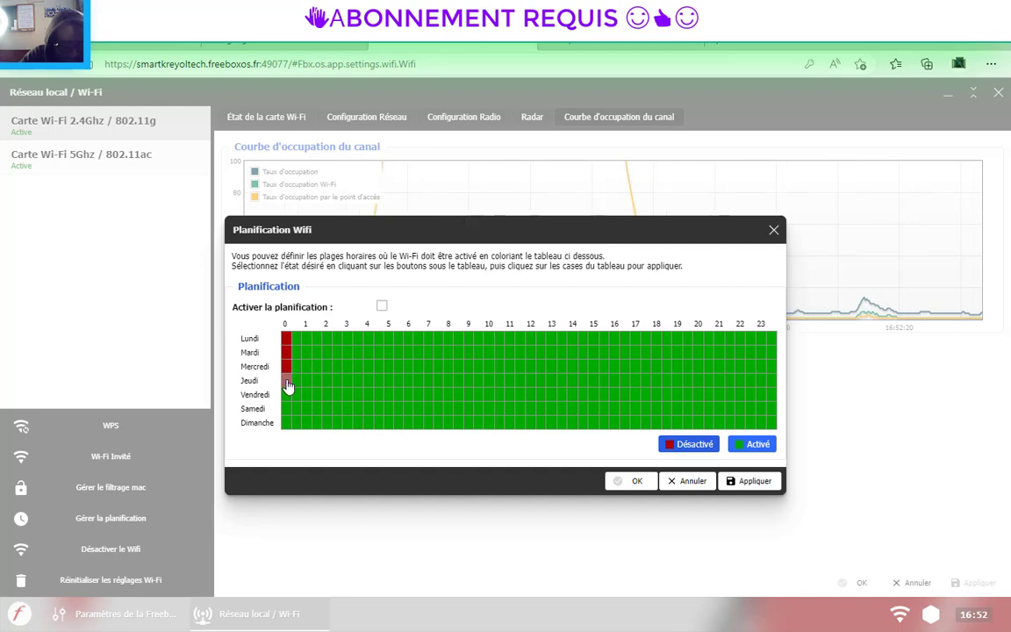
click(287, 381)
click(287, 395)
click(288, 409)
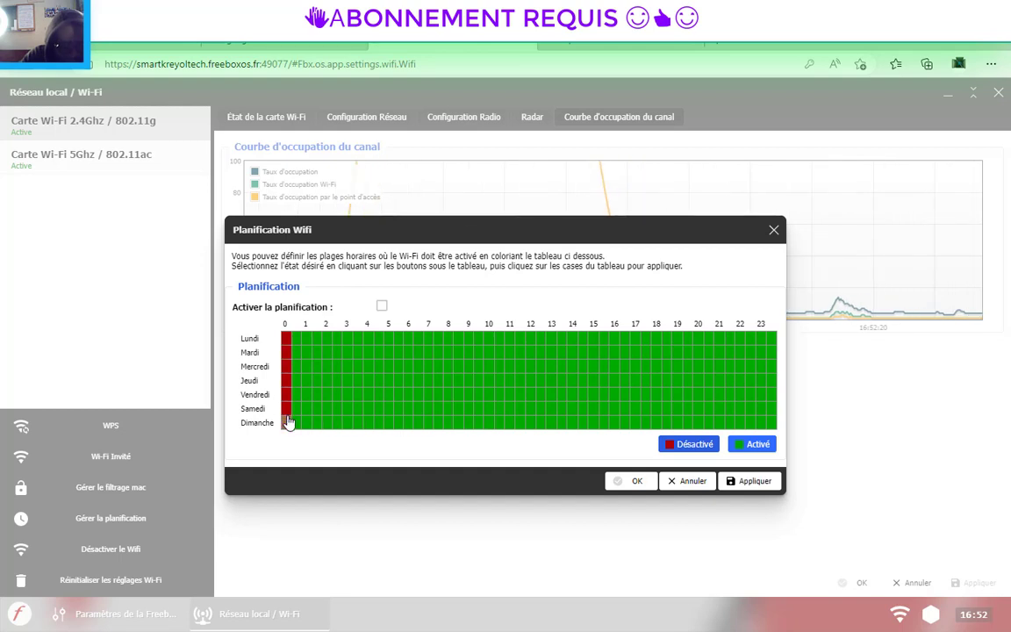
click(287, 423)
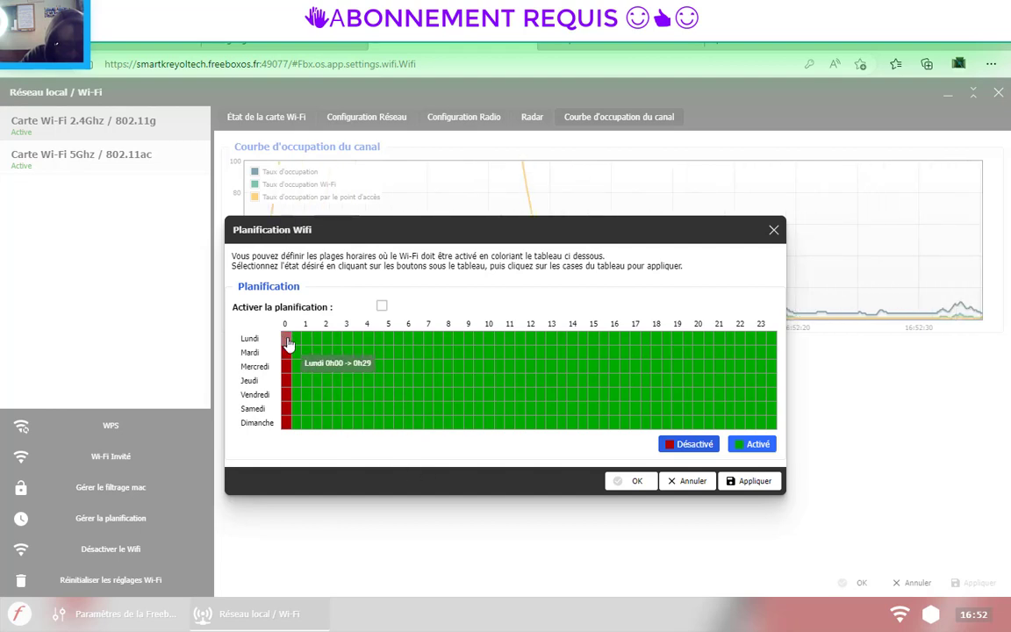
- Mark the Lundi slots from 1h30 through 7h as Wi-Fi off
click(317, 339)
click(358, 339)
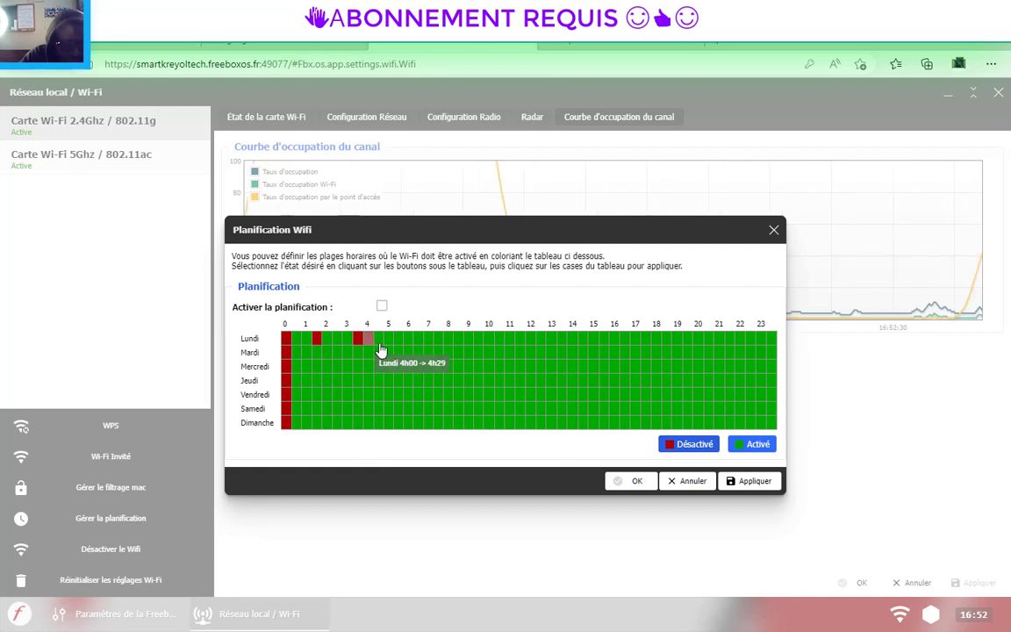
click(398, 340)
click(417, 342)
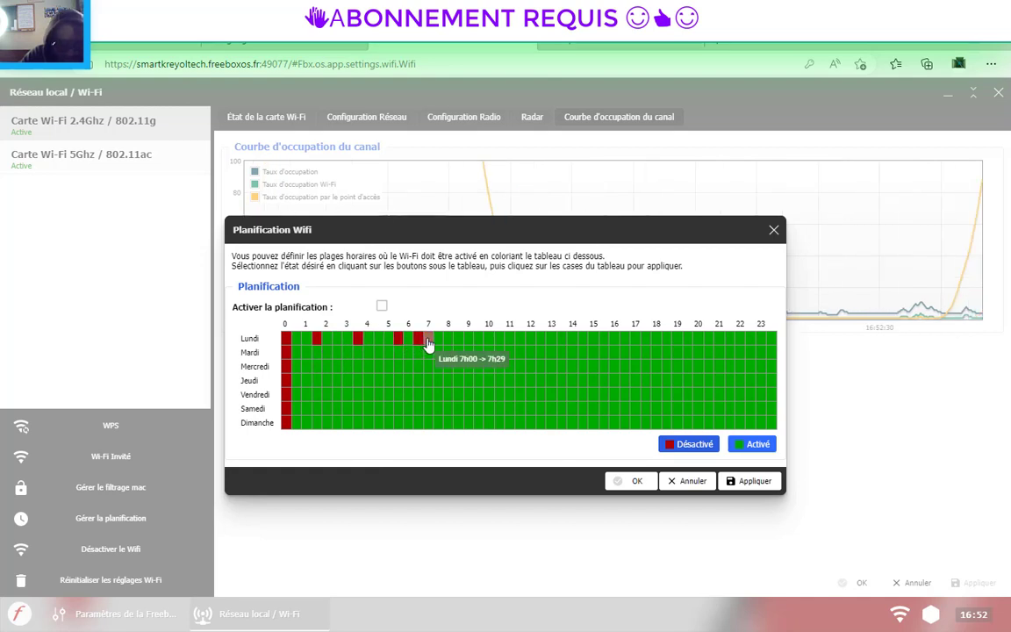
click(429, 342)
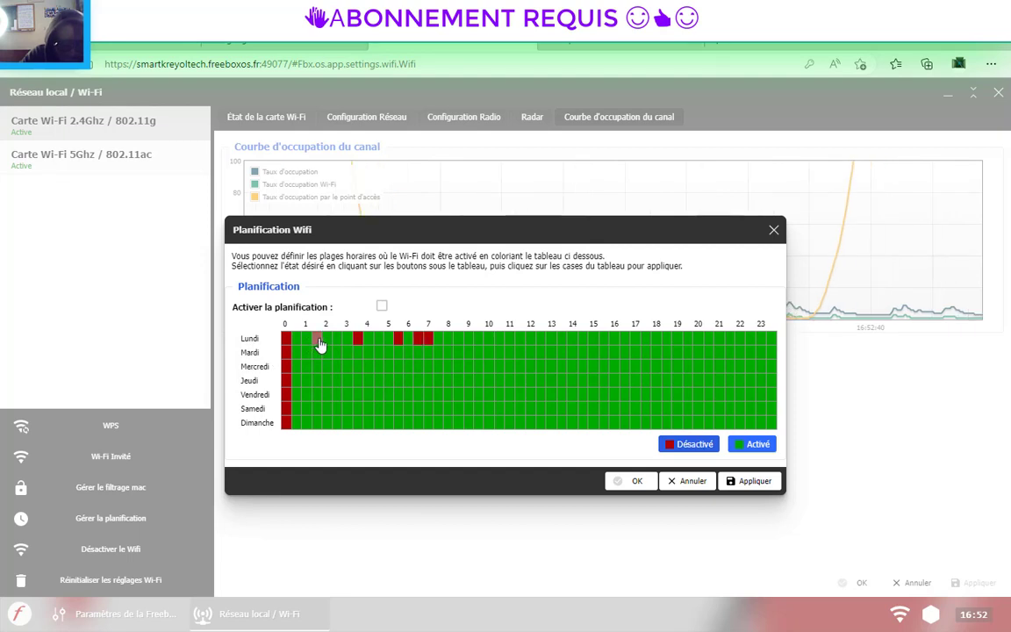
click(418, 339)
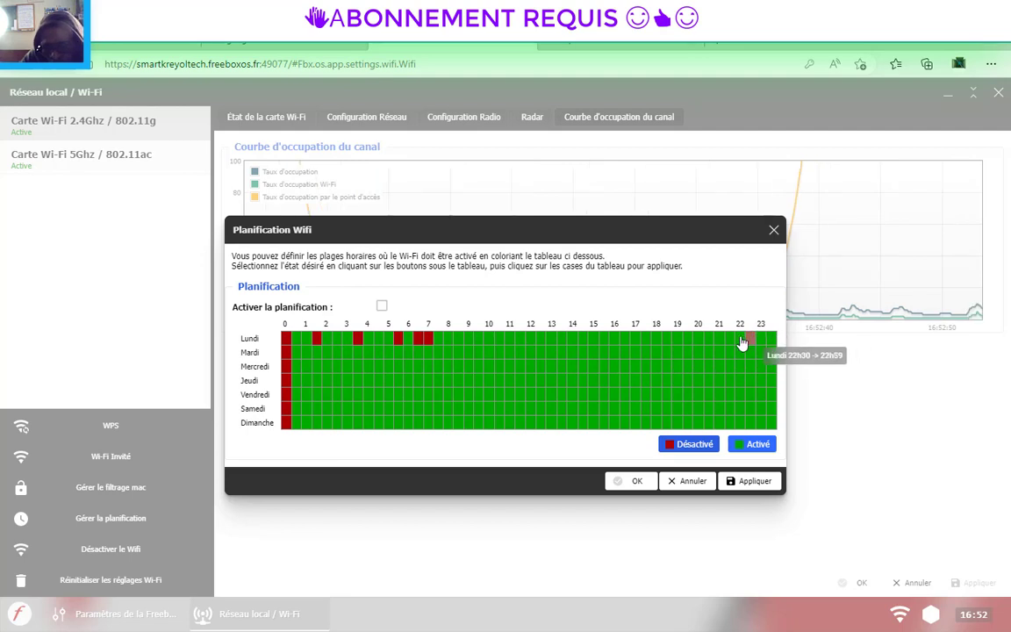
click(428, 346)
- Paint 0h–7h59 off across the week, then cancel the schedule and open MAC filtering
drag(420, 352, 286, 423)
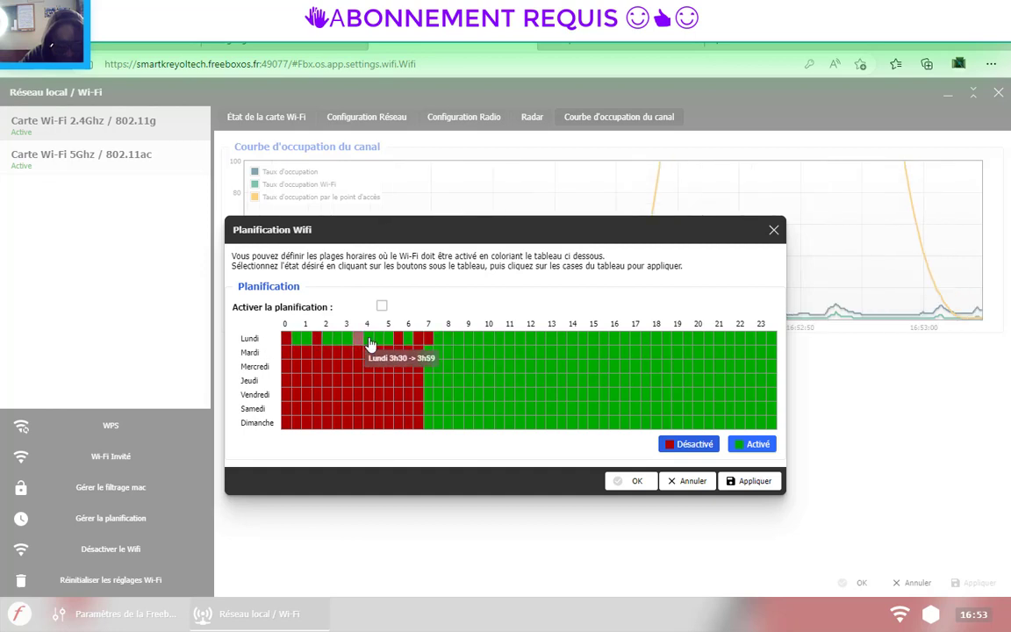
drag(435, 340, 282, 425)
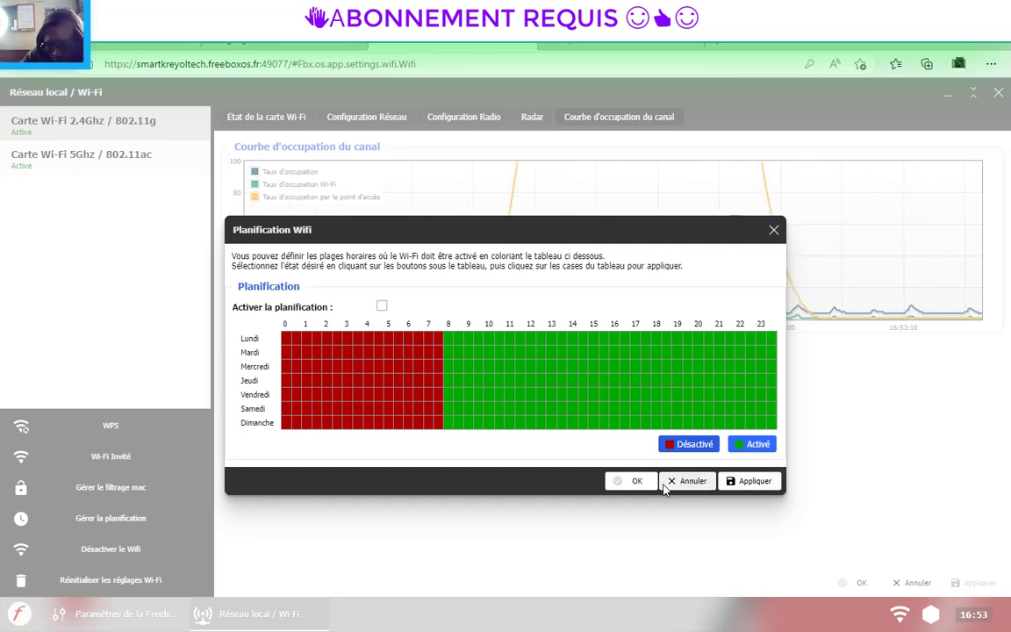
click(687, 481)
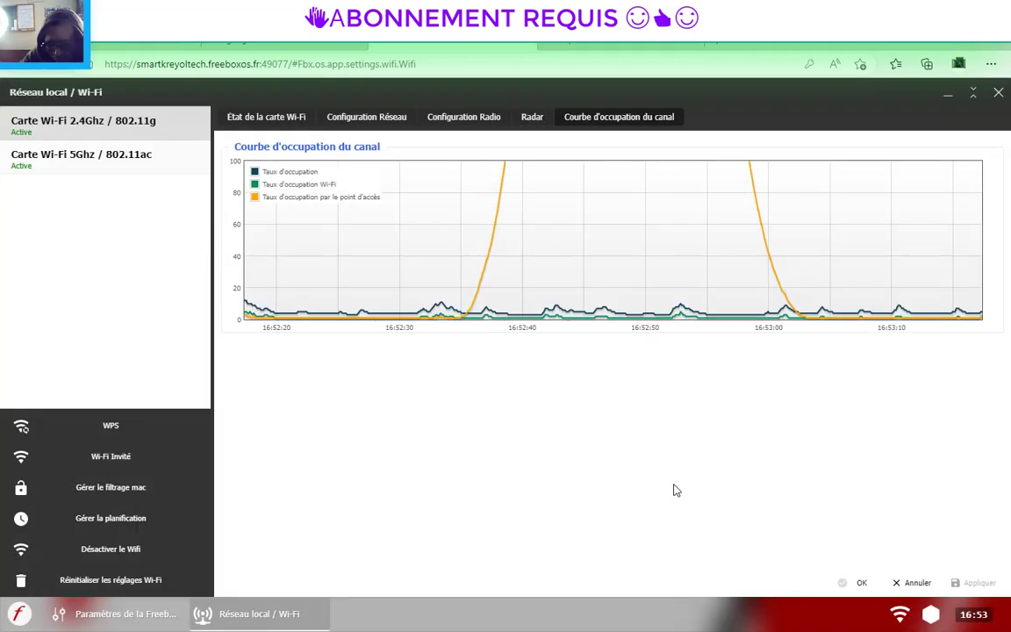
click(134, 495)
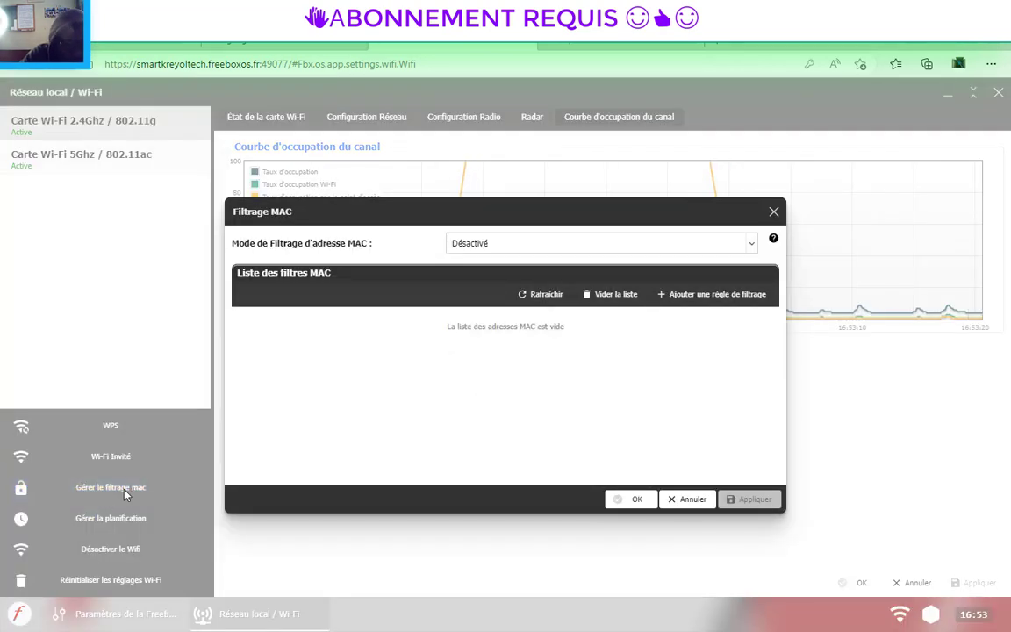
- Set the Filtrage MAC mode to Liste blanche, leaving the filter list empty
drag(660, 224, 683, 203)
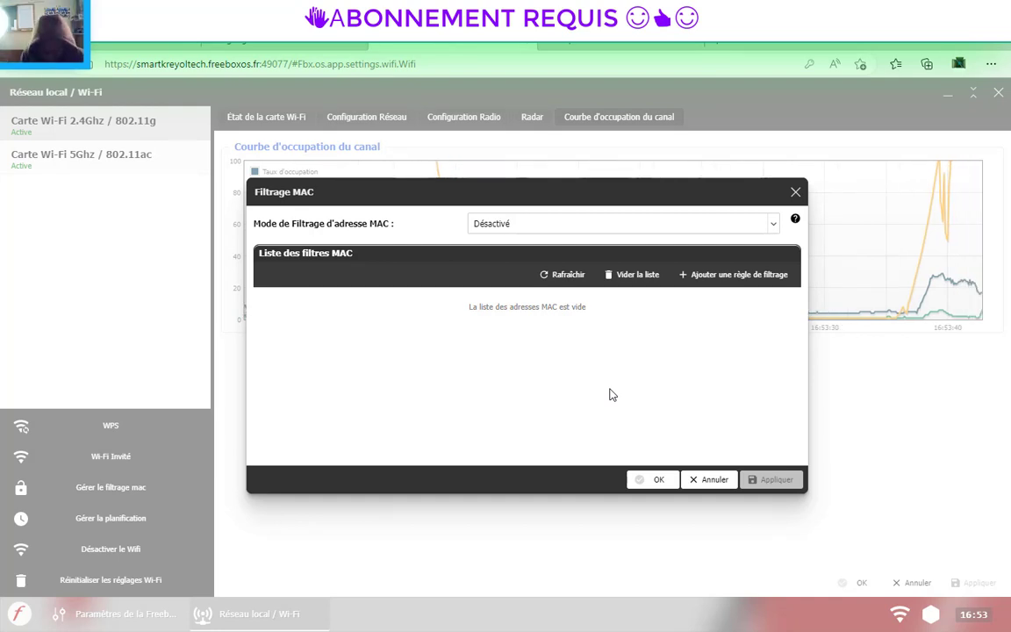
click(652, 235)
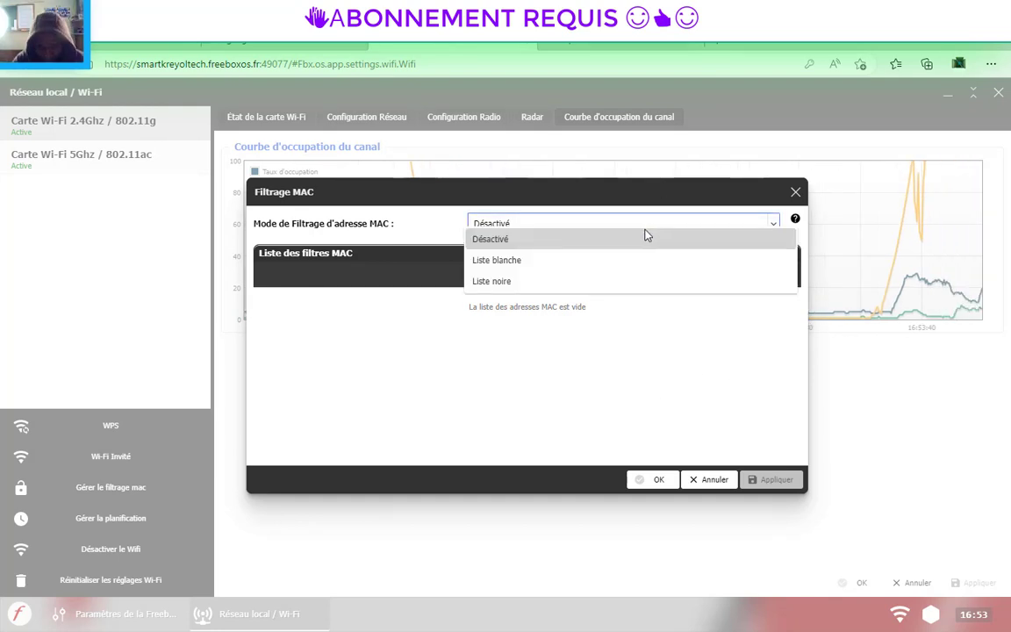
click(527, 260)
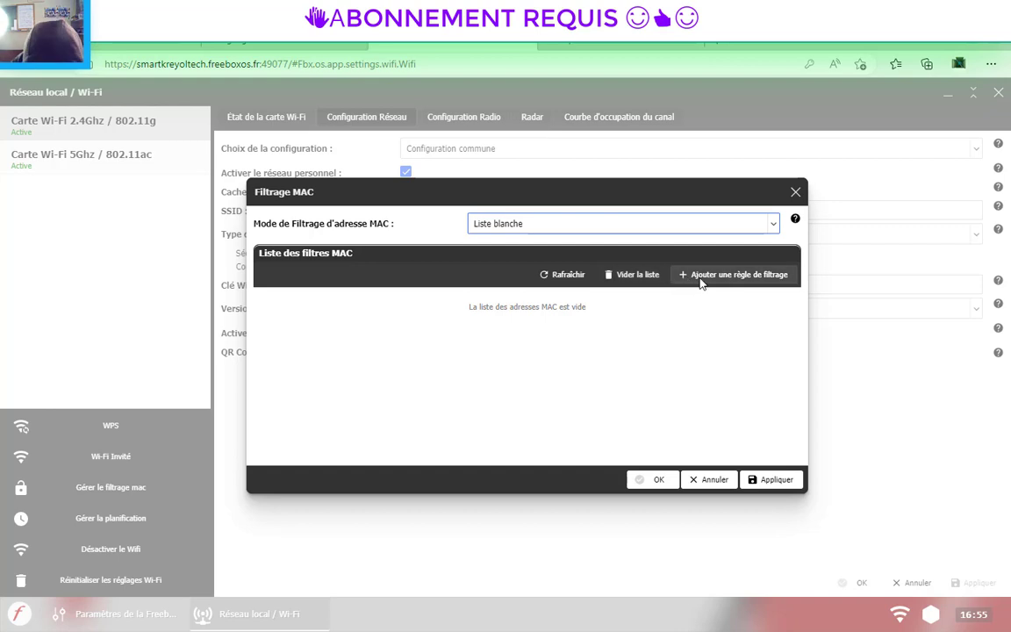
click(701, 275)
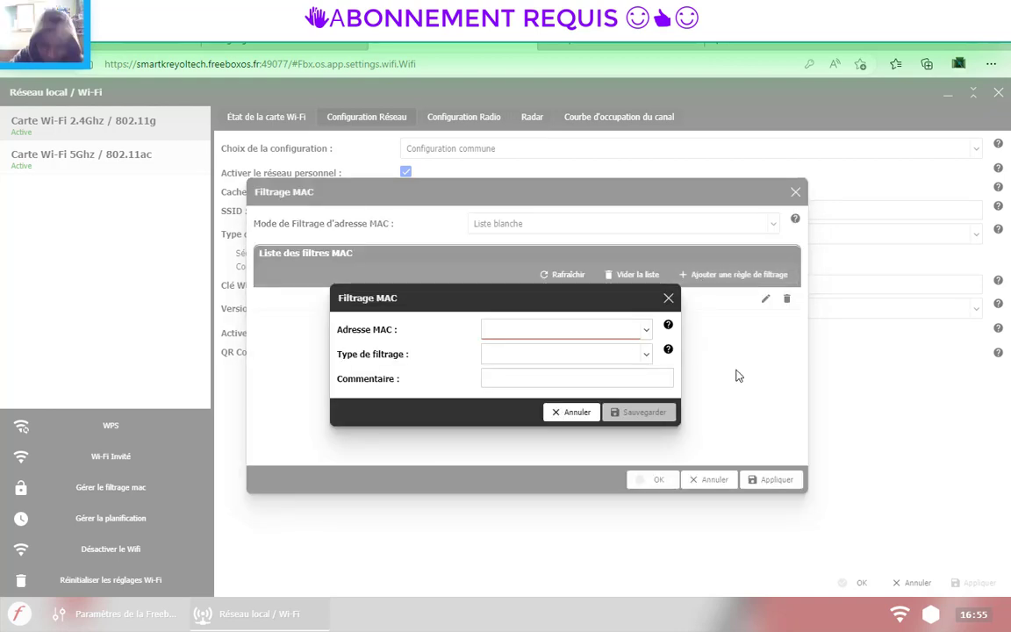
click(669, 299)
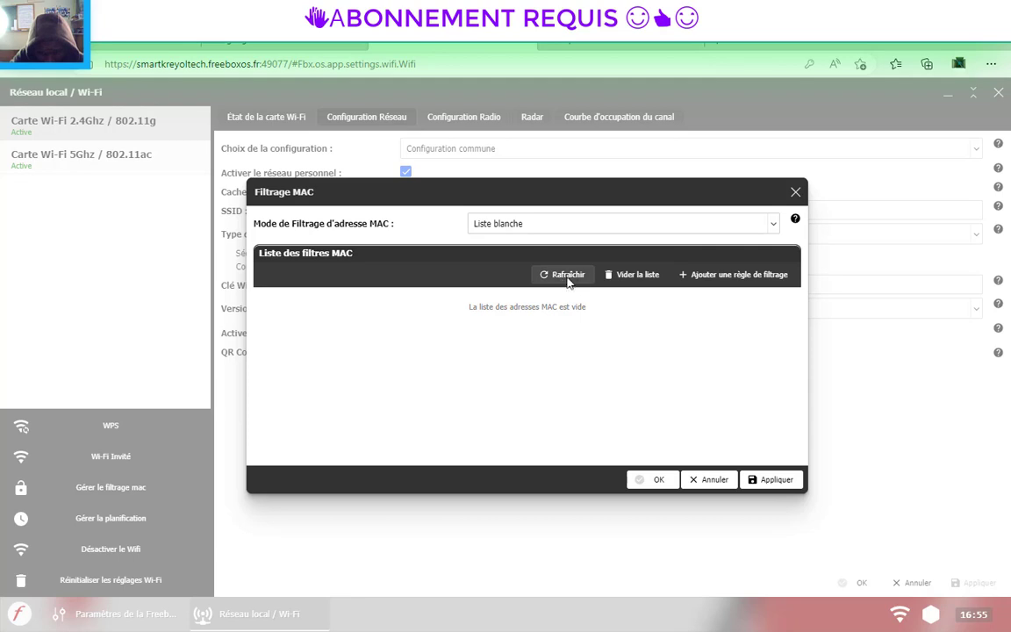
- Start a new MAC filter rule and select Redmi-Note-11-Pro-5G as its Adresse MAC
click(737, 275)
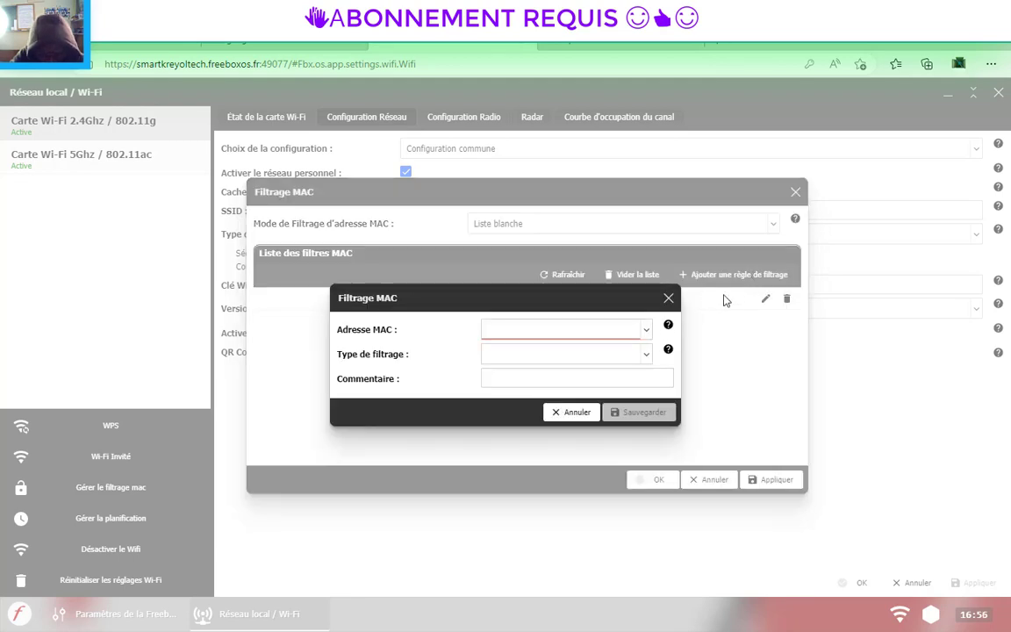
click(668, 298)
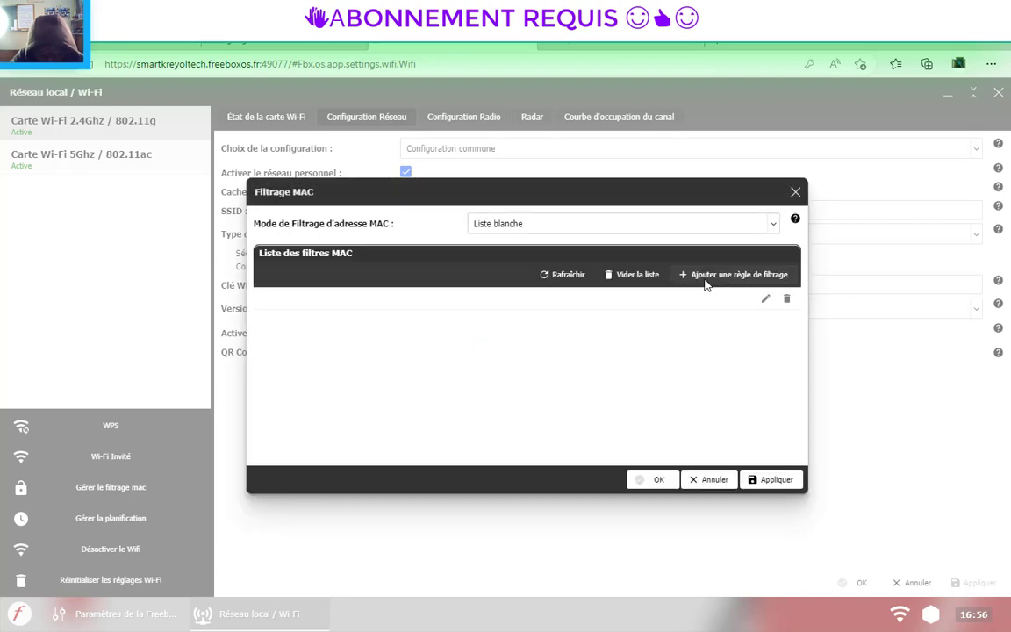
click(744, 284)
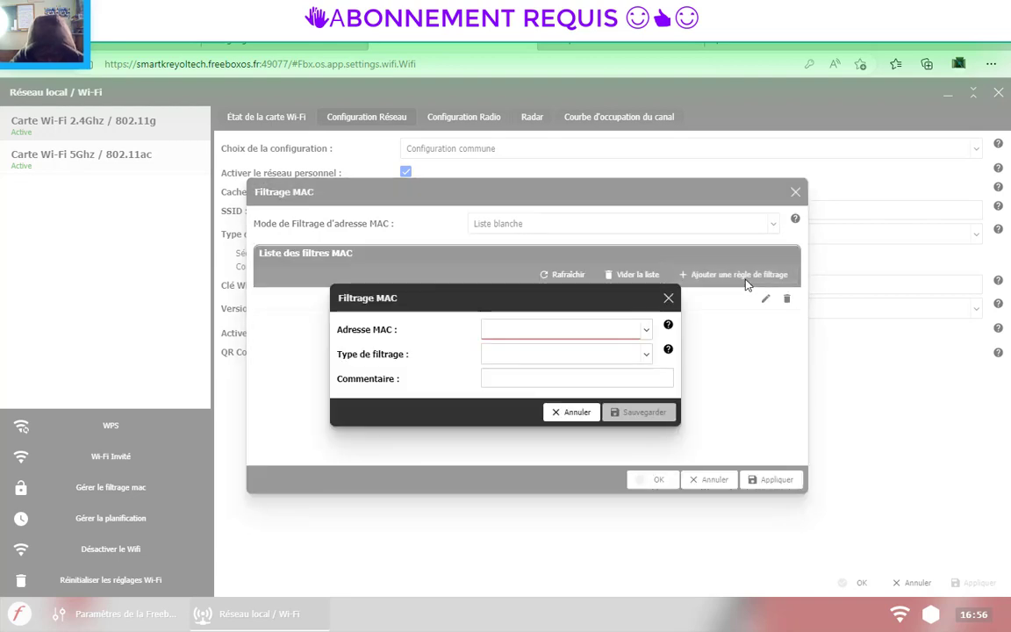
click(646, 331)
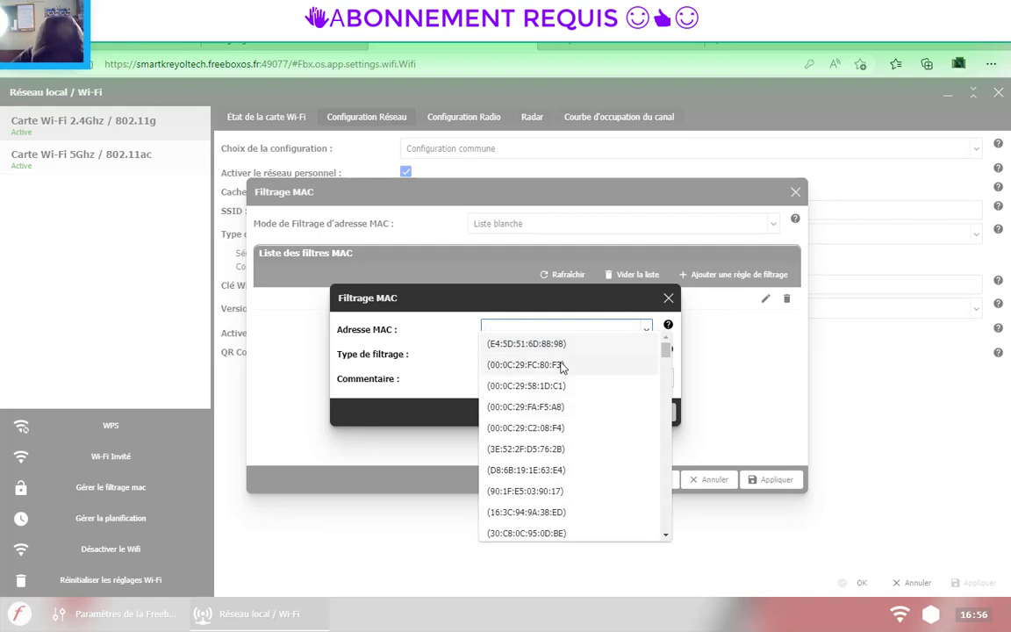
scroll(553, 526, down, 1)
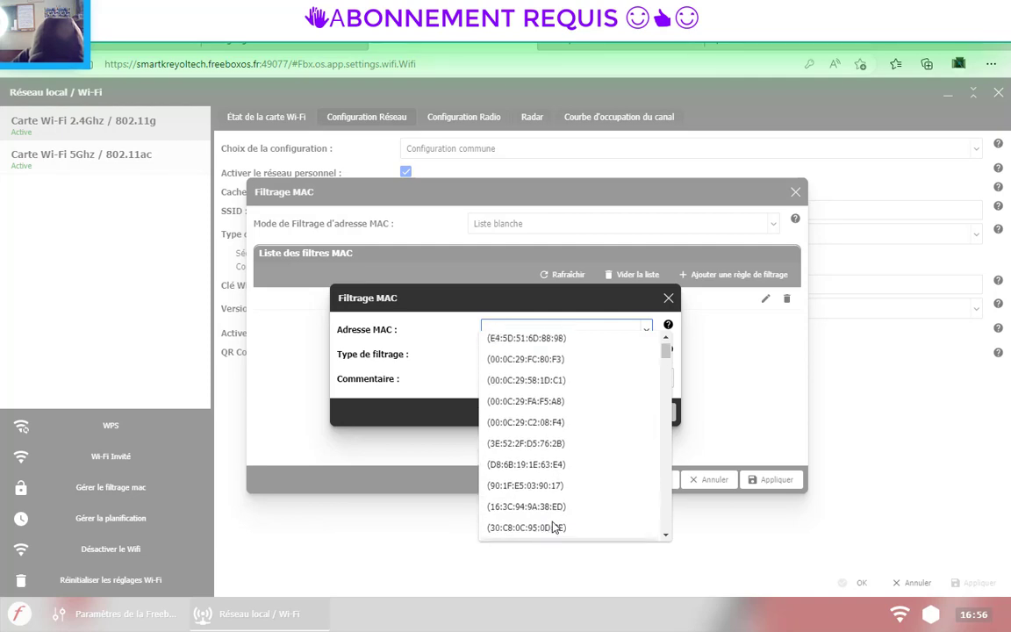
scroll(553, 527, up, 1)
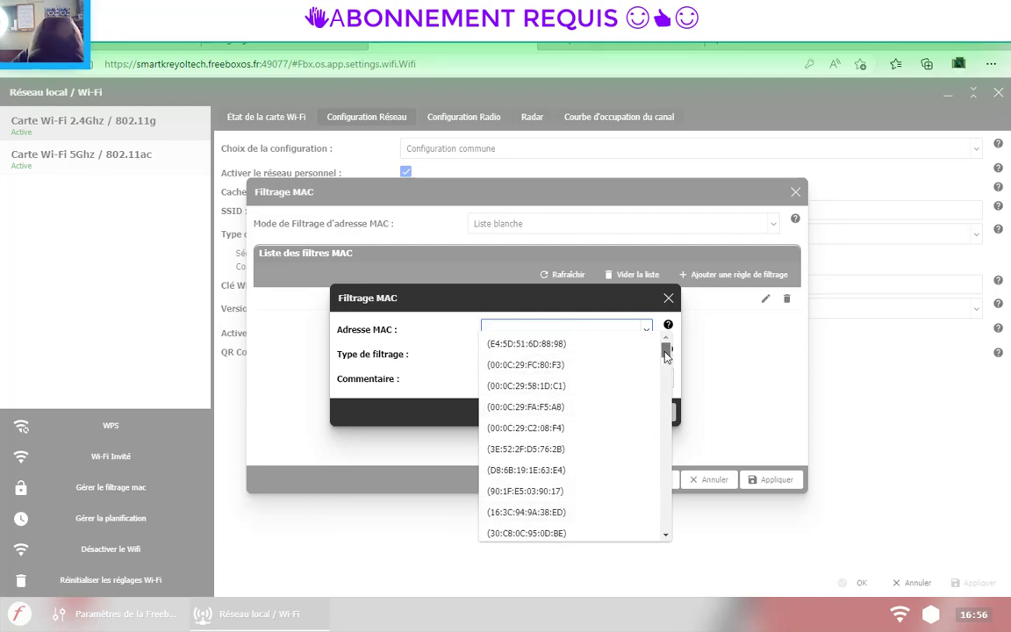
drag(664, 347, 654, 518)
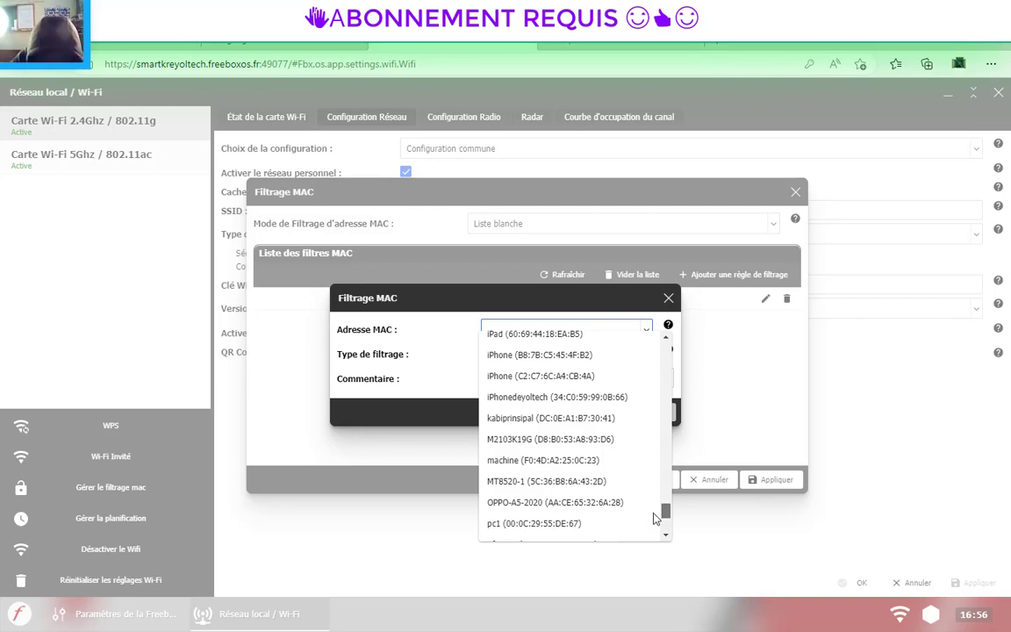
scroll(654, 518, down, 3)
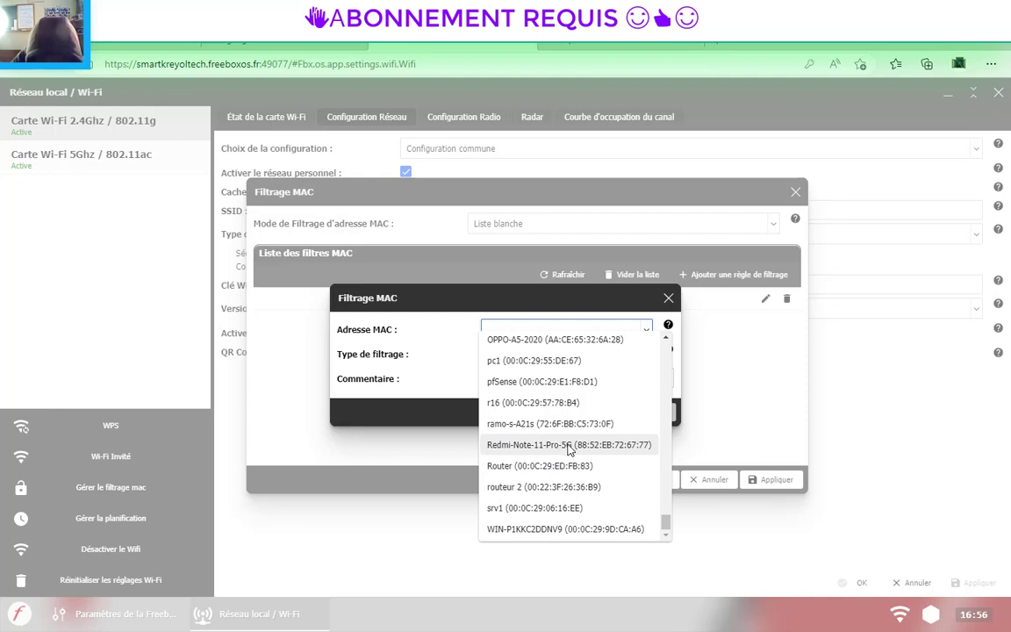
click(572, 445)
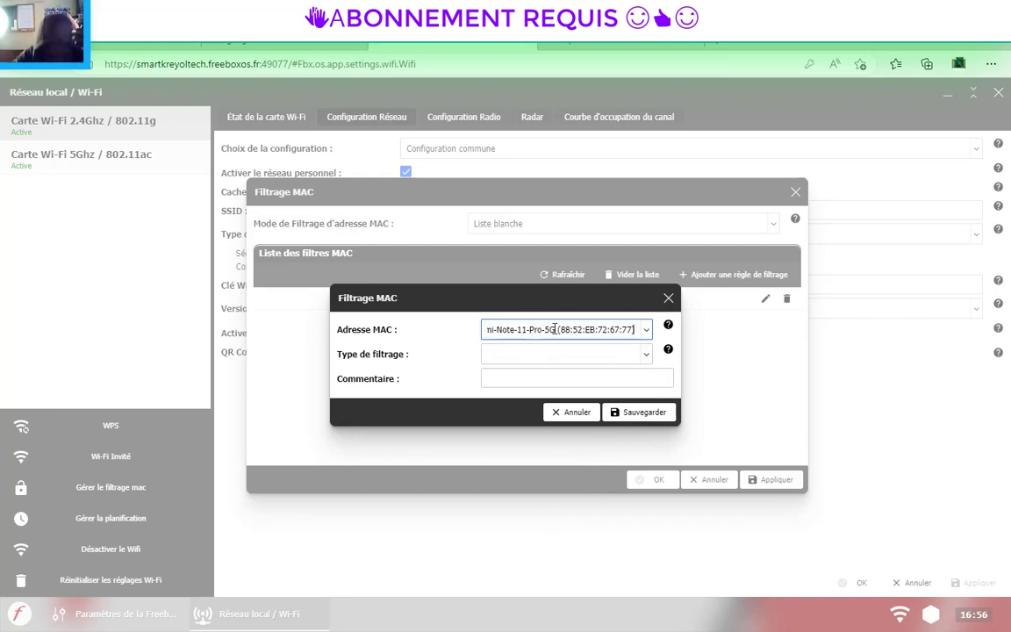
- Set the rule's filtering type to Liste noire and add the comment 'Vous ne pouvez pas'
drag(562, 326, 636, 327)
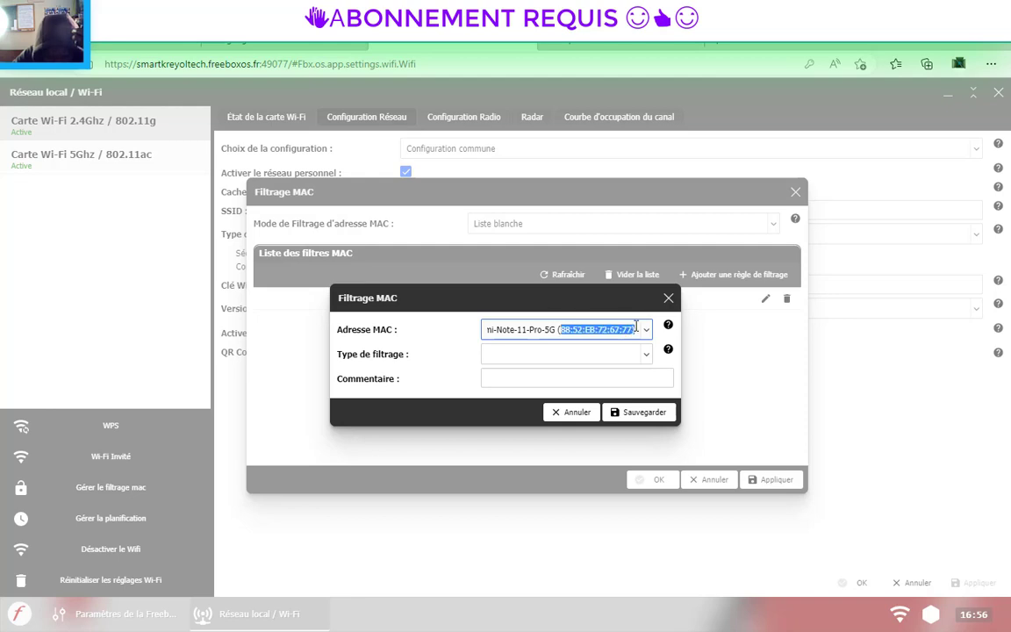
click(647, 353)
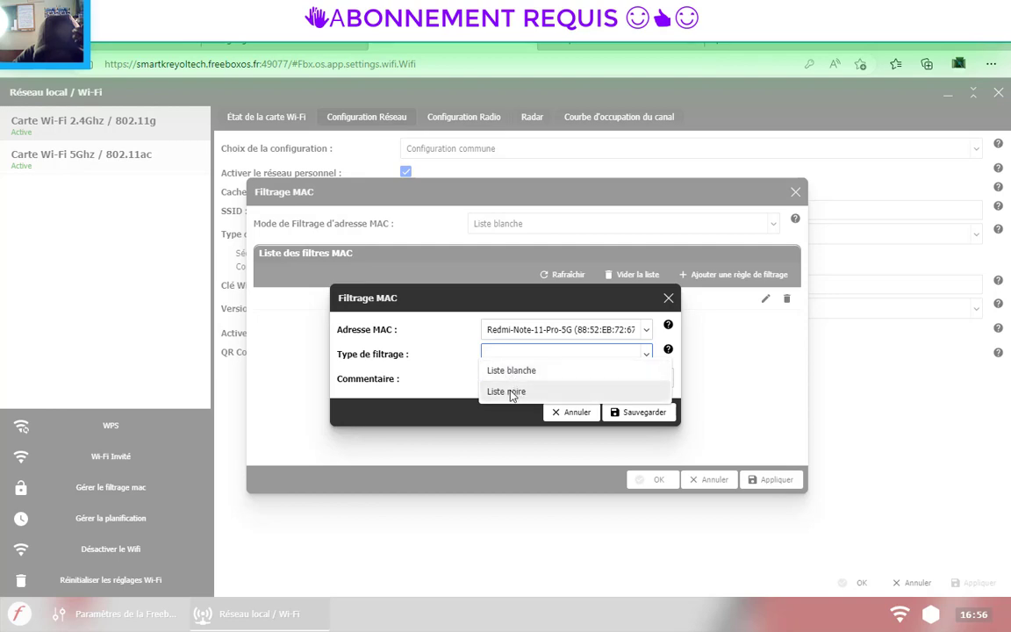
click(514, 393)
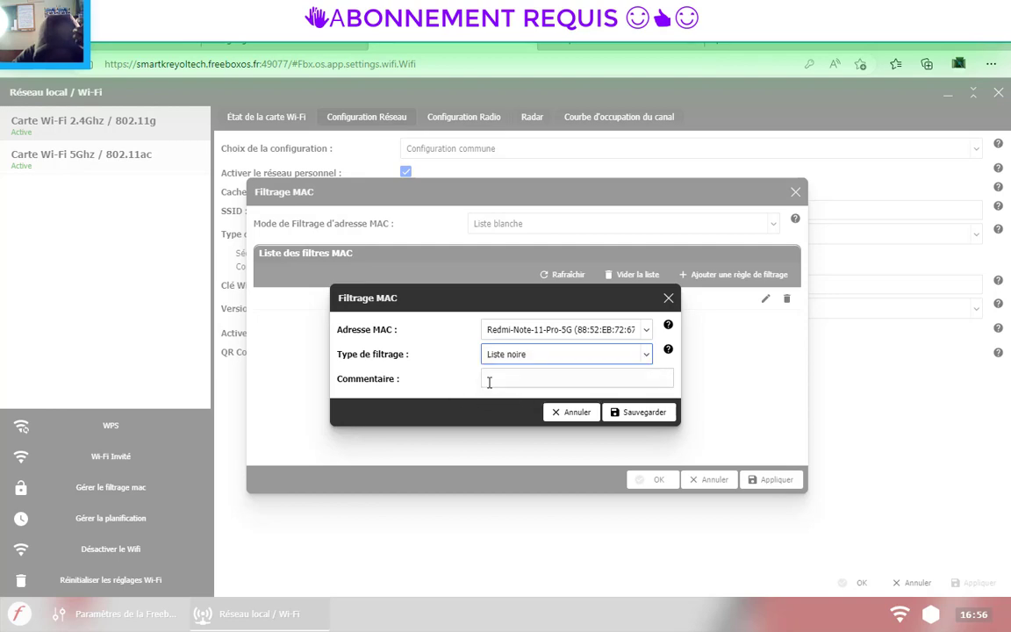
click(490, 380)
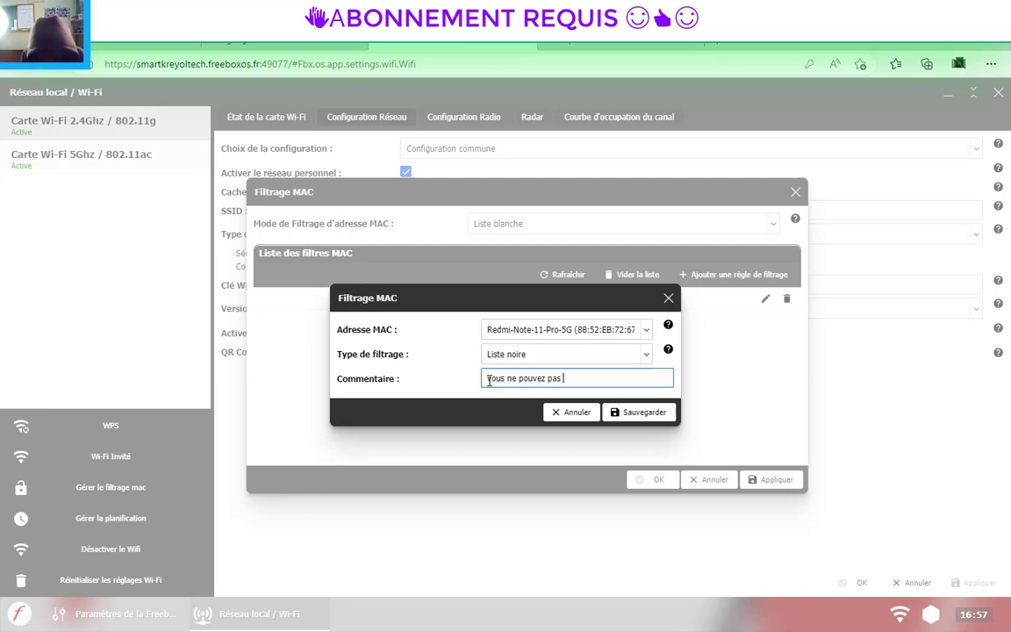
- Save the Redmi-Note-11-Pro-5G Liste noire rule to the MAC filter list
click(647, 412)
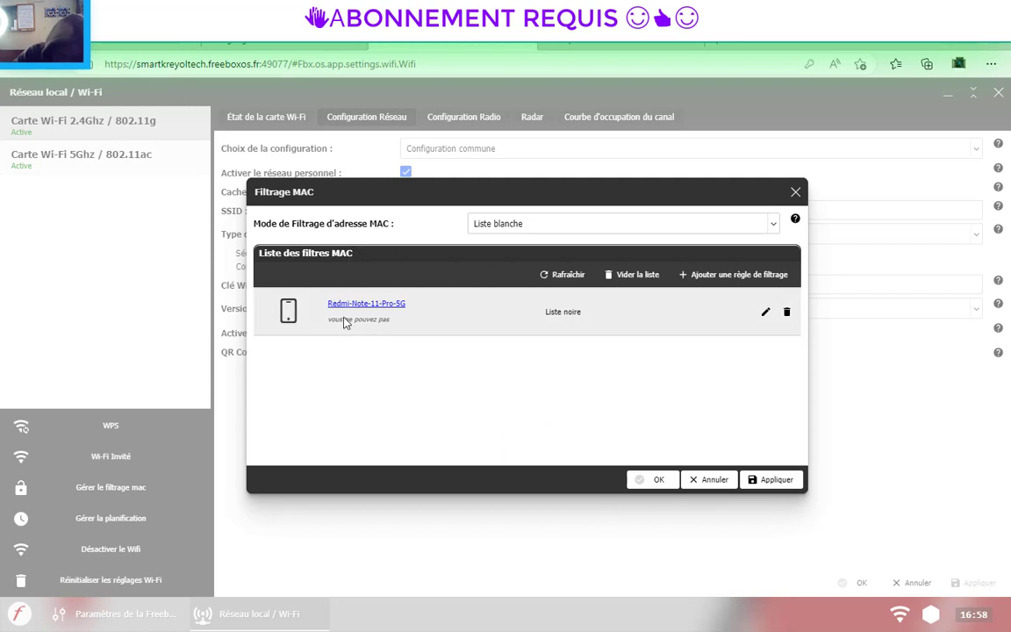
- Keep Mode de Filtrage on Liste blanche, apply and confirm, then reopen MAC filtering
click(492, 223)
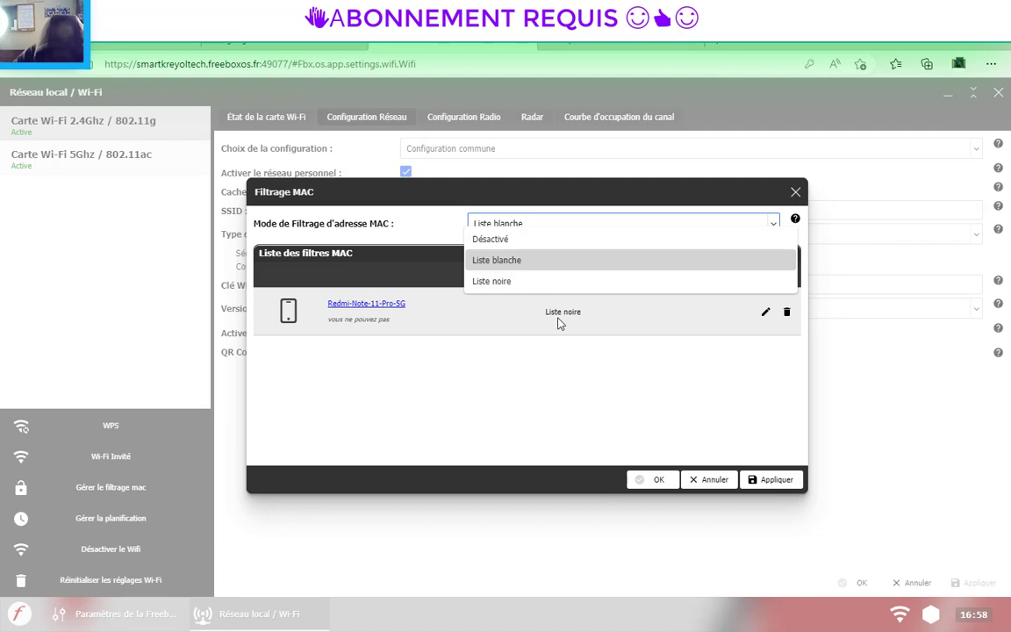
click(530, 368)
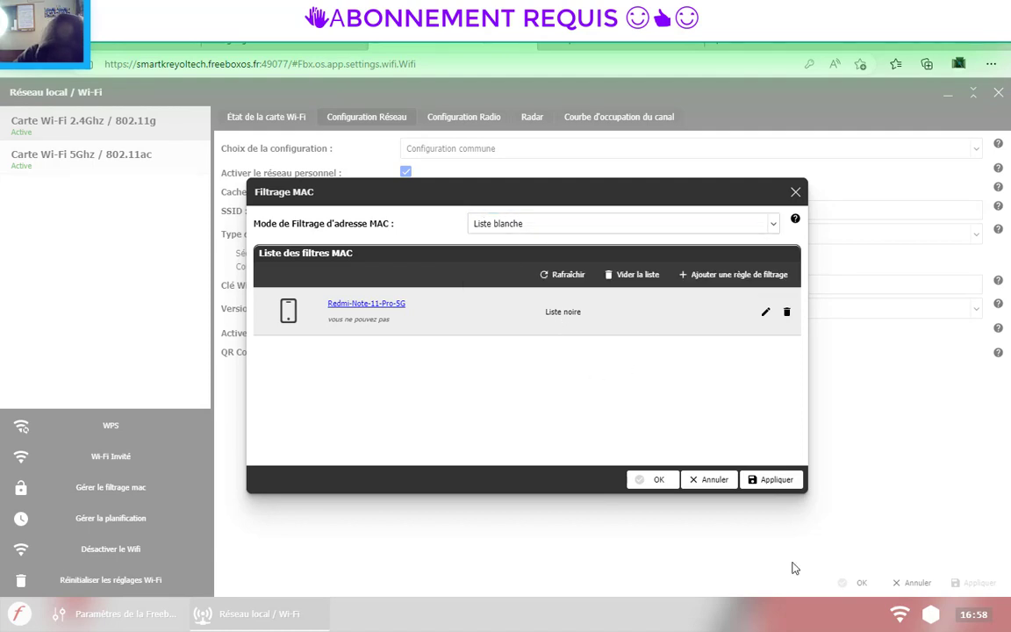
click(773, 481)
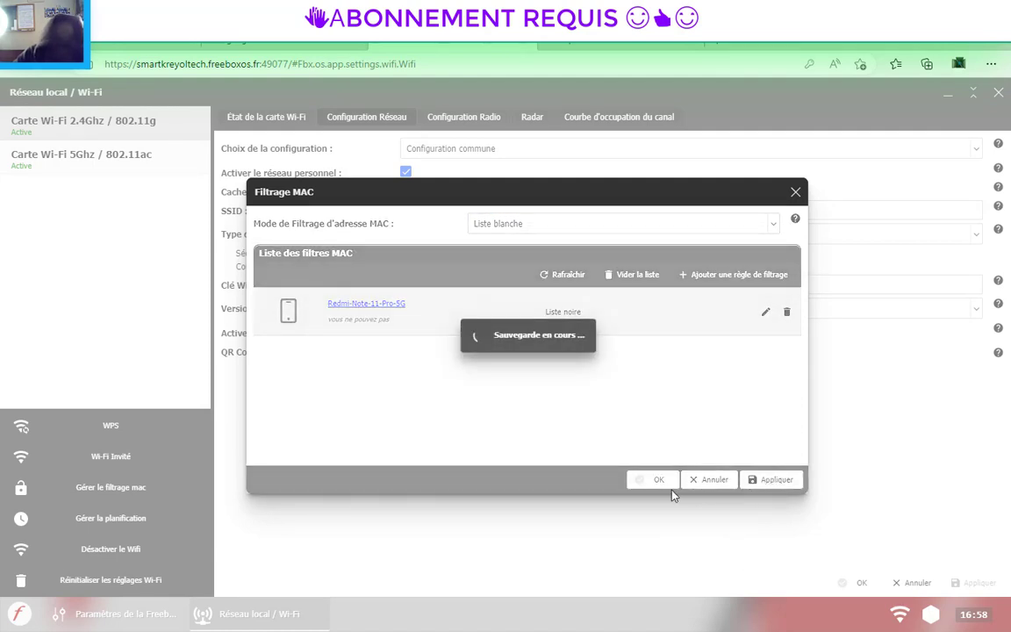
click(659, 481)
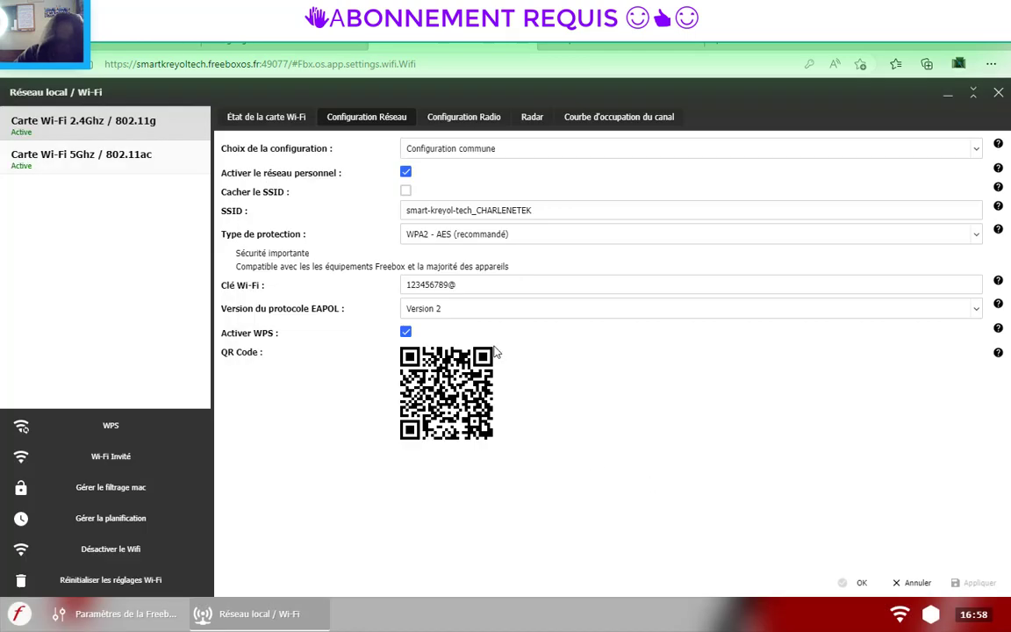
click(109, 488)
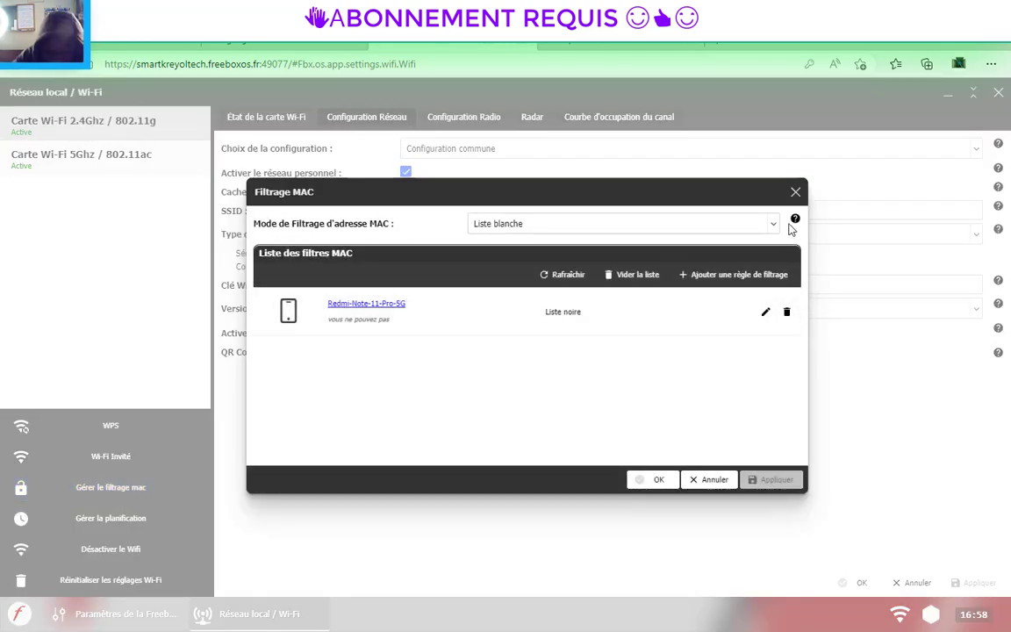
- Start a new filtering rule and browse the device address list without choosing one
click(712, 276)
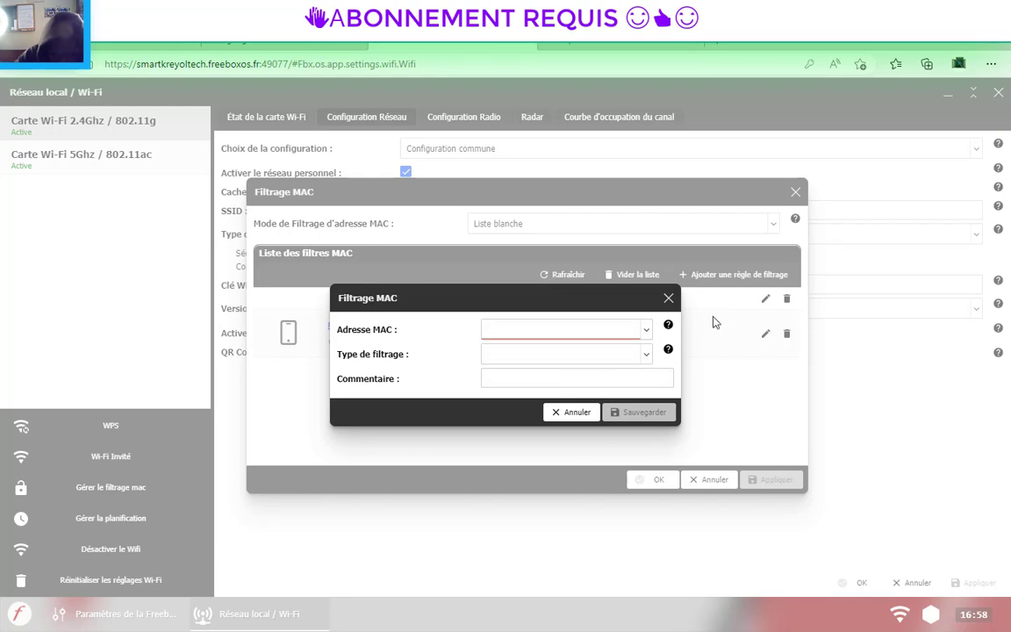
click(646, 334)
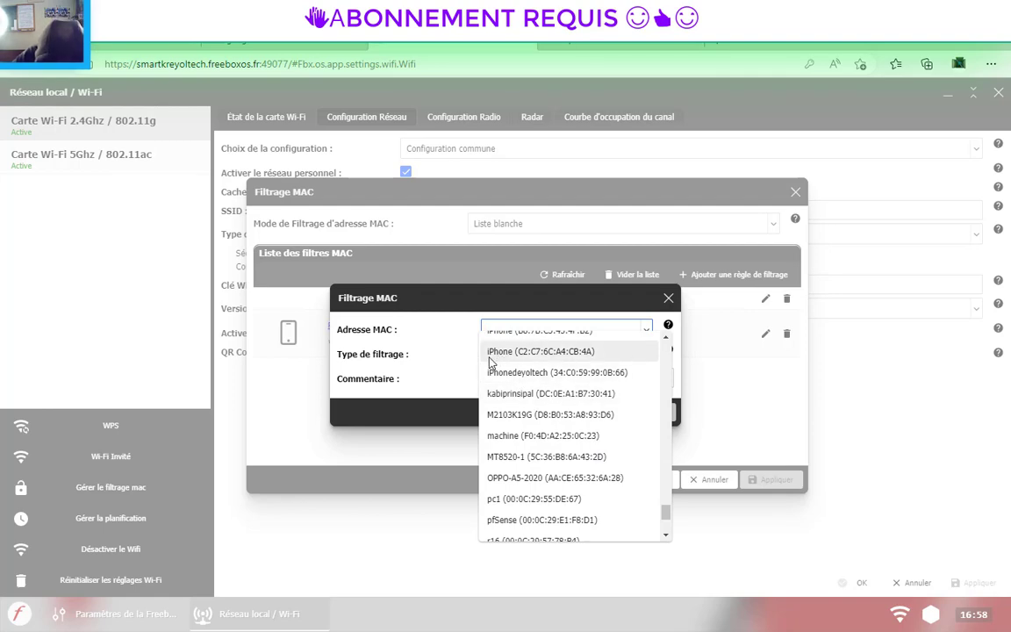
scroll(562, 413, down, 3)
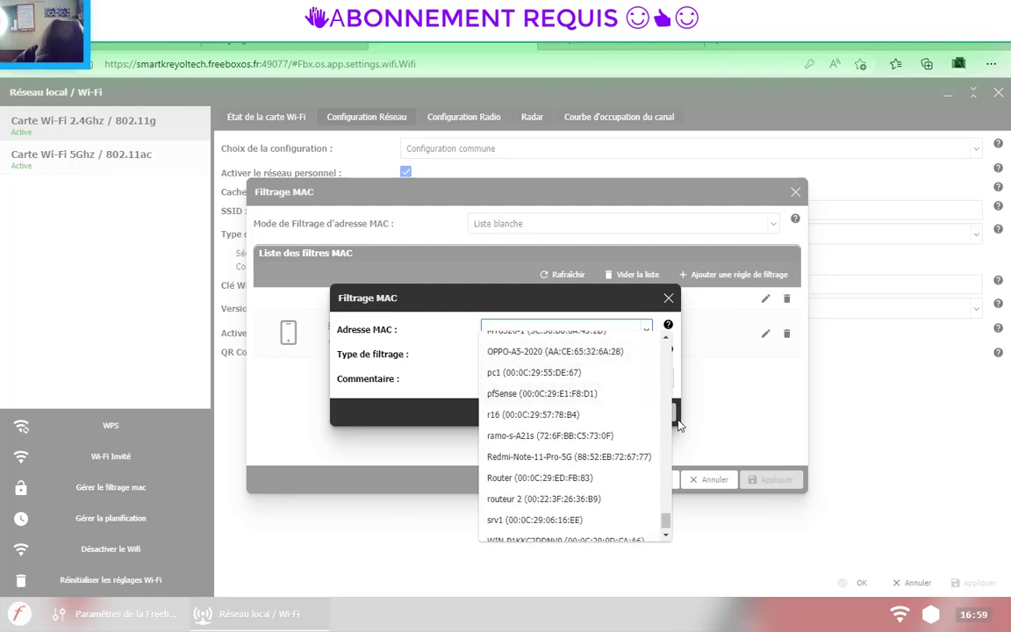
scroll(662, 512, up, 5)
drag(663, 511, 660, 345)
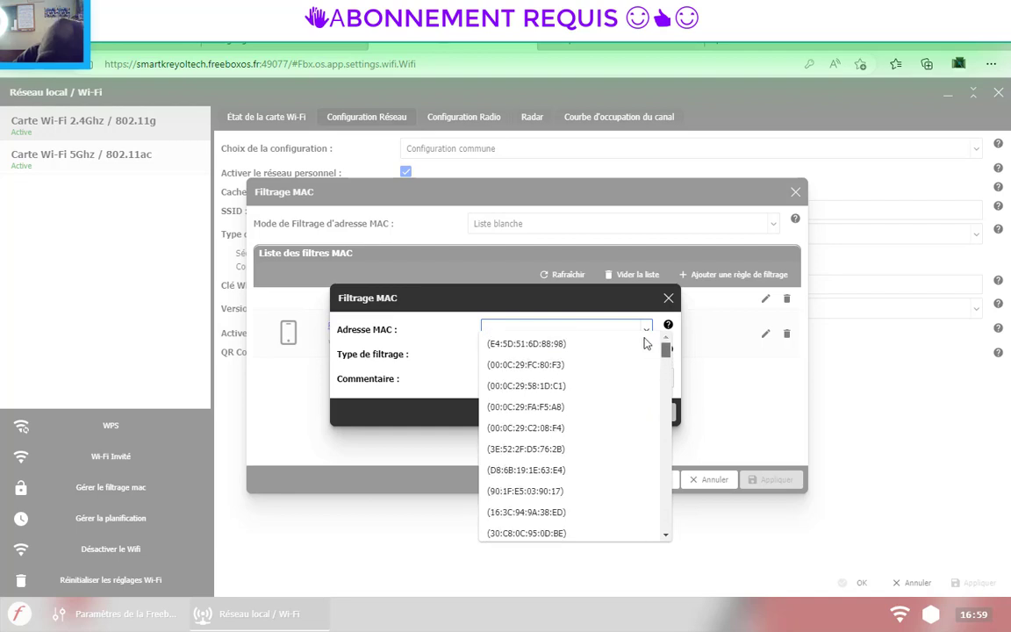
drag(654, 347, 649, 442)
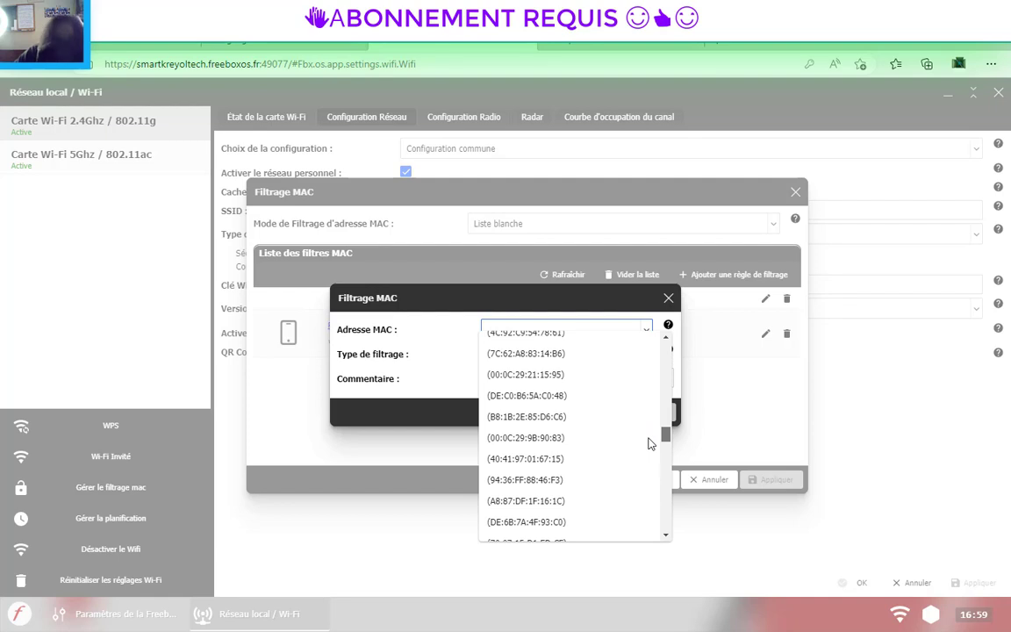
drag(664, 435, 640, 350)
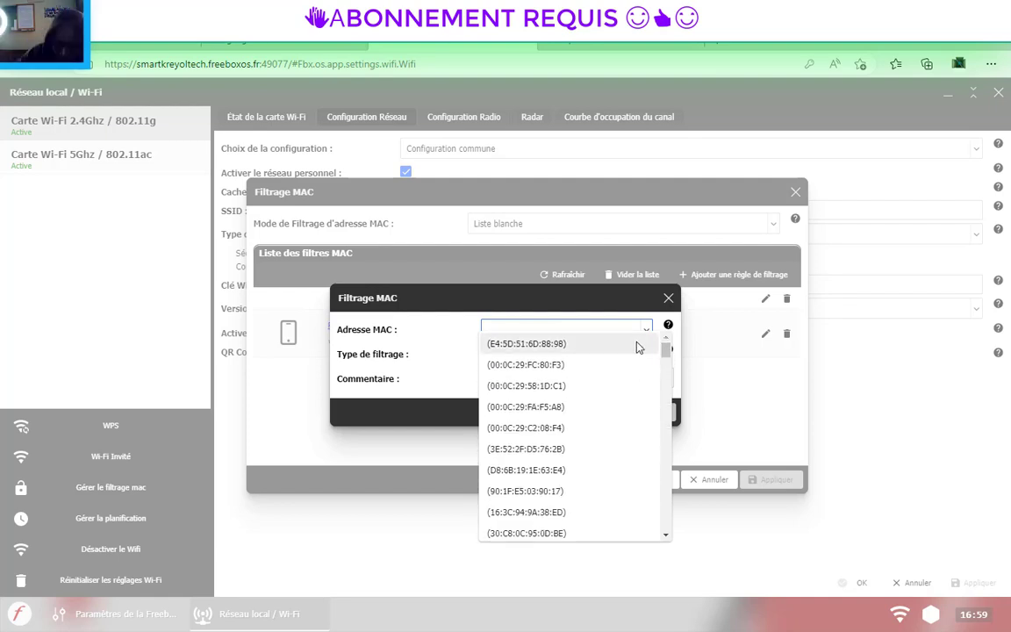
key(Escape)
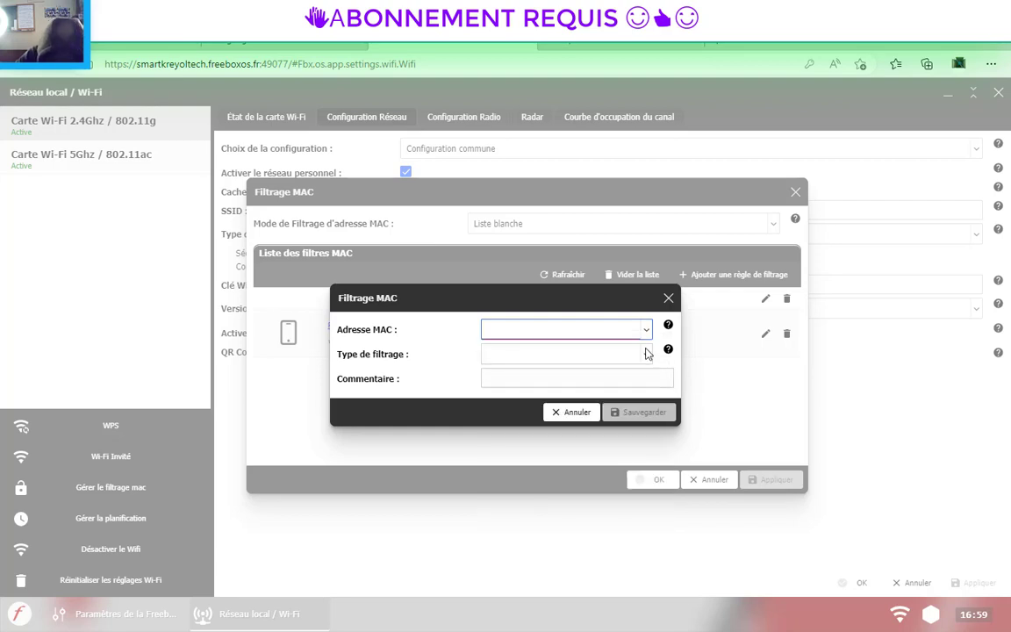
click(640, 329)
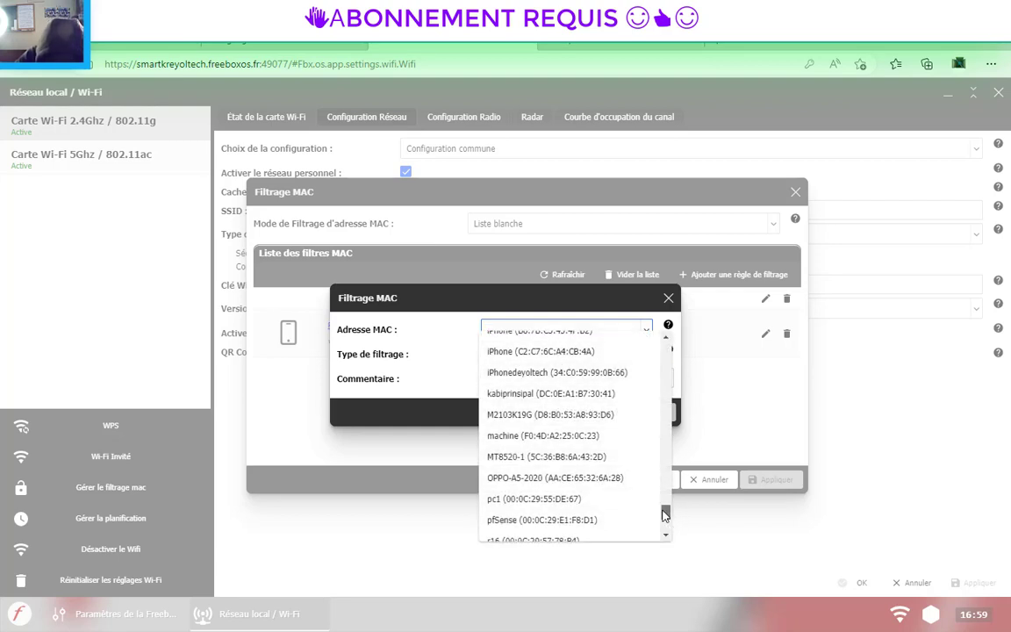
scroll(655, 536, down, 2)
scroll(654, 541, up, 1)
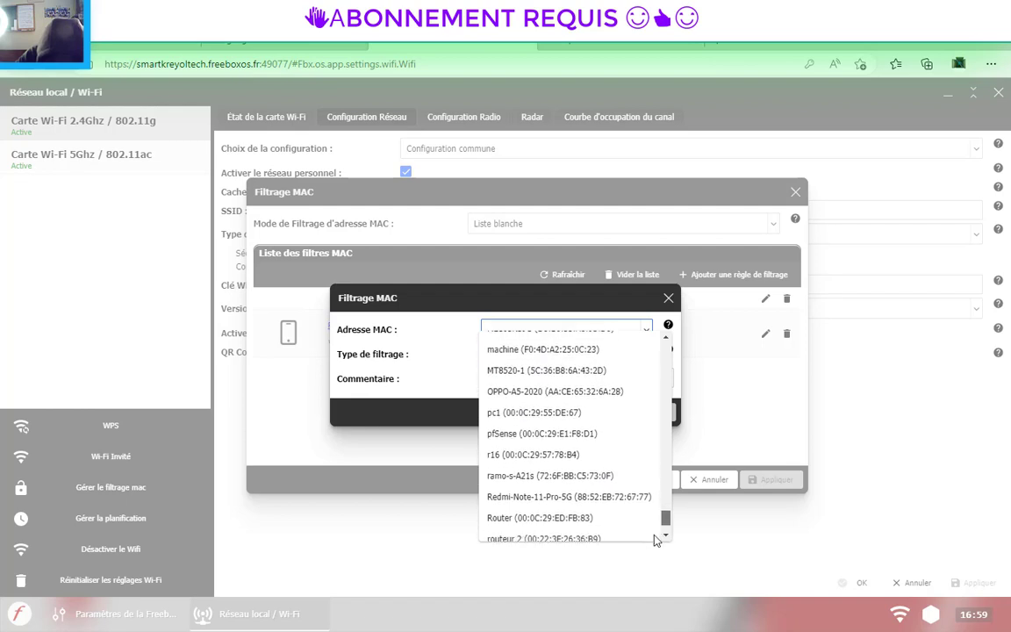
scroll(655, 544, down, 1)
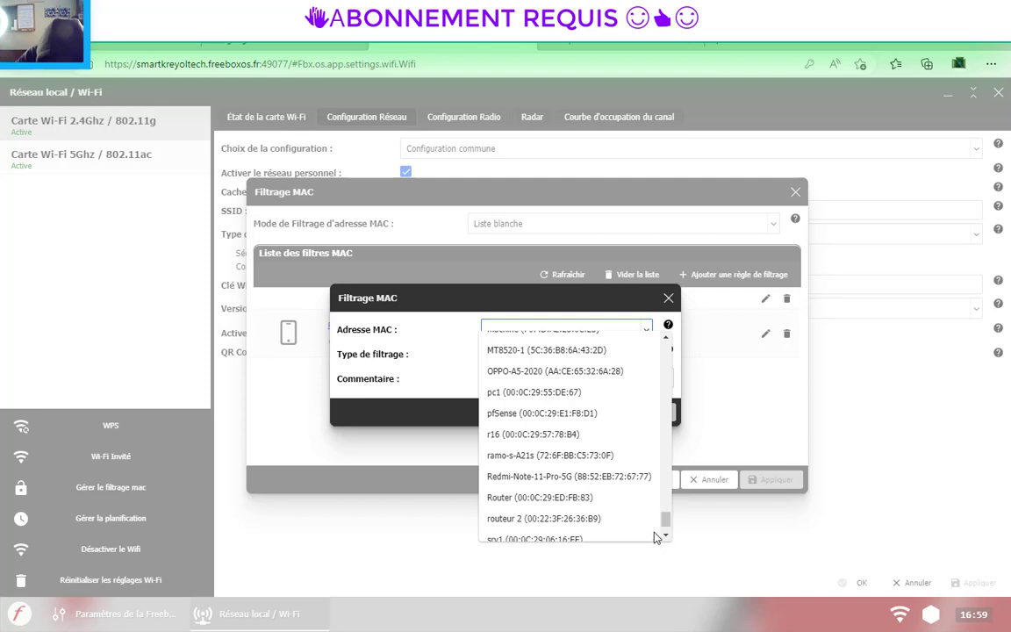
scroll(597, 470, down, 1)
click(615, 425)
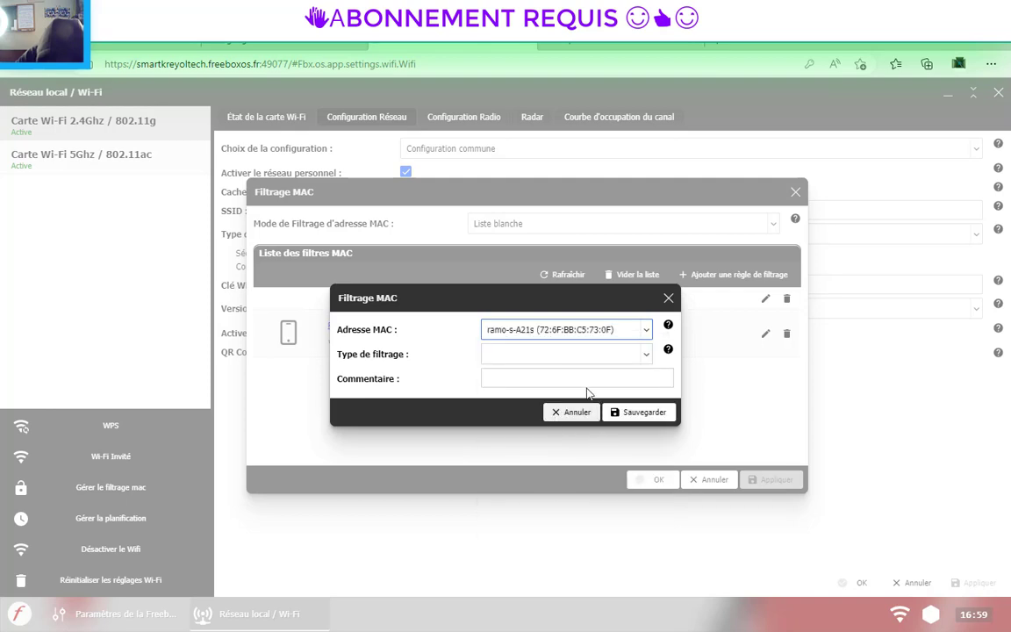
- Make the ramo-s-A21s rule Liste noire, add a personalised comment, and save it
click(646, 354)
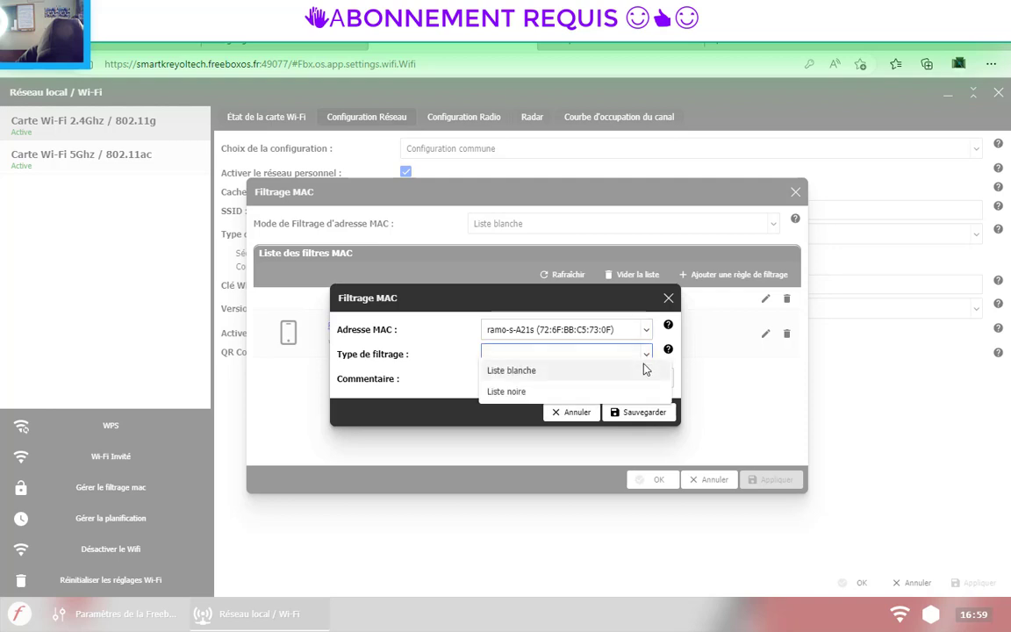
click(509, 392)
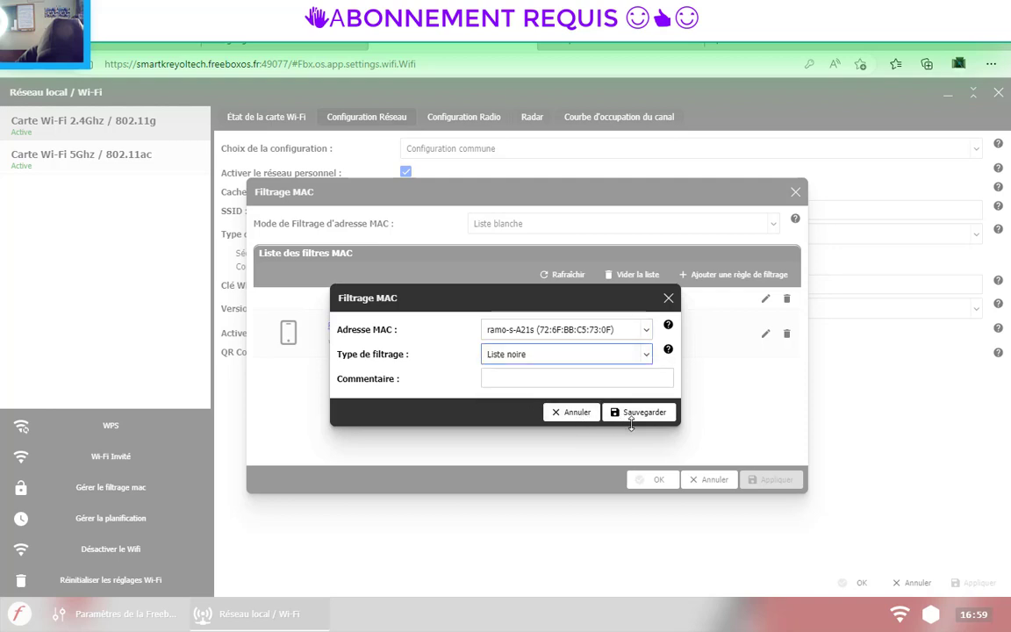
click(546, 378)
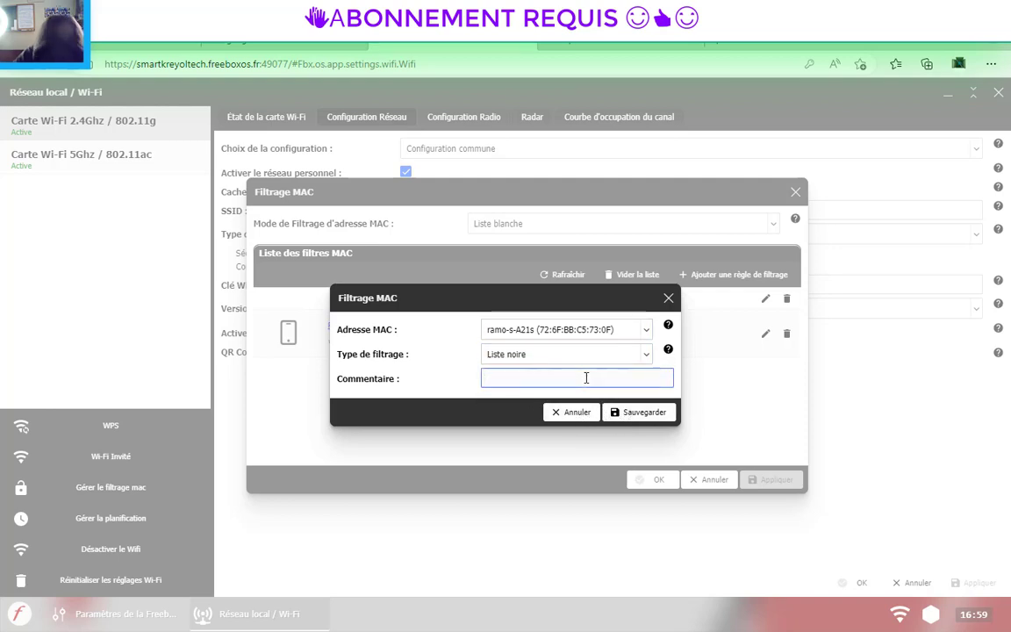
text(v)
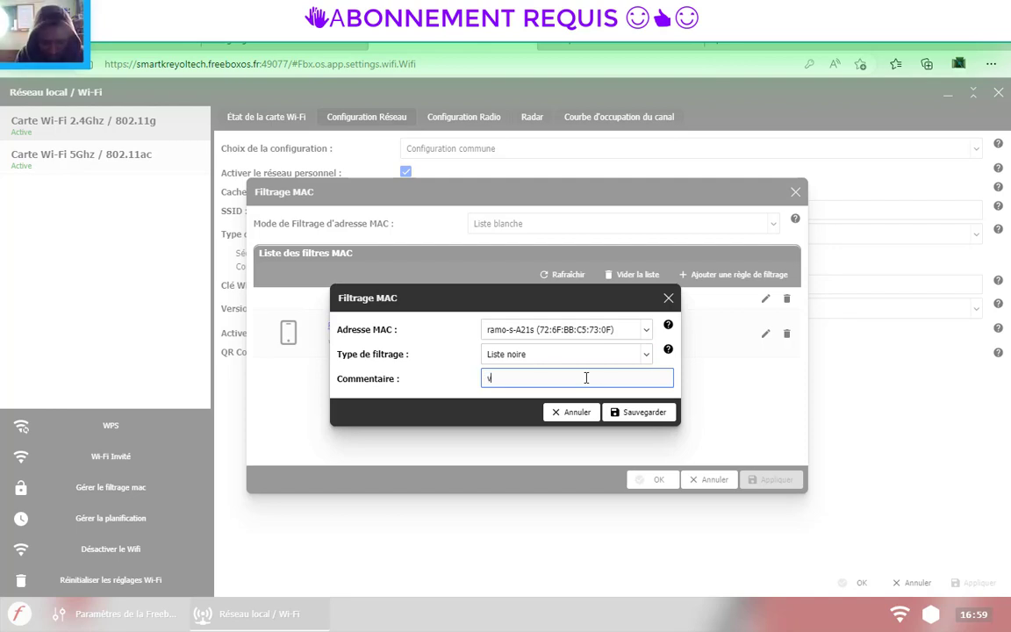
text(ous ne pouvez pas charlenetek)
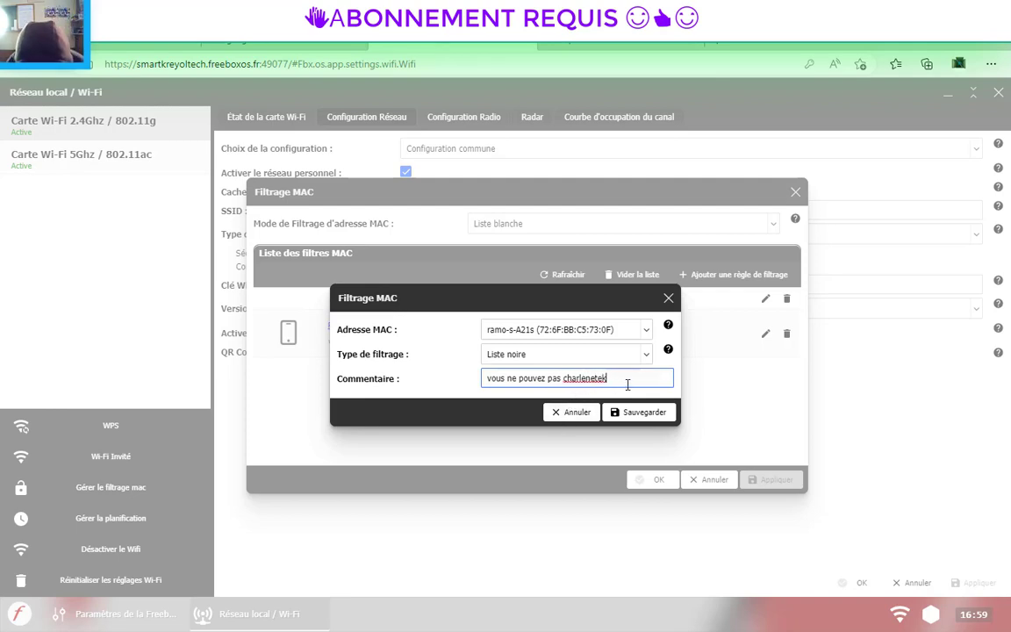
key(BackSpace)
key(BackSpace)
key(BackSpace)
key(BackSpace)
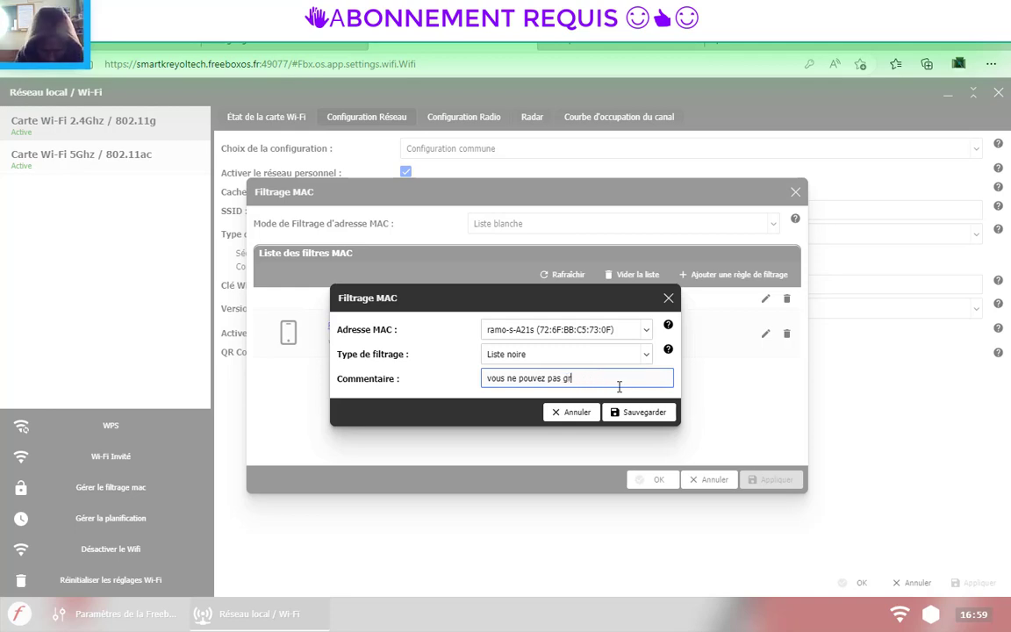
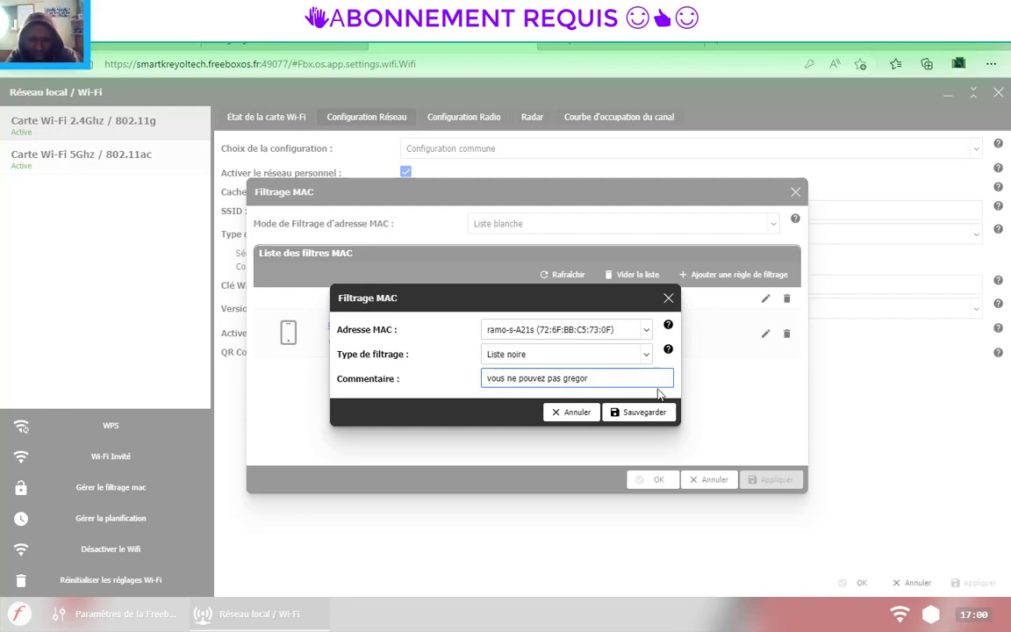
text(y)
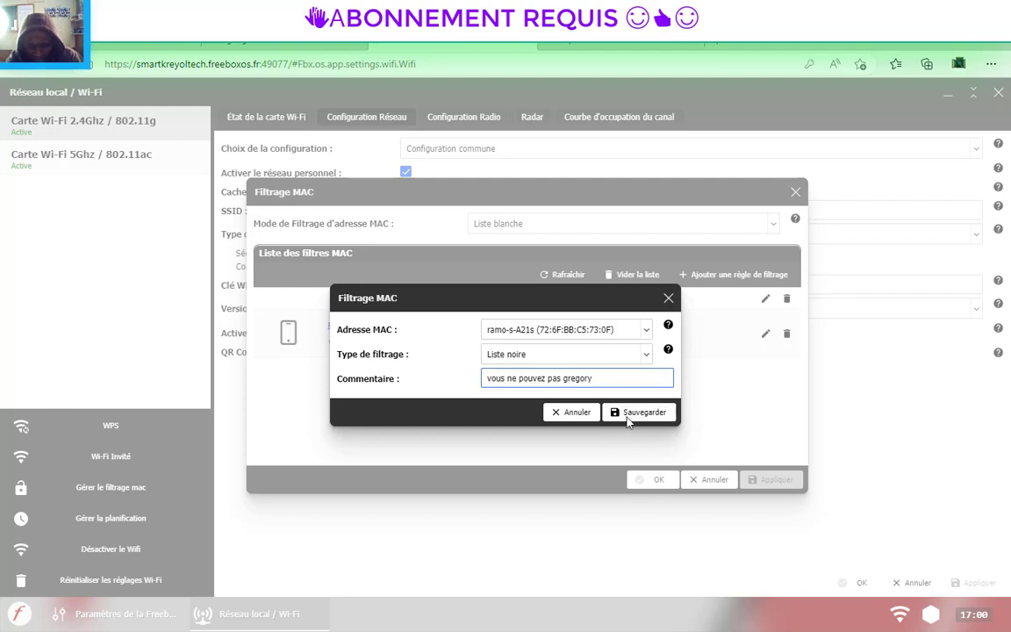
click(644, 411)
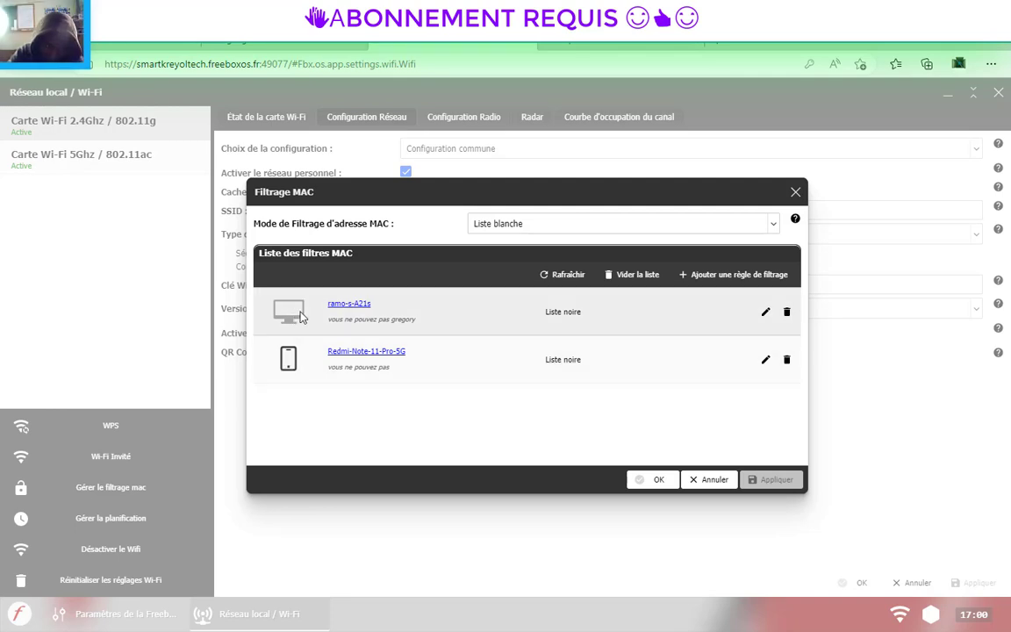
click(712, 279)
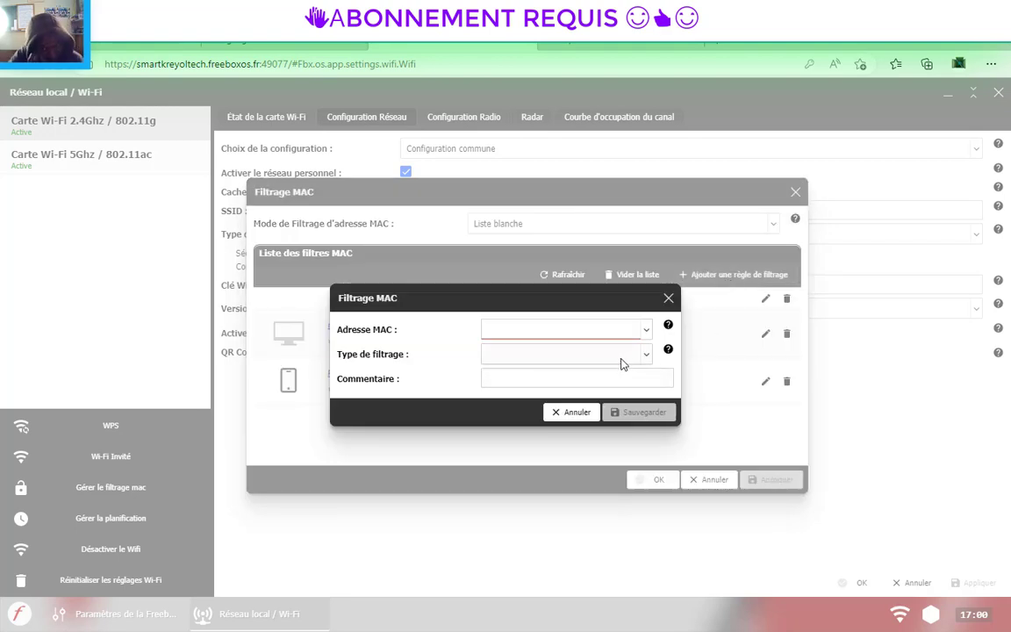
click(646, 330)
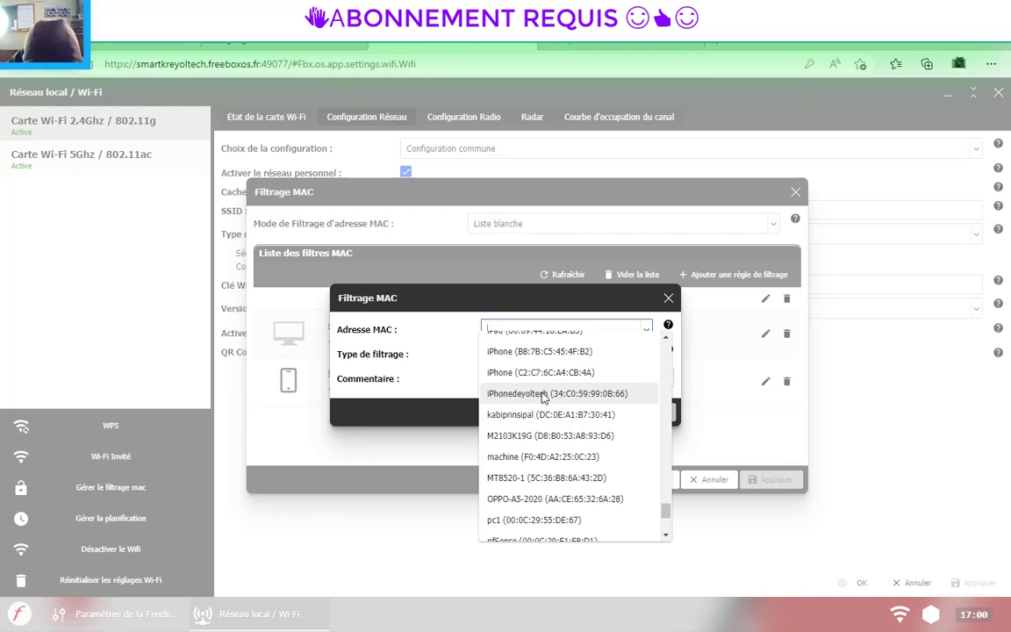
click(546, 351)
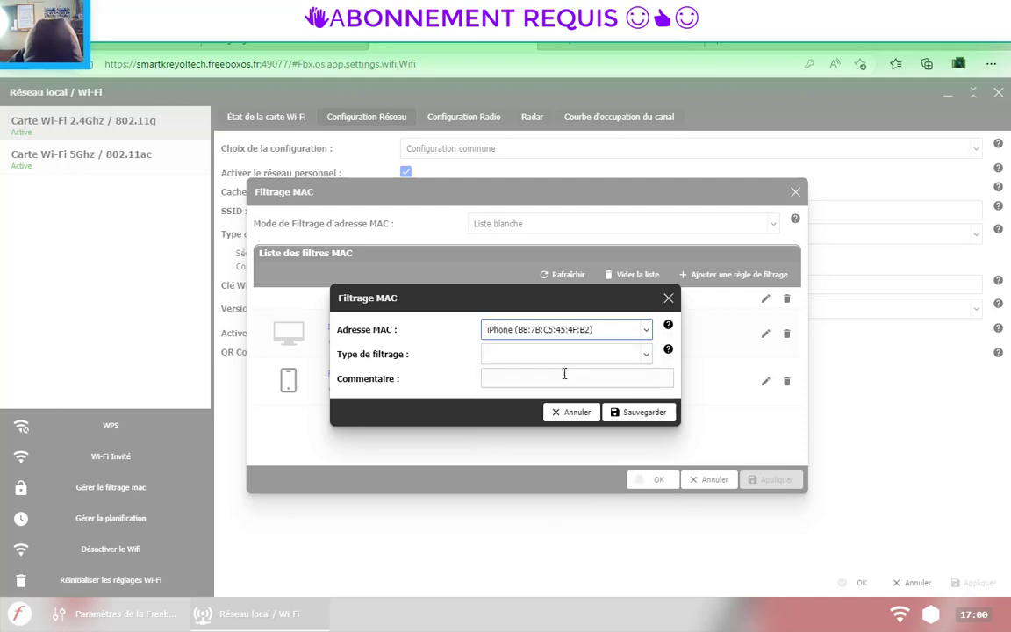
click(646, 357)
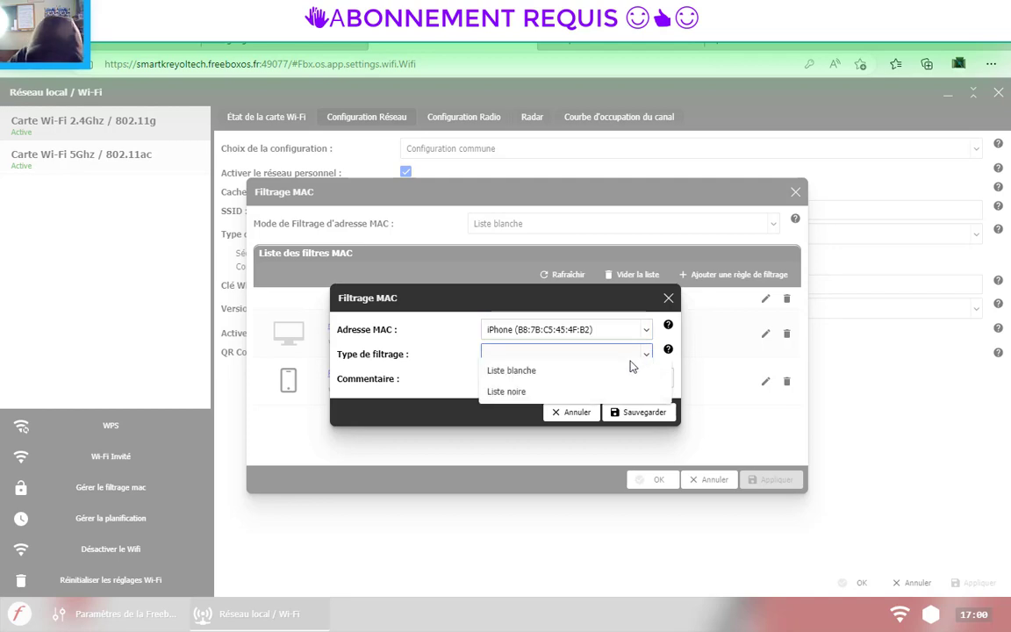
click(517, 392)
click(559, 380)
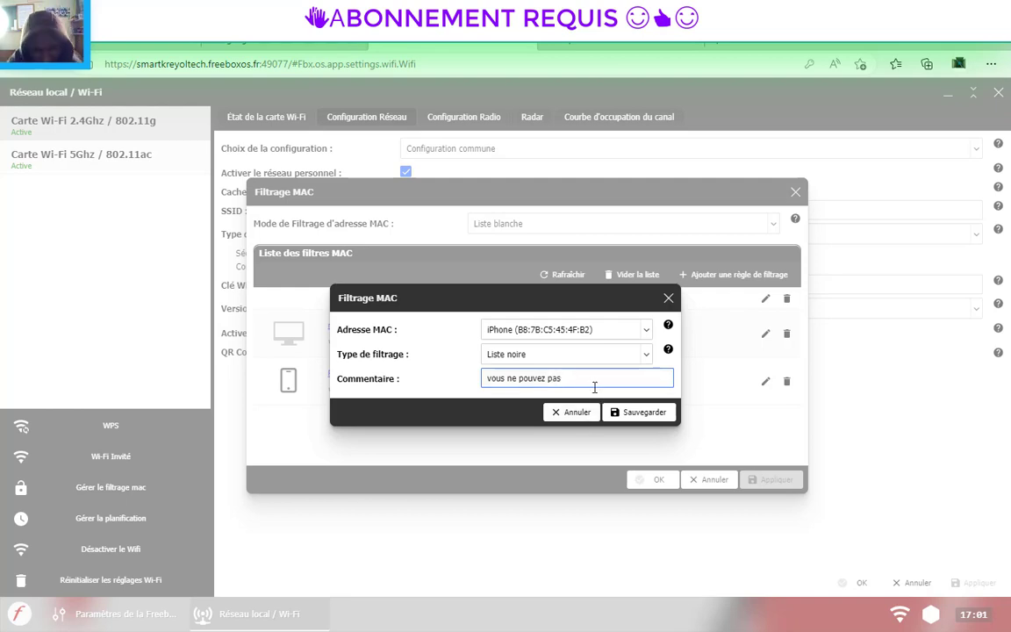
click(645, 413)
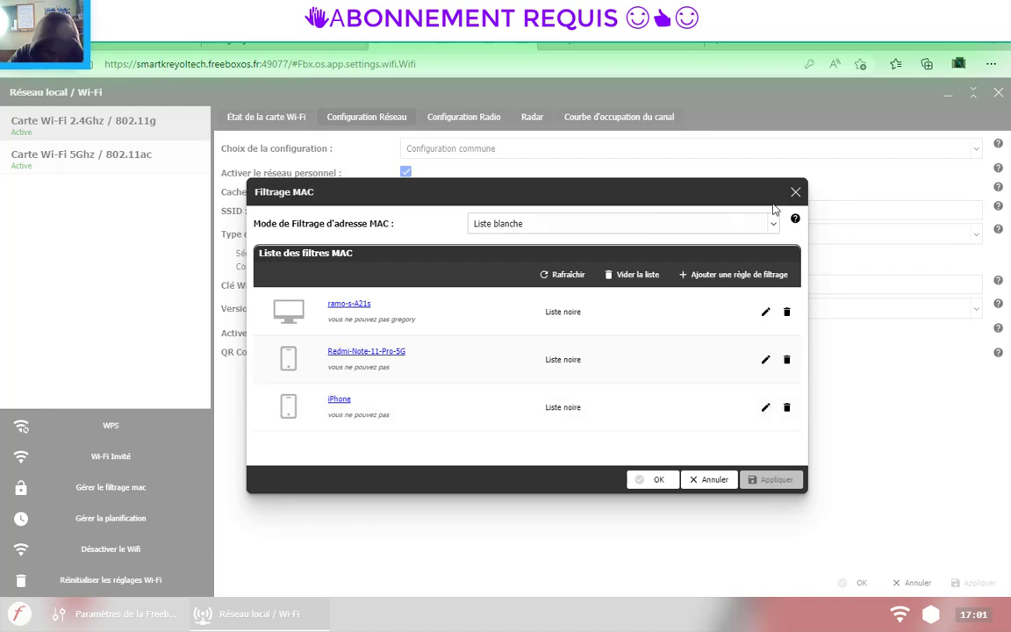
- Add a Liste noire rule for Galaxy-A10 commented 'vous ne pouvez pas !' and review the list
click(718, 275)
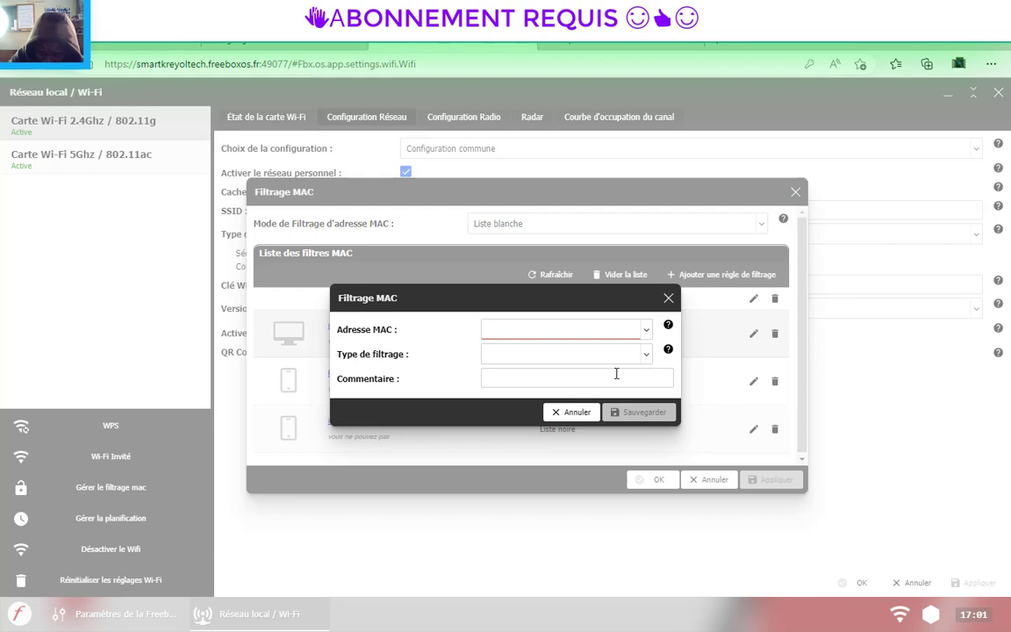
click(646, 330)
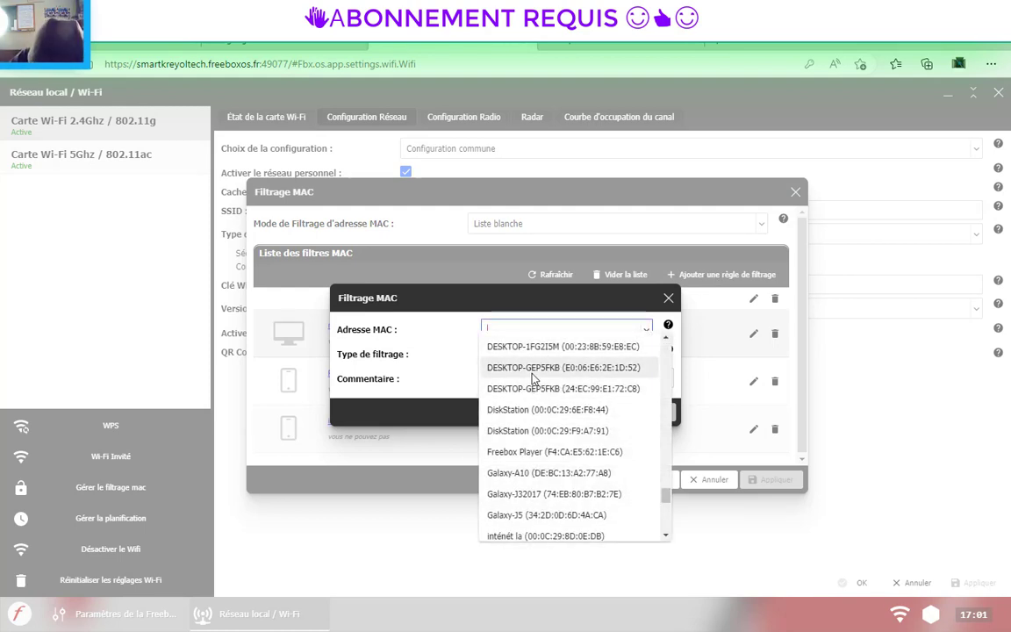
click(516, 474)
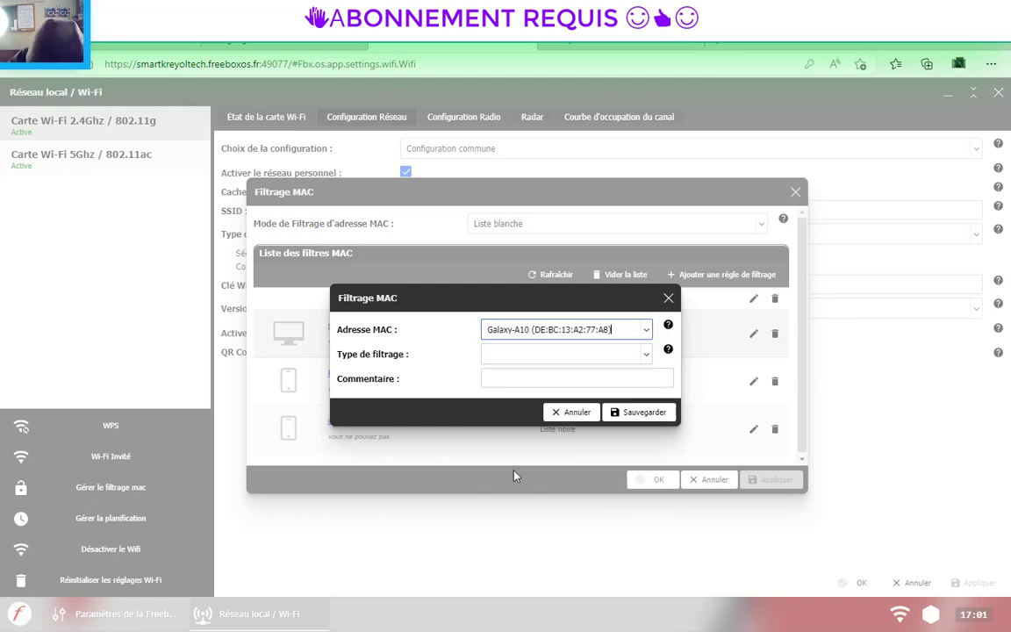
click(640, 353)
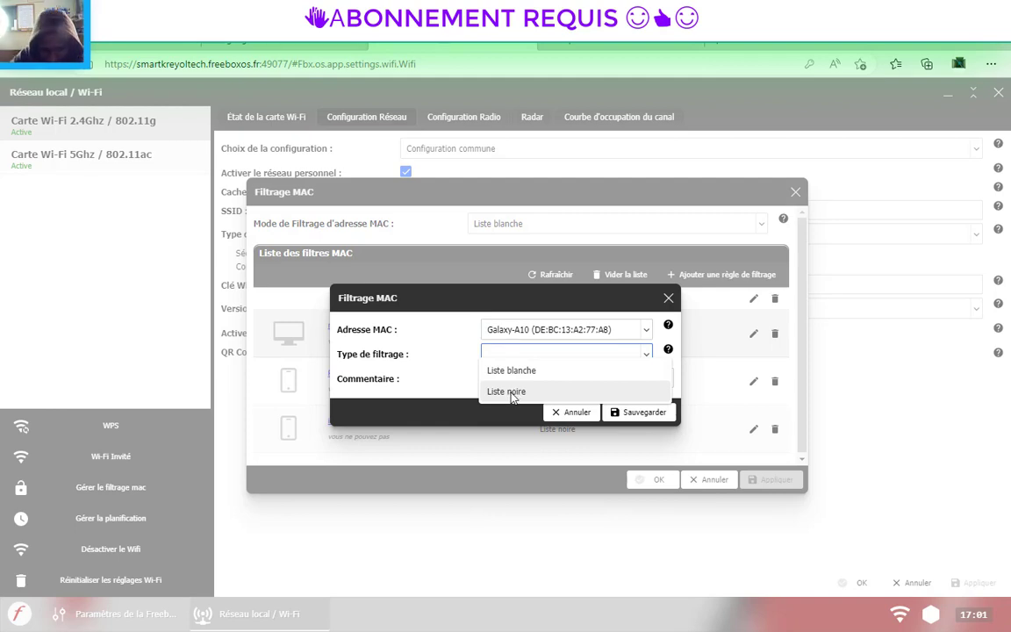
click(514, 392)
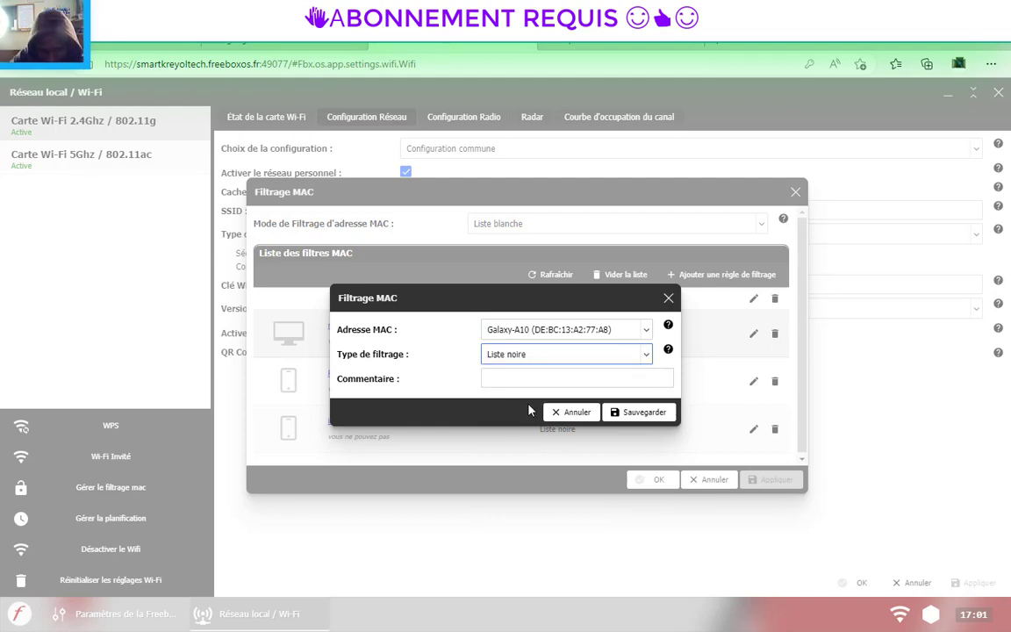
click(618, 378)
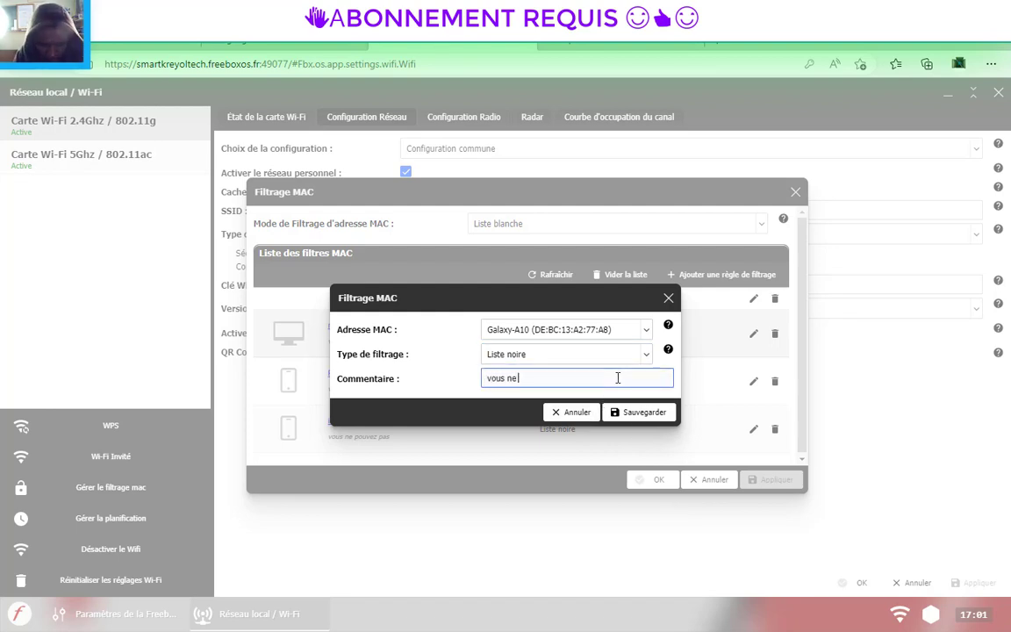
text(vous ne pouvez pas !)
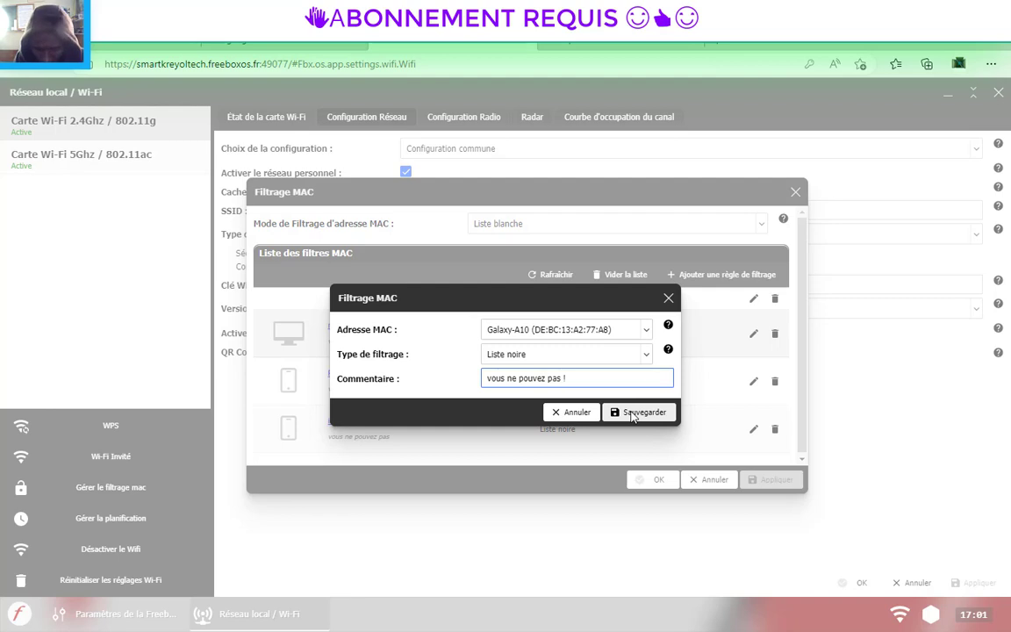
click(633, 412)
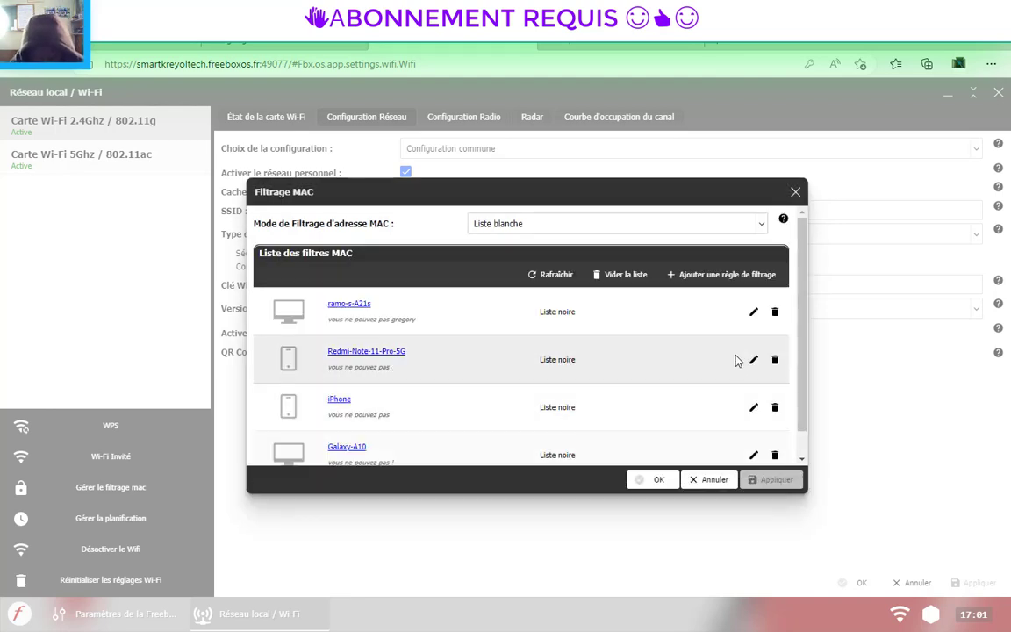
scroll(739, 386, down, 1)
scroll(685, 423, up, 1)
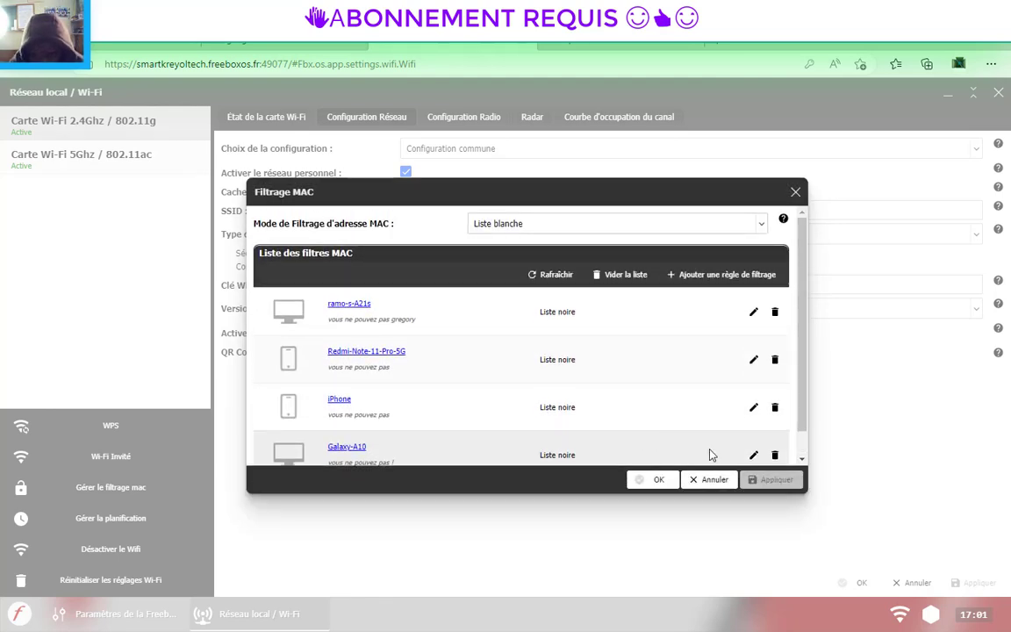
scroll(621, 399, down, 1)
scroll(316, 411, up, 1)
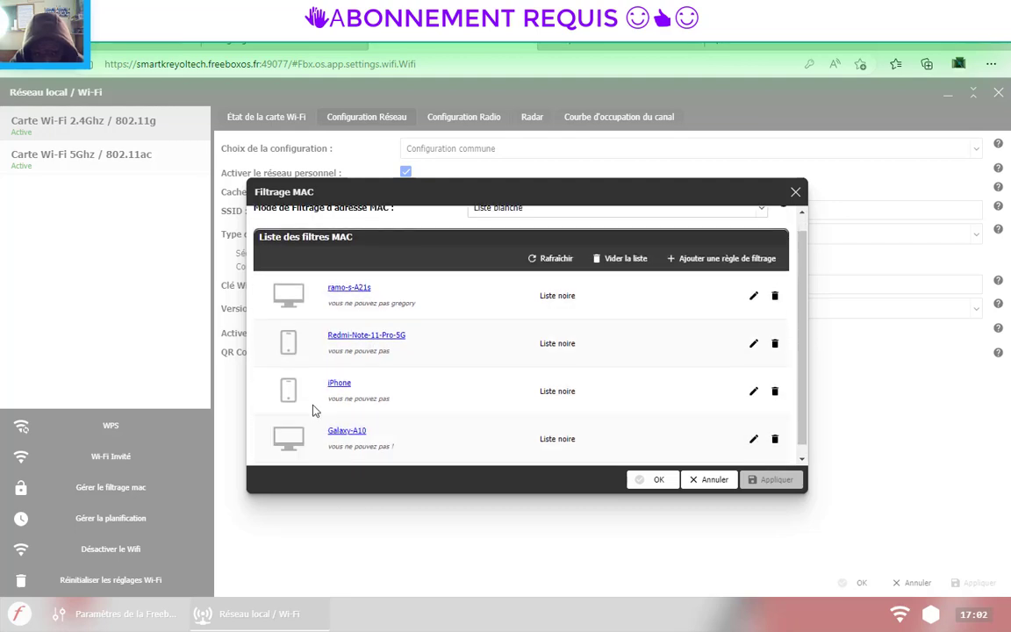
scroll(471, 249, down, 1)
scroll(605, 299, up, 1)
scroll(719, 279, down, 1)
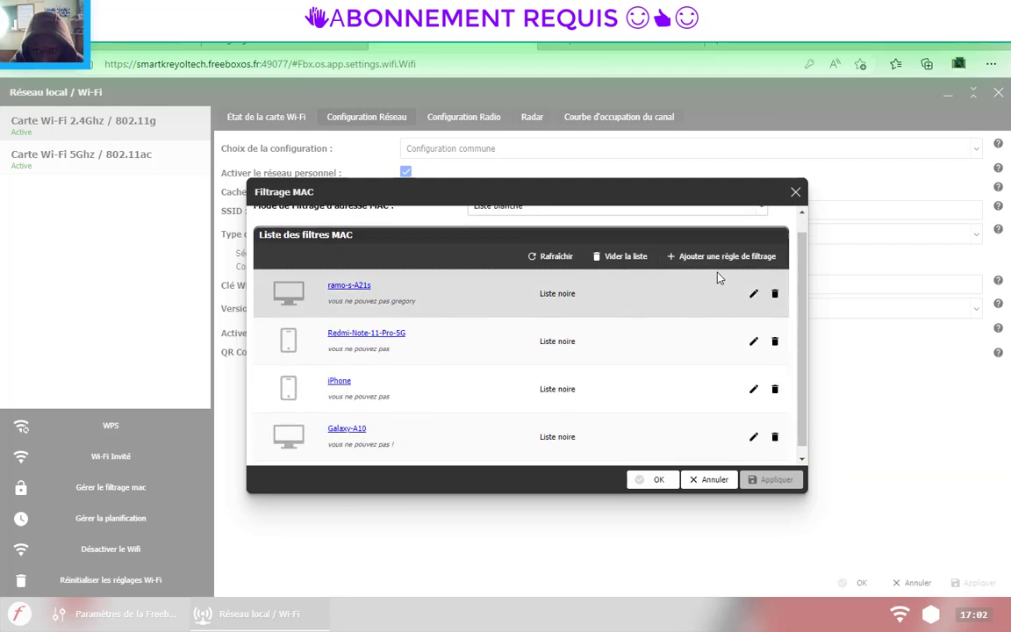
scroll(718, 276, up, 1)
click(718, 274)
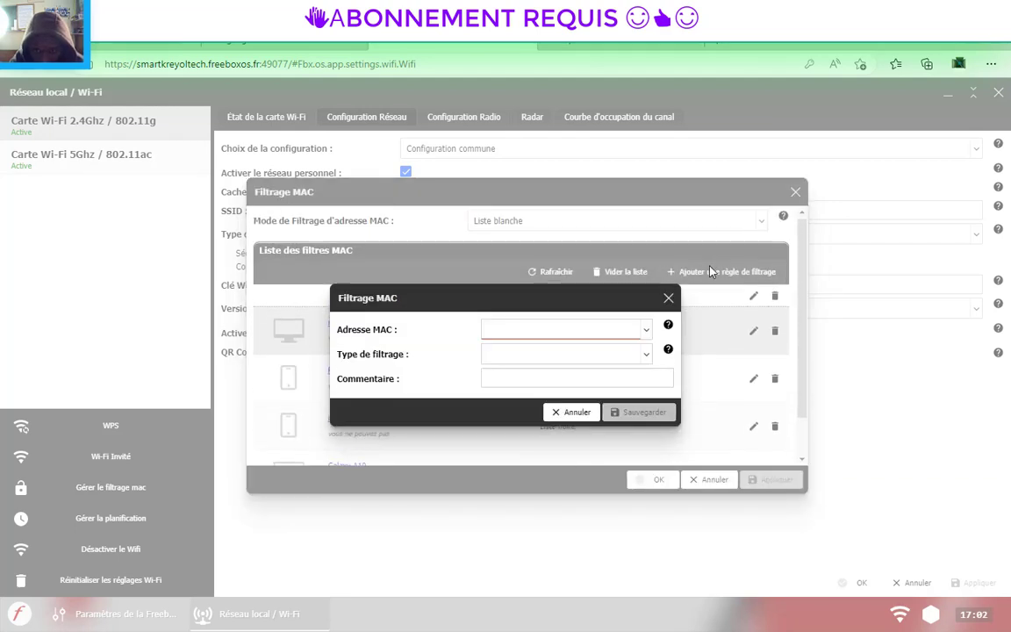
click(647, 331)
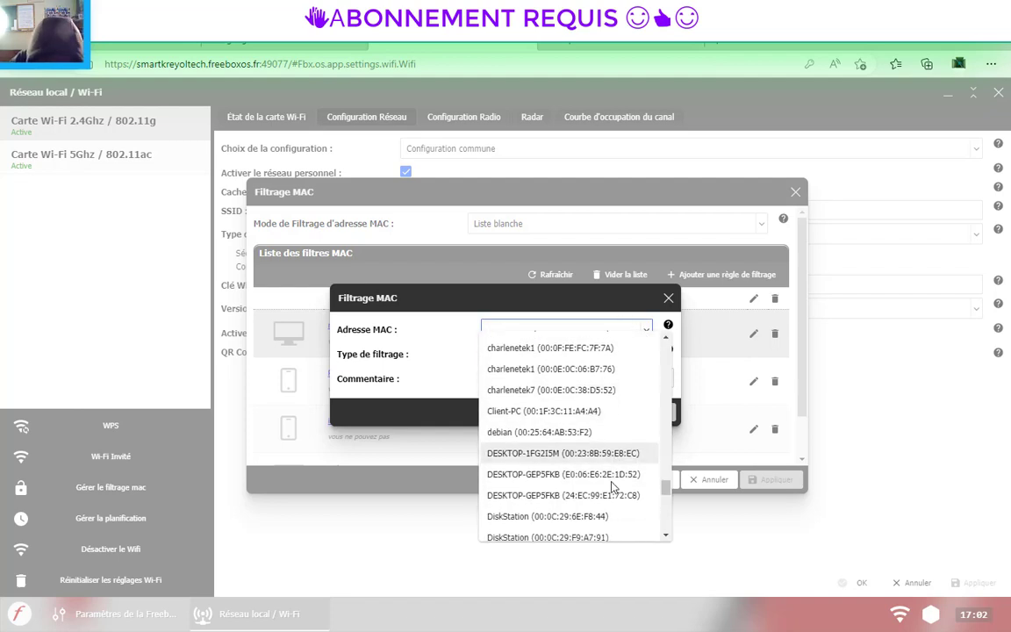
scroll(612, 485, up, 1)
scroll(666, 490, down, 5)
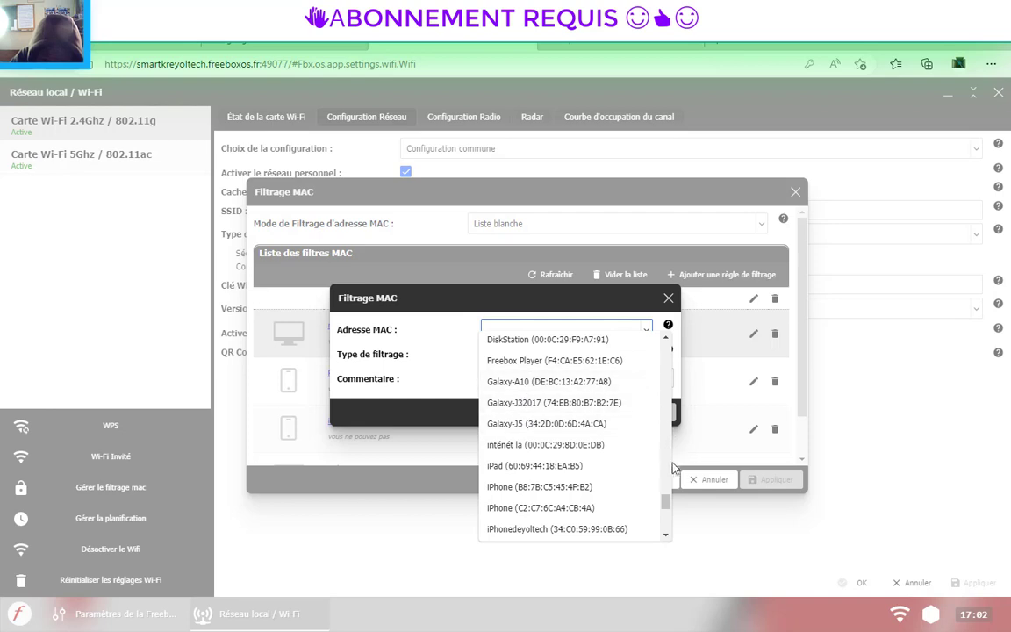
scroll(666, 490, up, 5)
scroll(665, 489, up, 1)
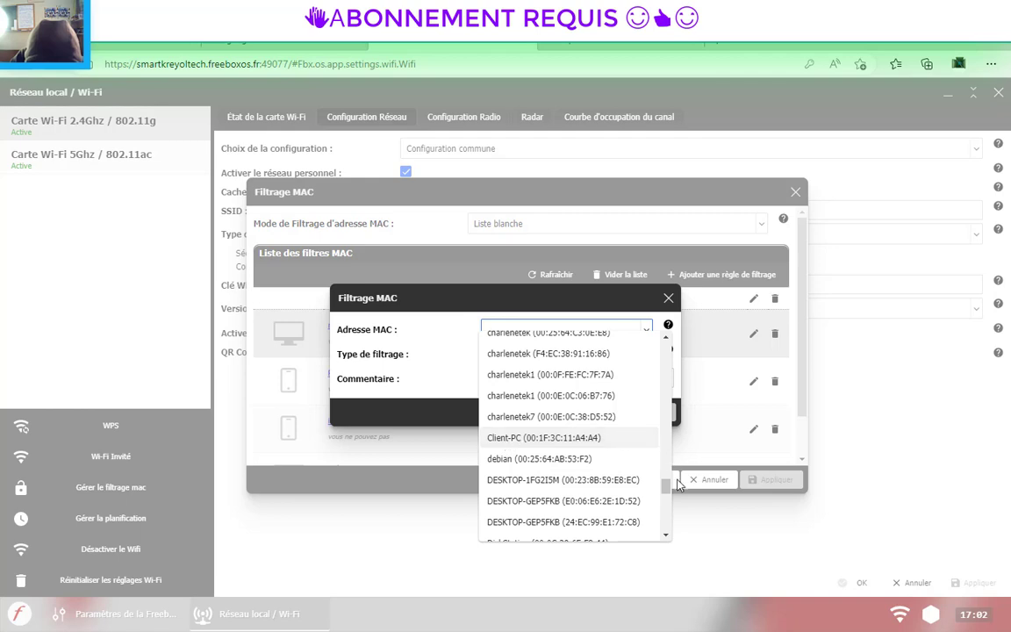
drag(667, 485, 668, 505)
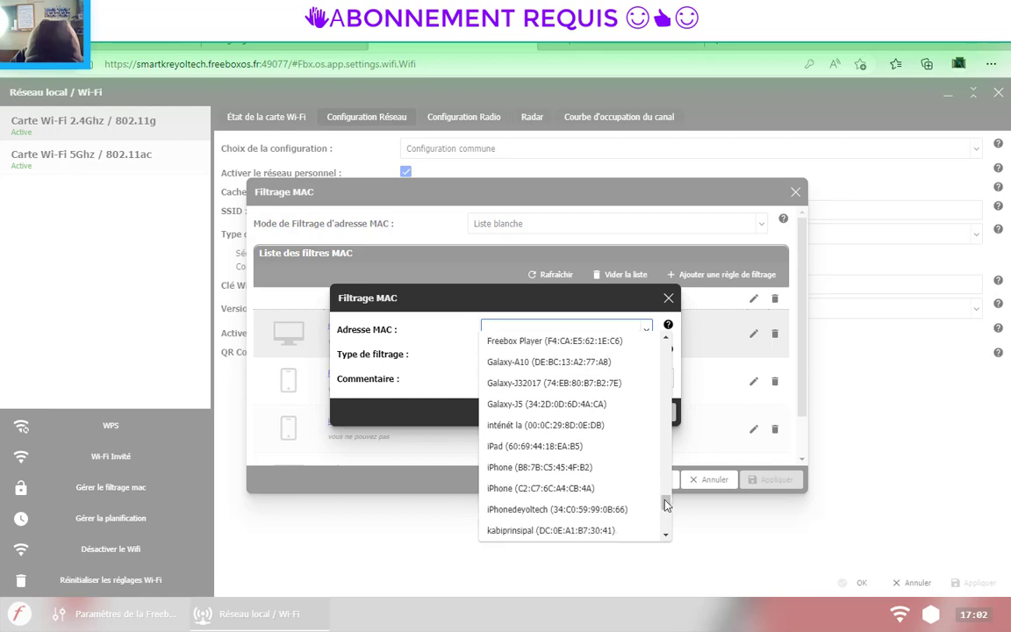
click(538, 456)
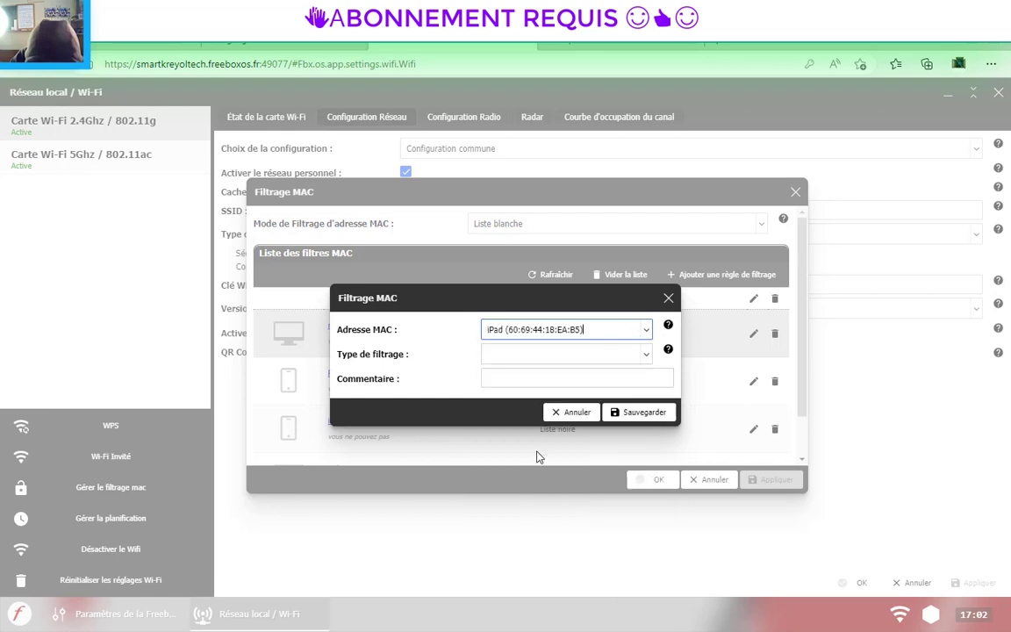
- Make the iPad rule Liste noire with comment 'vous ne pouvez pas' and save it
click(647, 356)
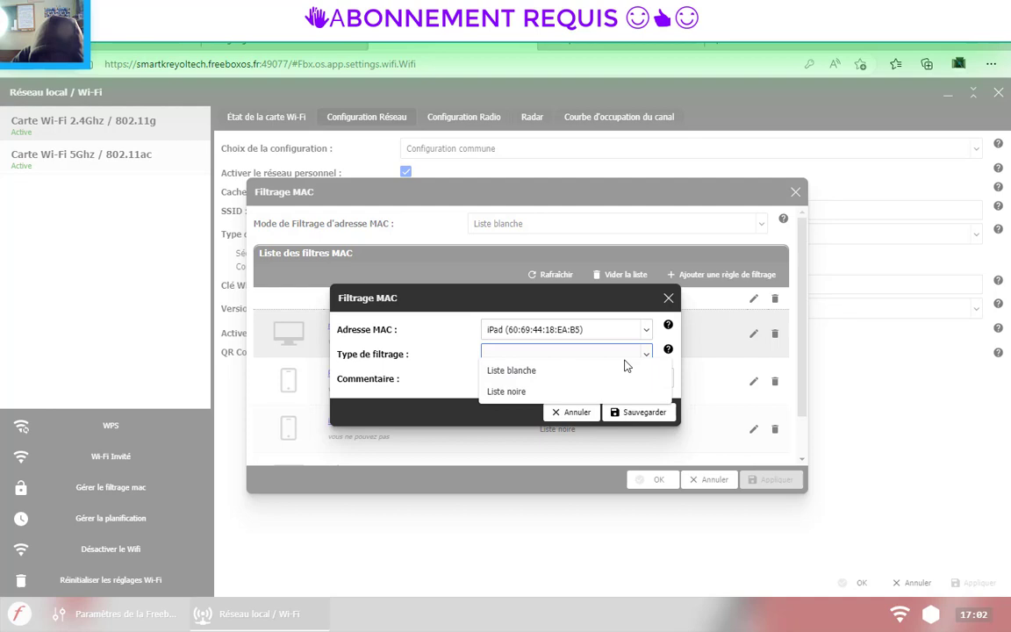
click(522, 393)
click(551, 380)
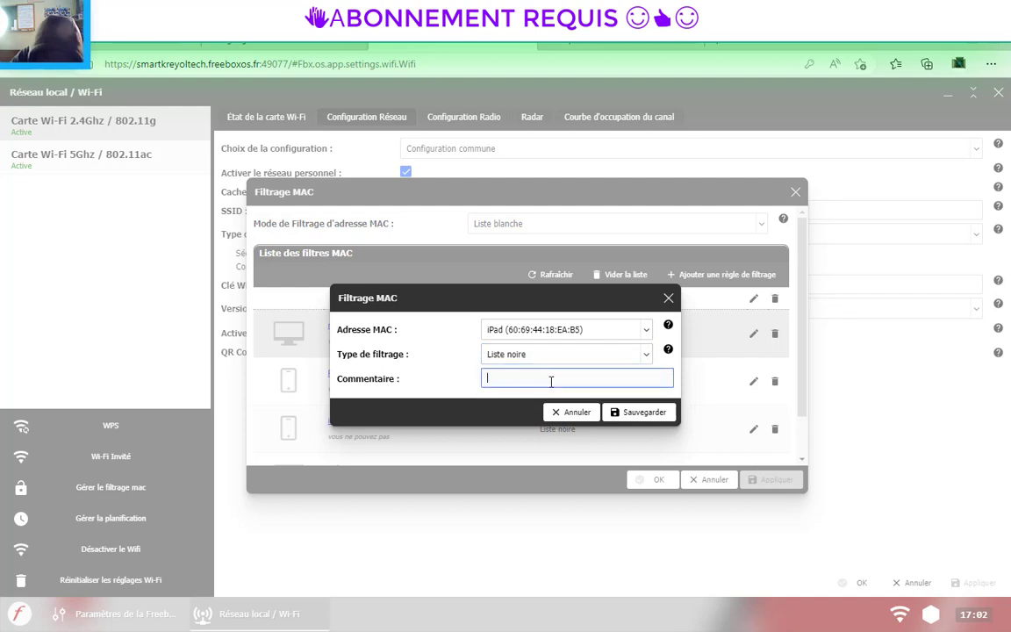
text(vous )
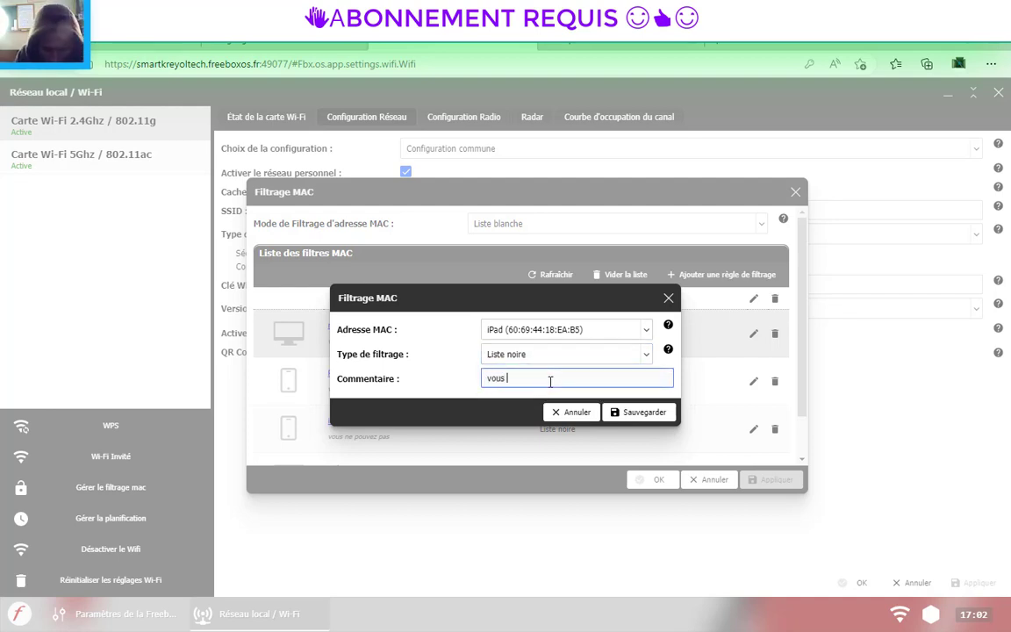
text(ne po)
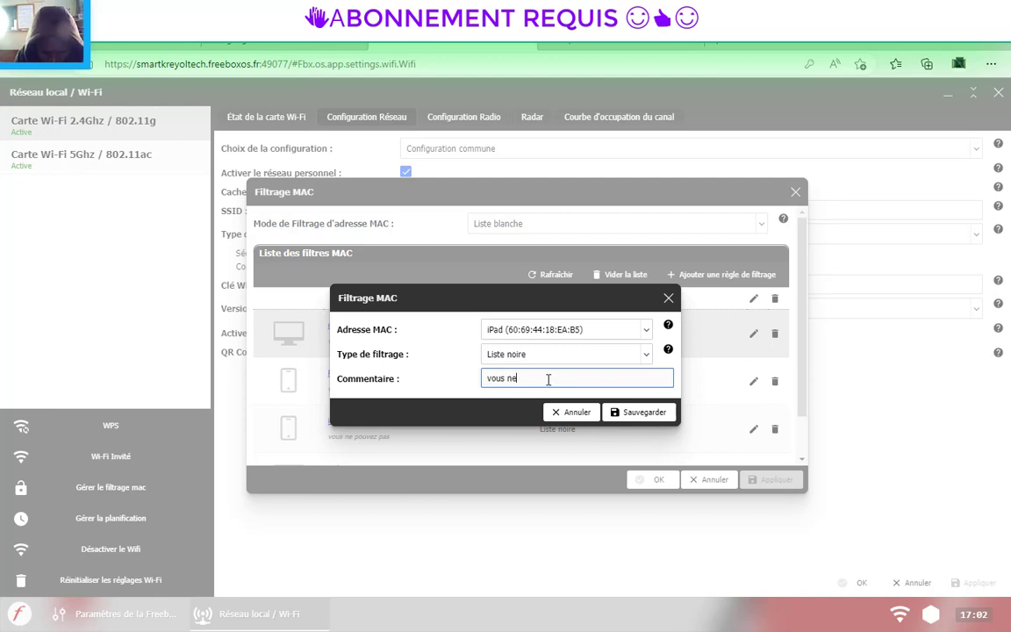
text(ez pas)
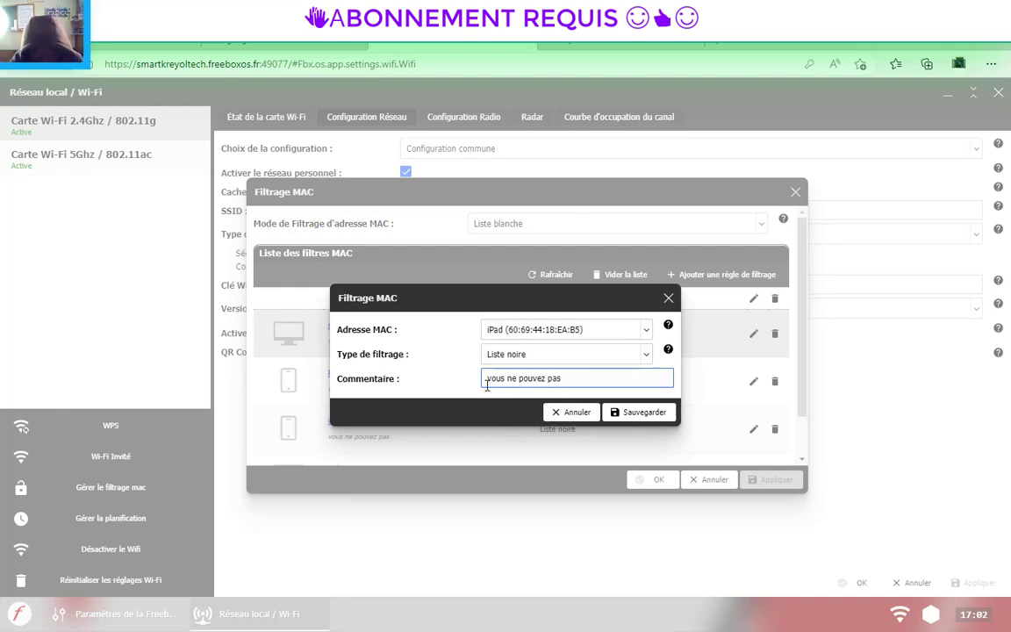
click(654, 418)
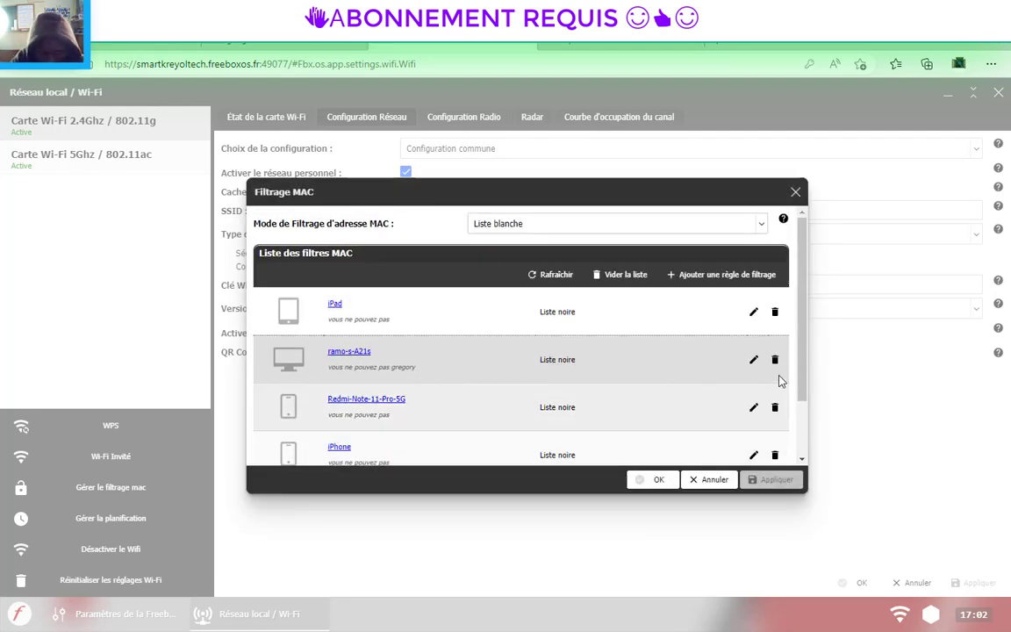
scroll(782, 380, down, 1)
- Start a new MAC filter rule and choose pc1 (00:0C:29:55:DE:67) as its device
click(687, 234)
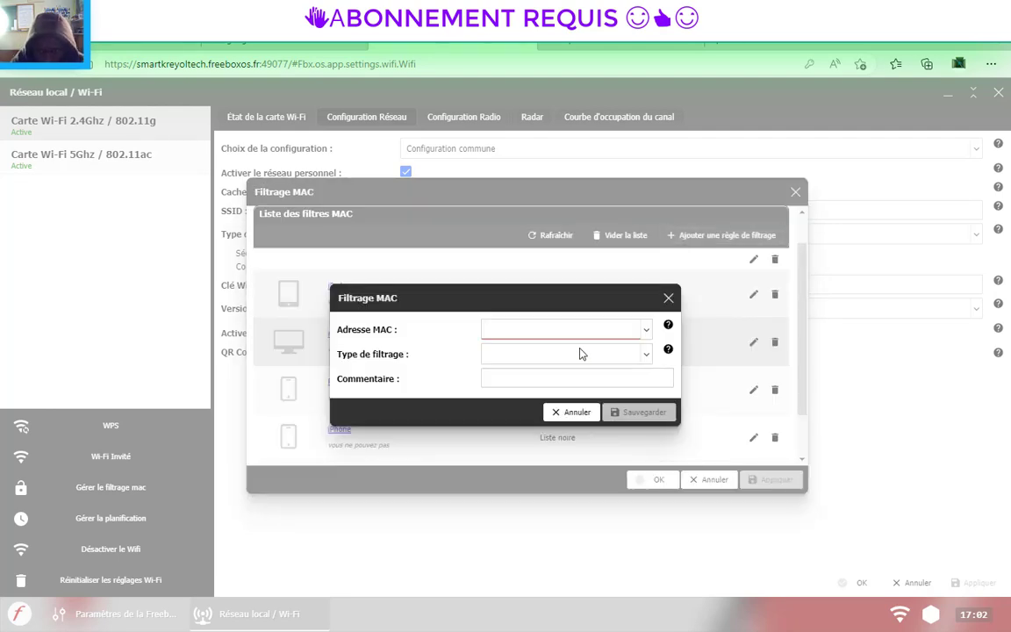
click(639, 326)
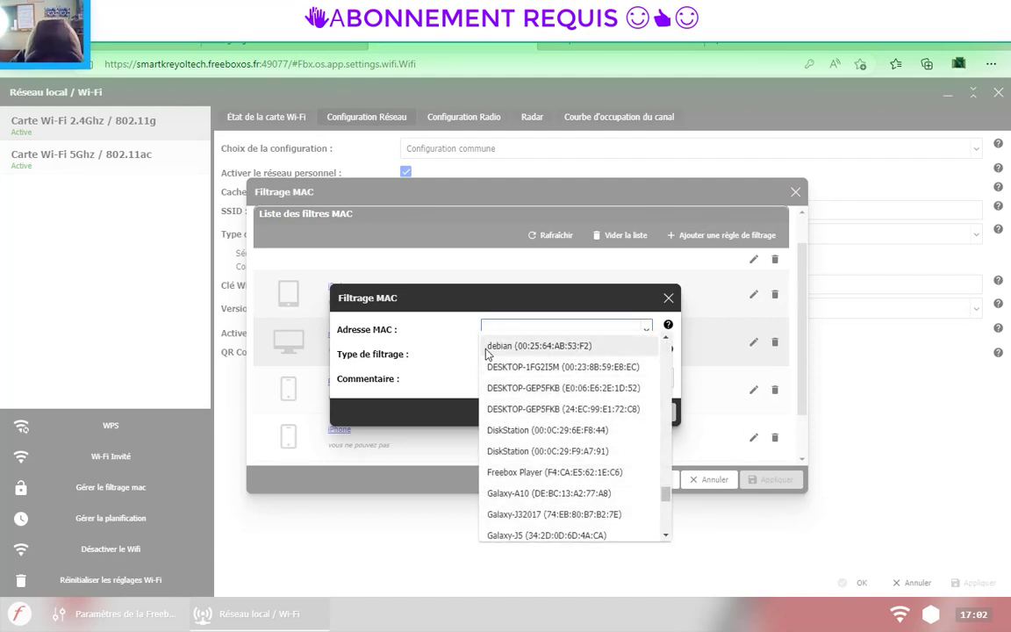
scroll(586, 503, up, 2)
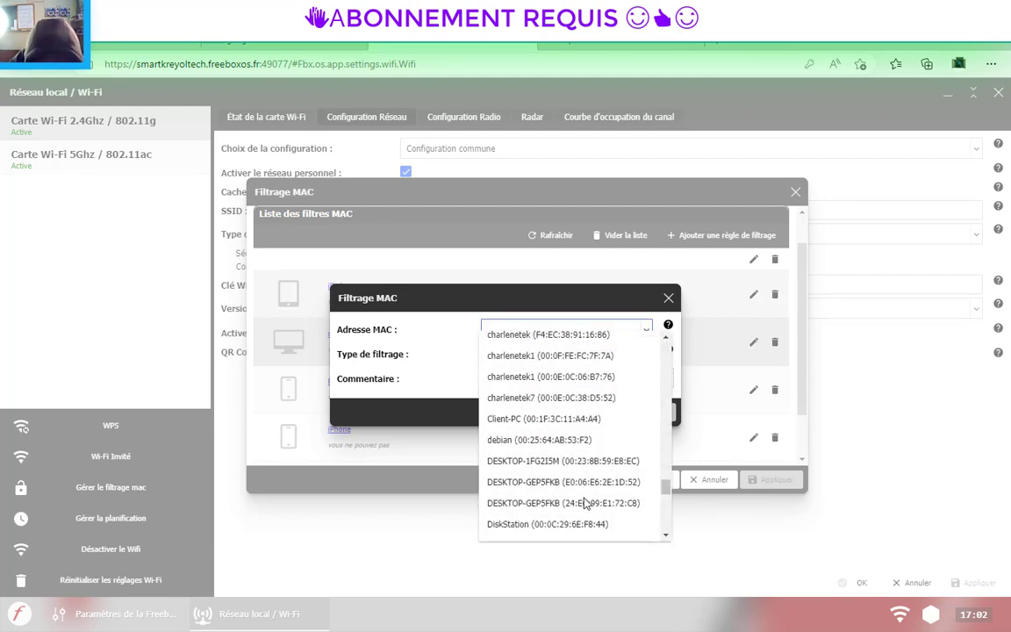
scroll(584, 503, down, 5)
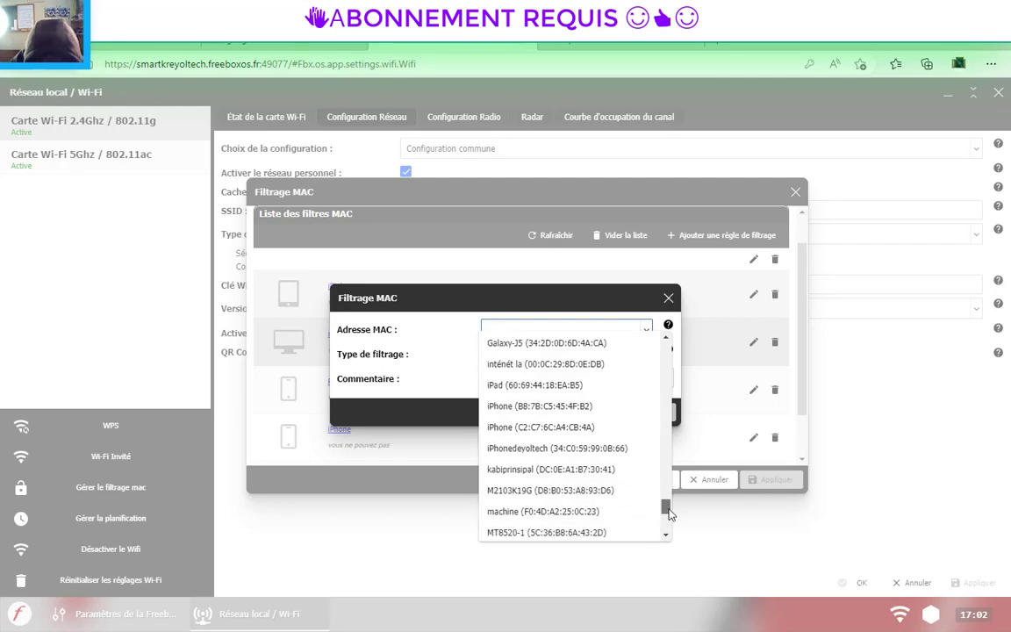
drag(667, 513, 667, 530)
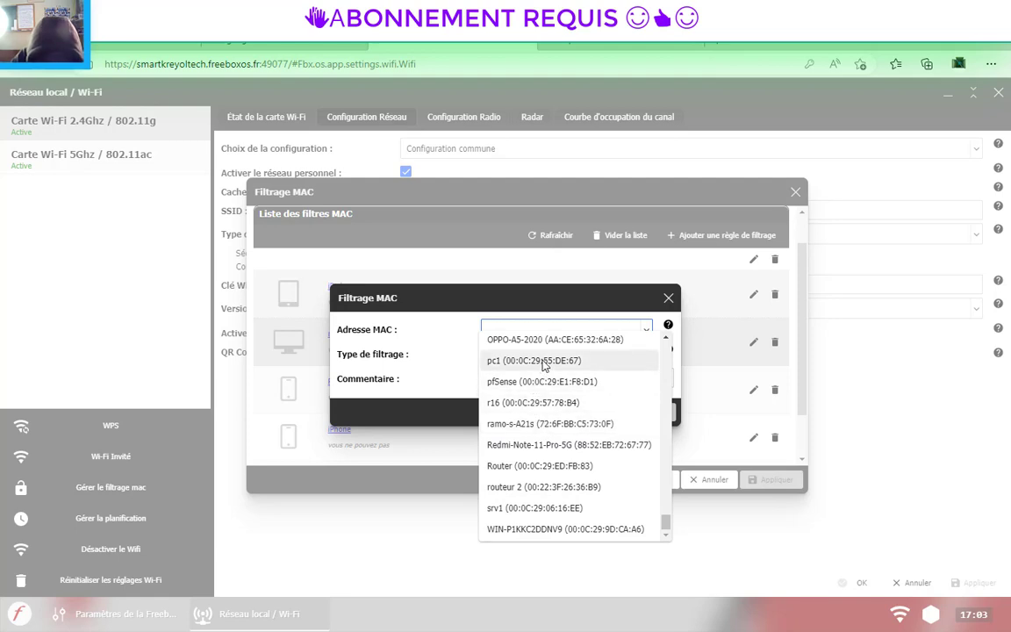
click(540, 361)
- Set pc1's rule to Liste noire with comment 'vous ne pouvez' and save it
click(651, 354)
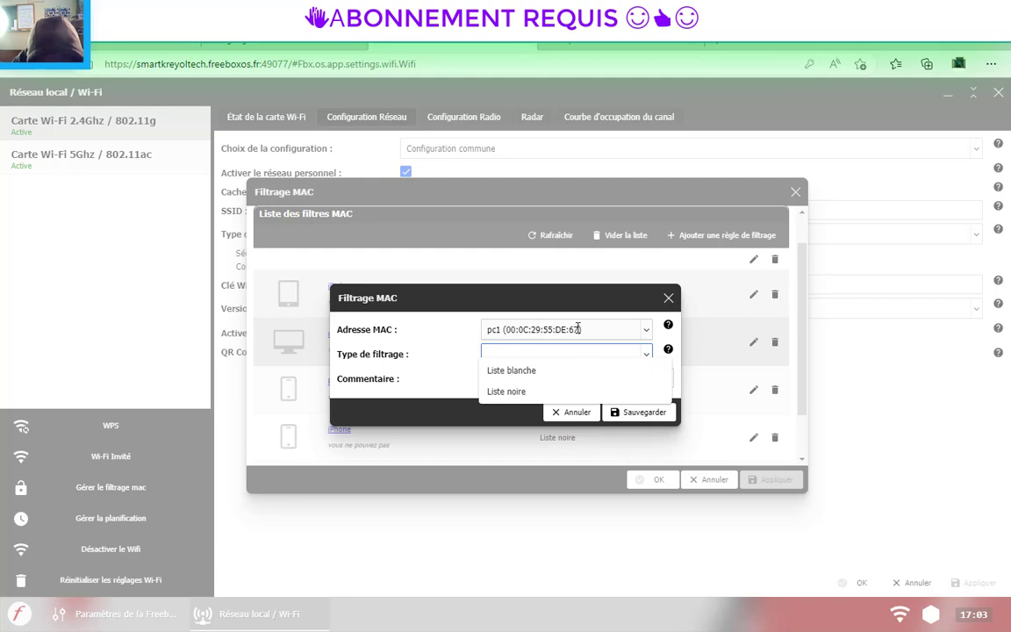
drag(578, 328, 510, 322)
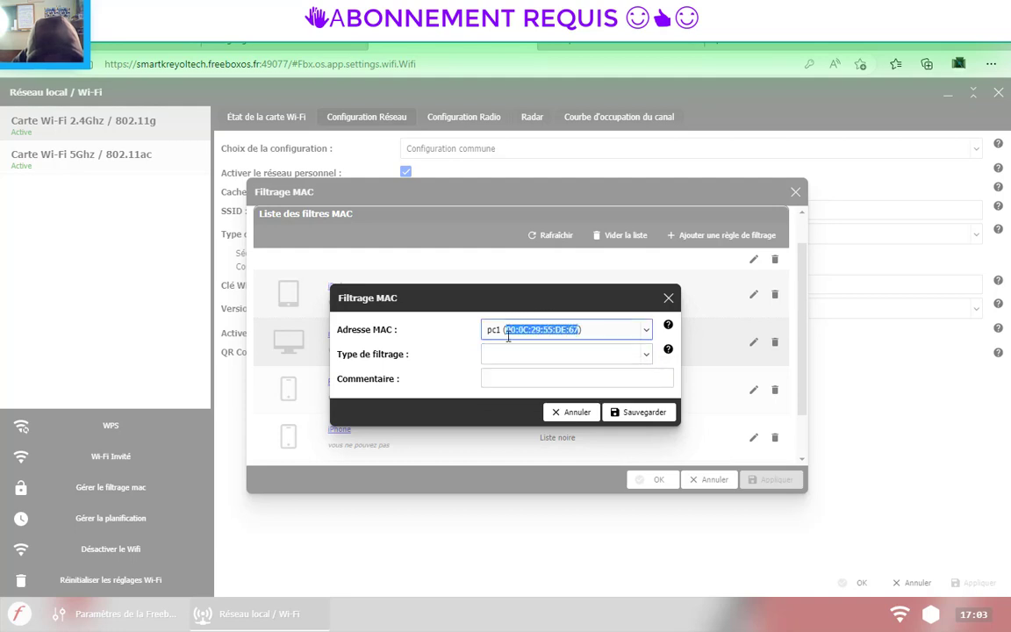
click(516, 356)
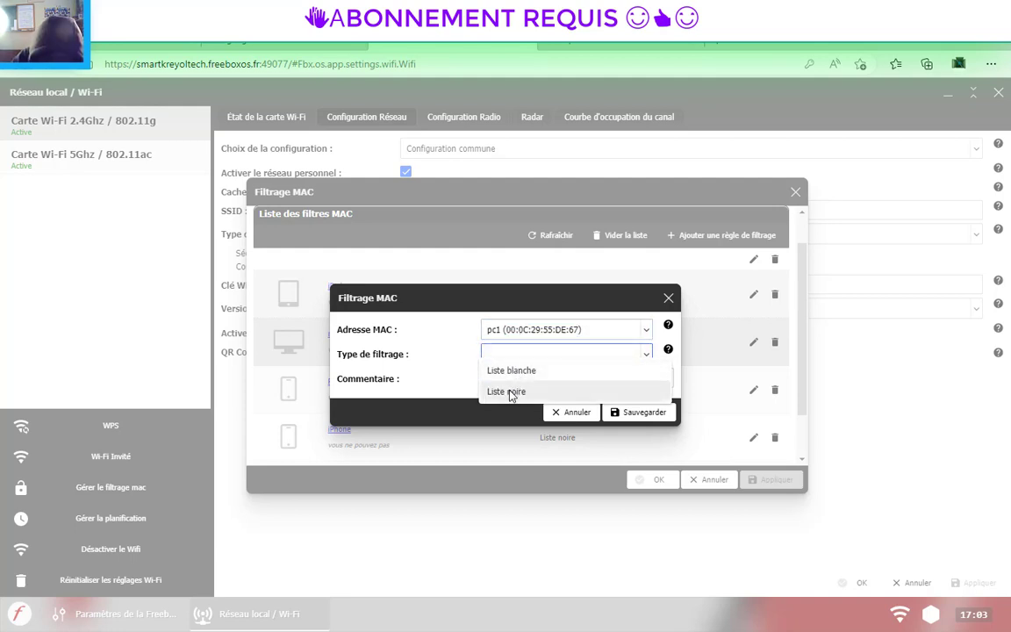
click(511, 392)
click(566, 379)
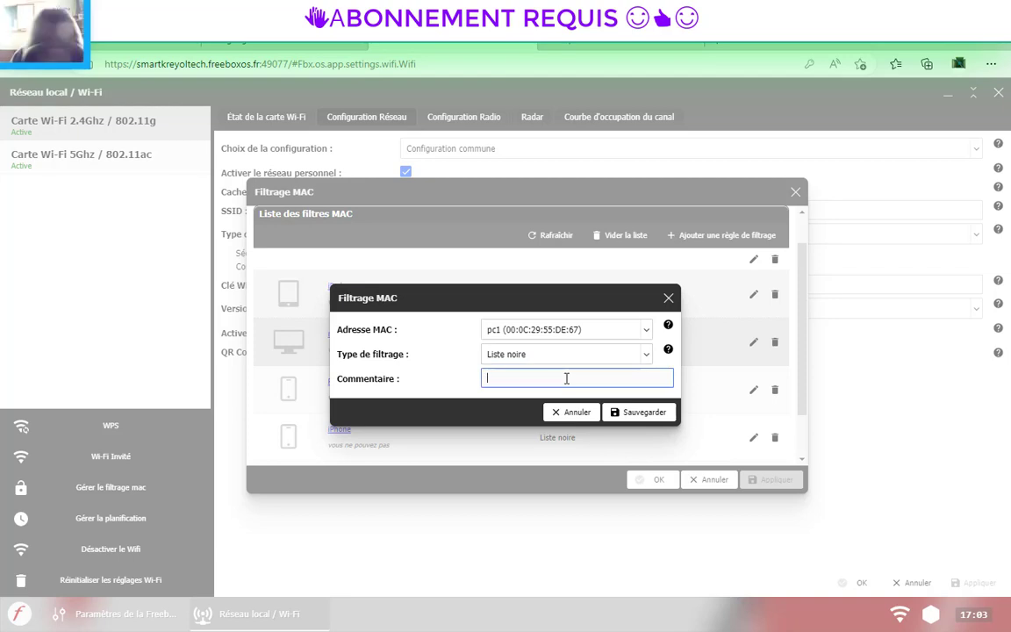
text(vous)
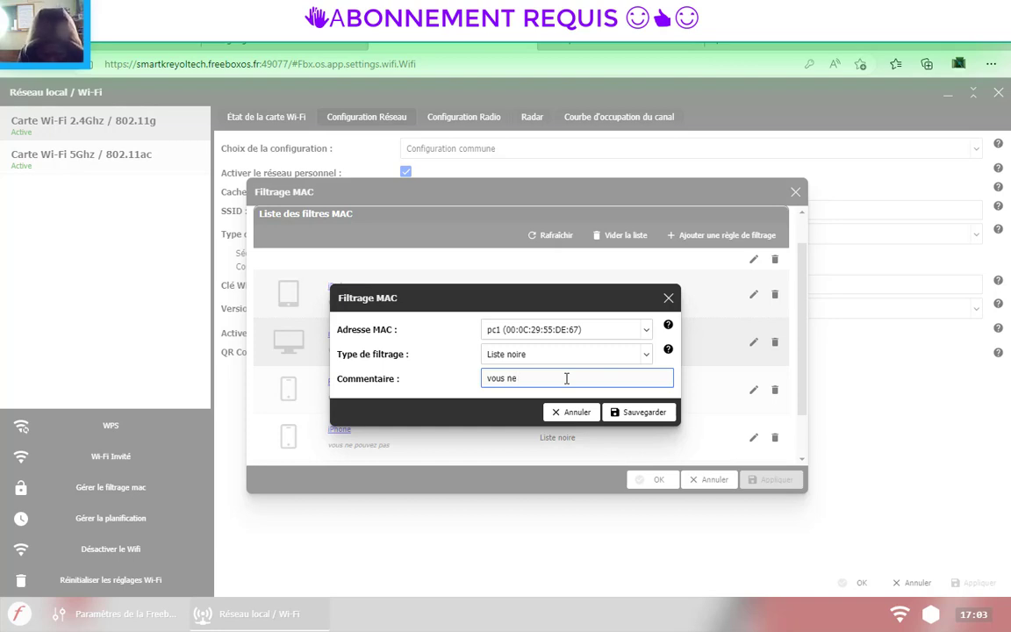
text(ne pouvez)
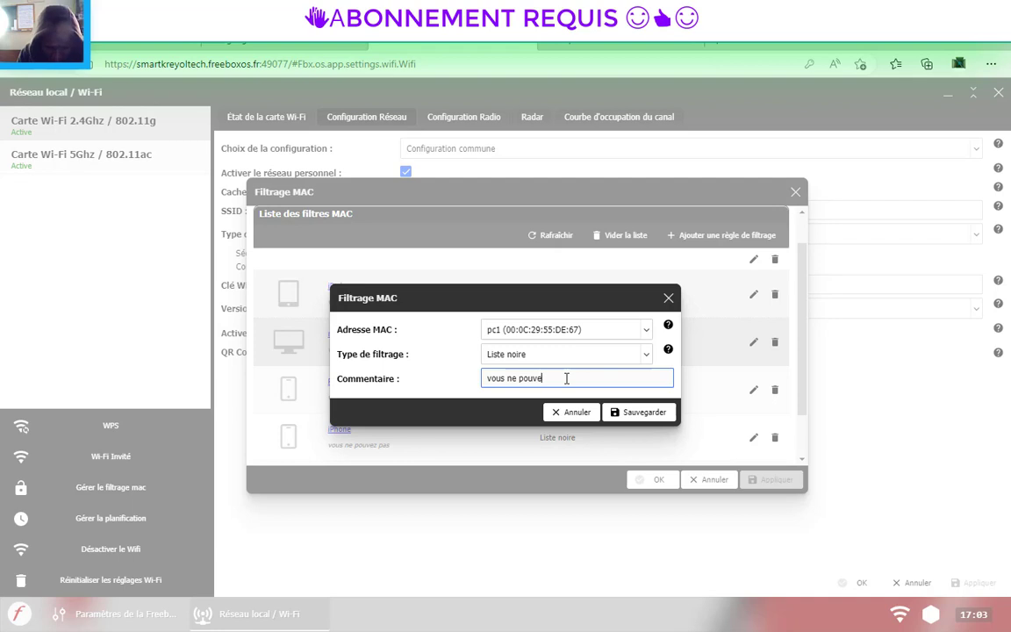
click(643, 412)
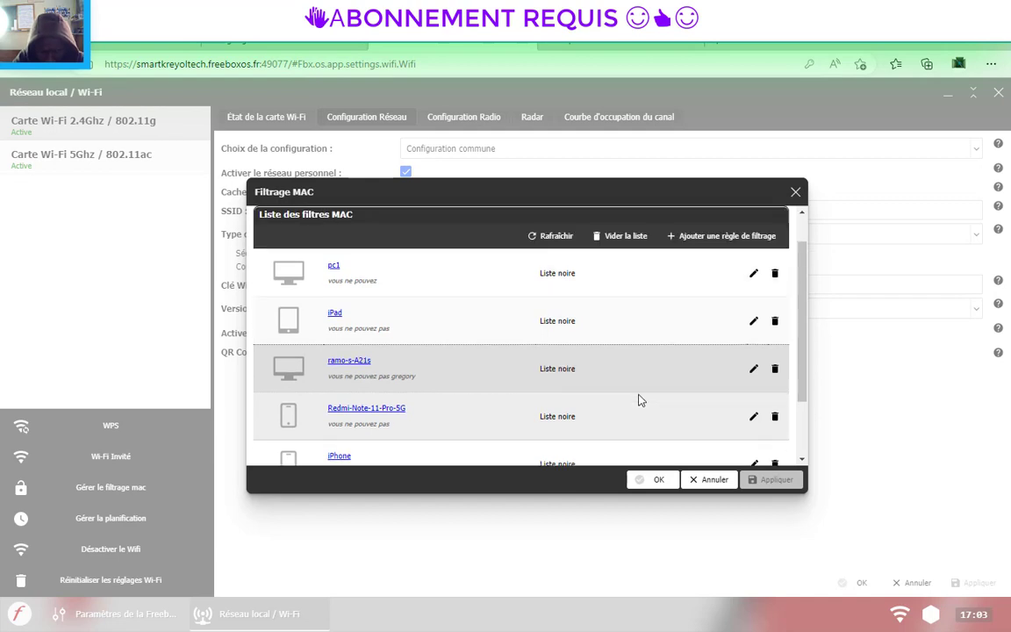
- Try saving a Liste noire rule for the iPhone, which triggers an 'Entrée déjà existante' error
click(723, 235)
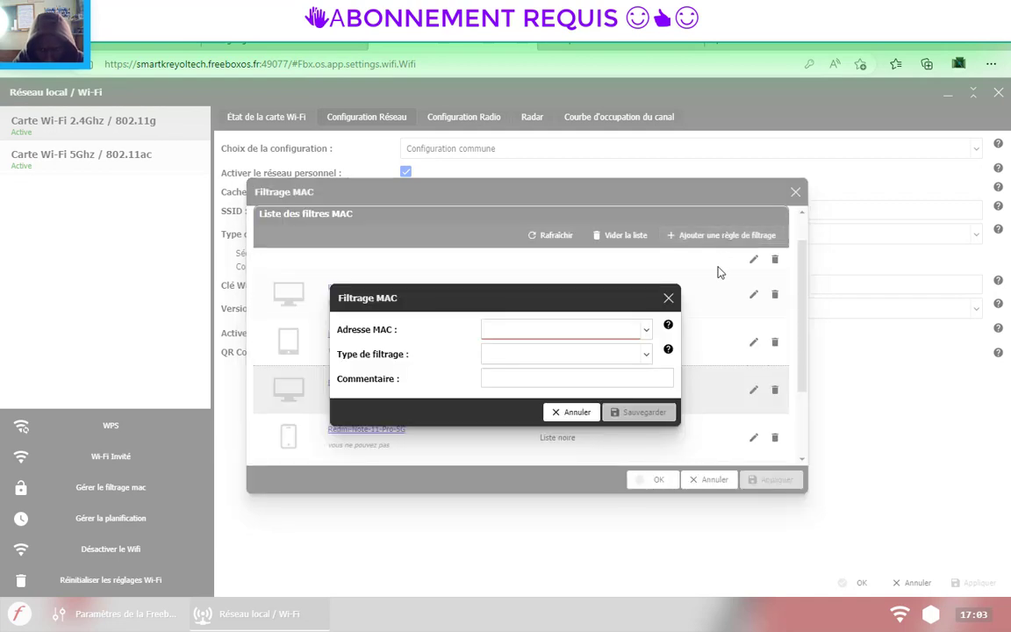
click(645, 331)
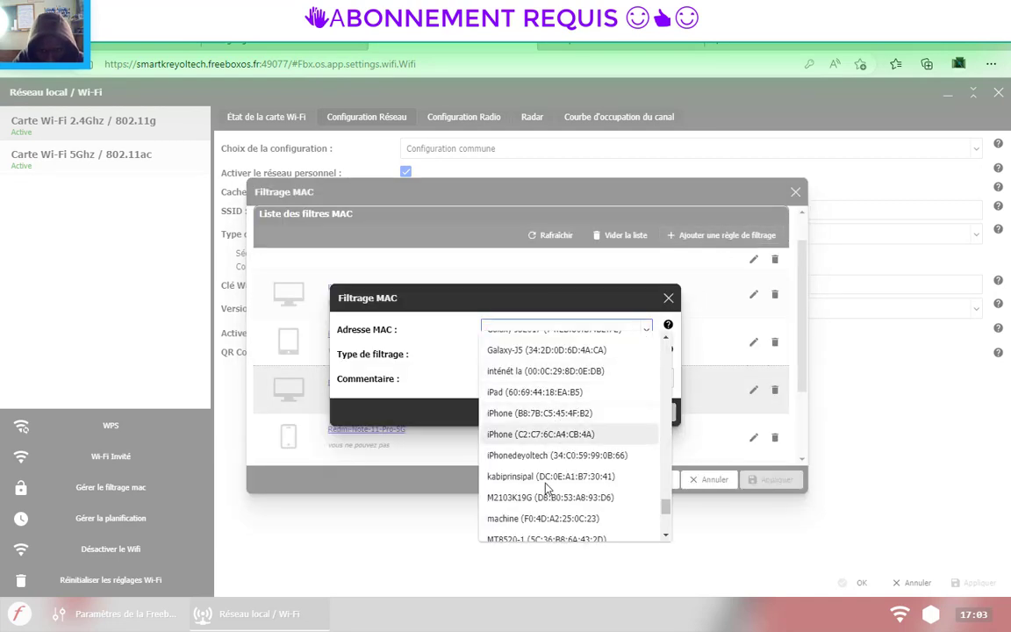
click(512, 413)
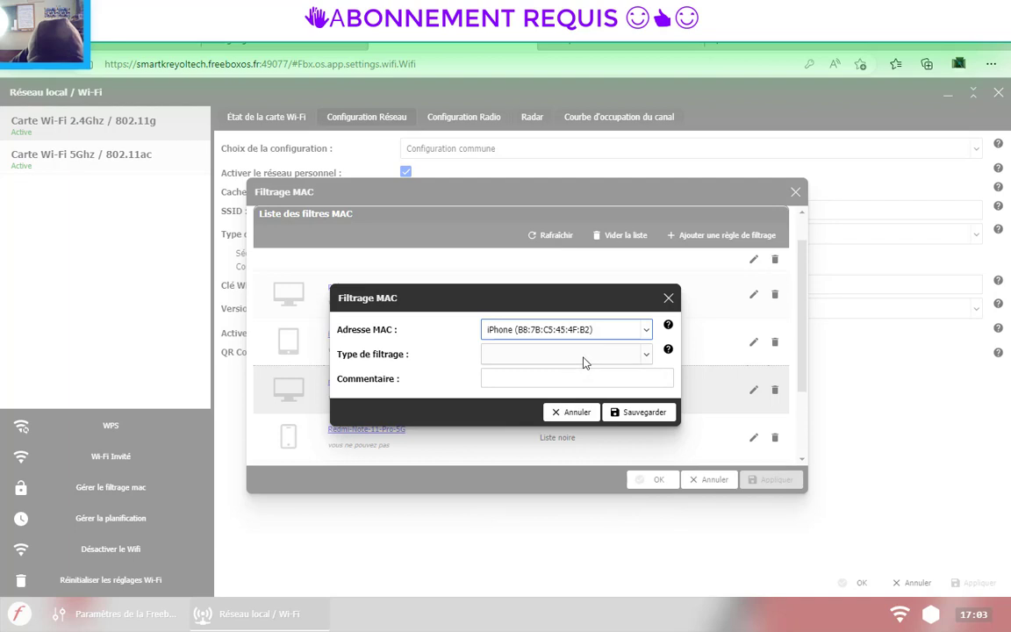
click(582, 358)
click(525, 397)
click(550, 380)
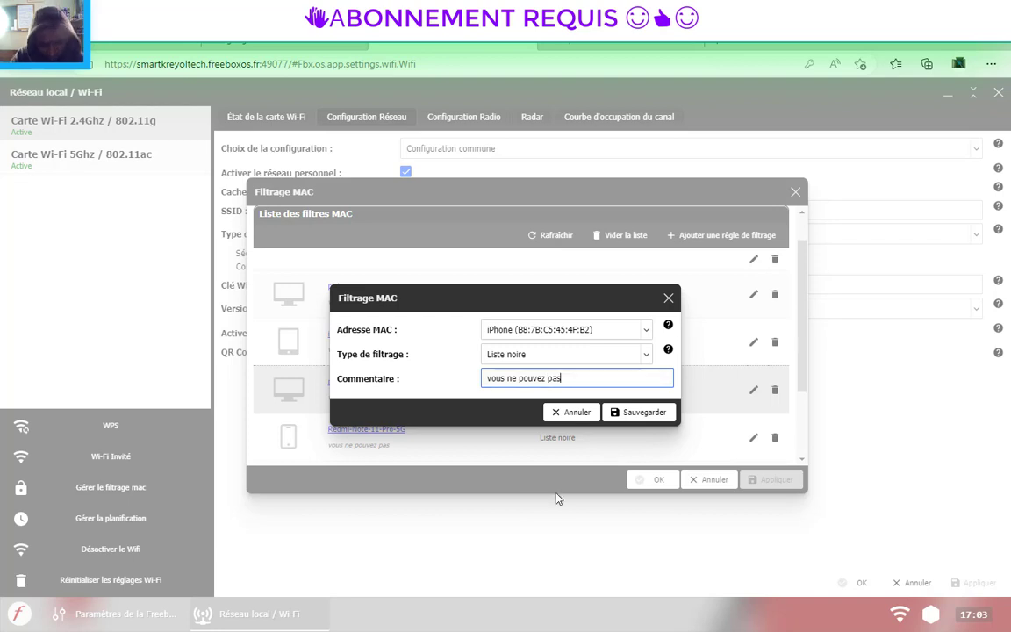
click(647, 414)
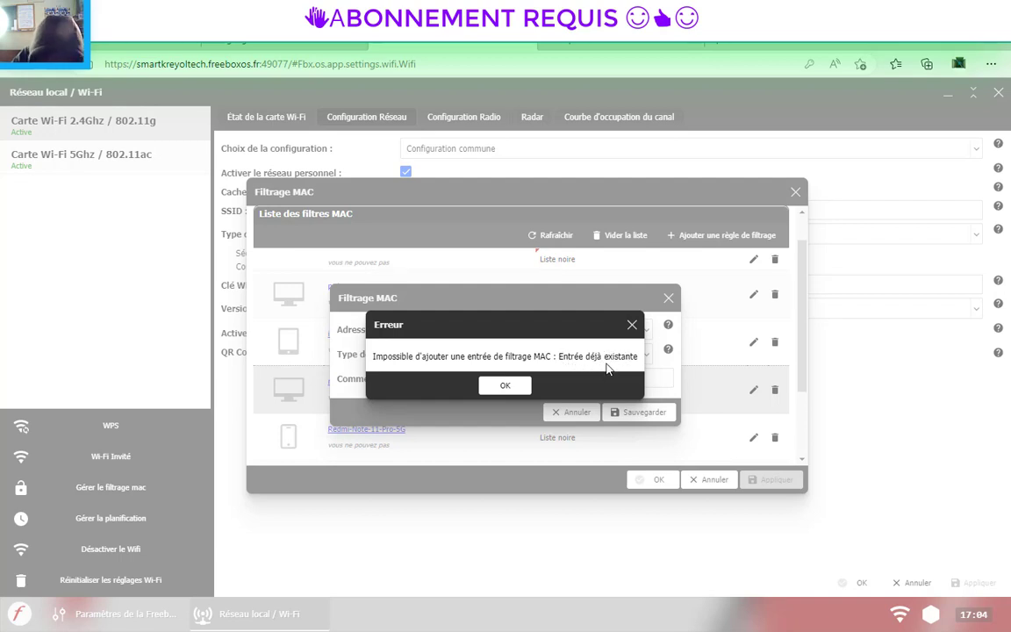
- Dismiss the duplicate error, switch the device to DESKTOP-GEP5FKB, and save the rule
click(512, 385)
click(646, 330)
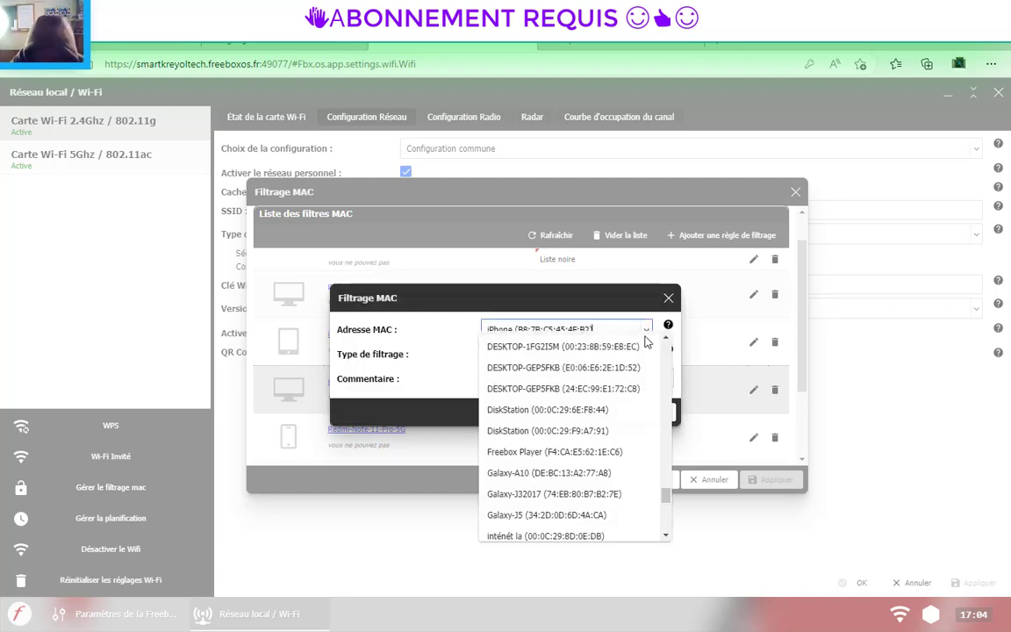
click(600, 386)
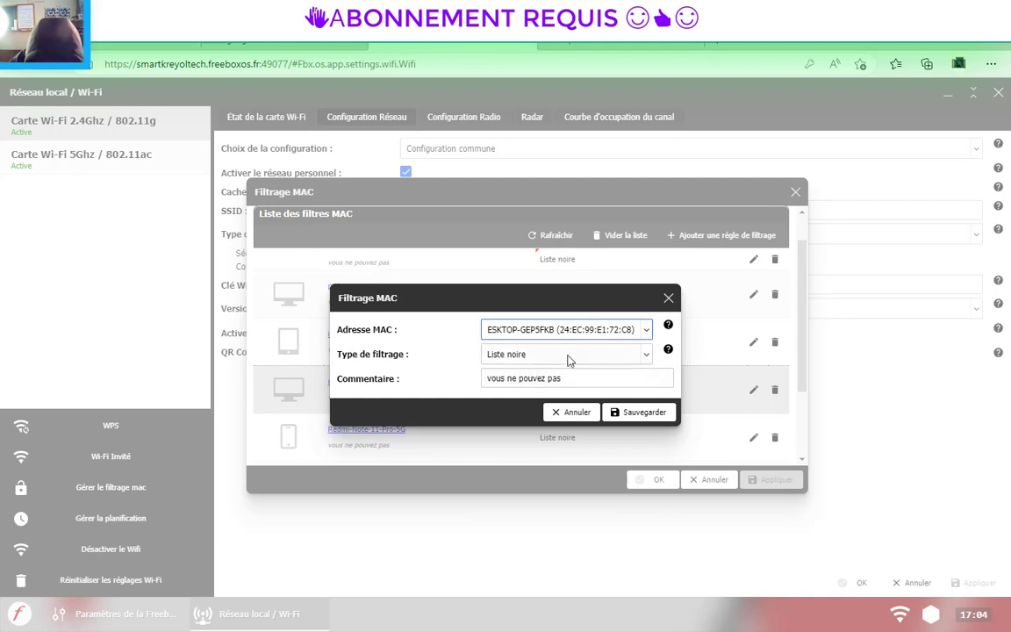
click(637, 412)
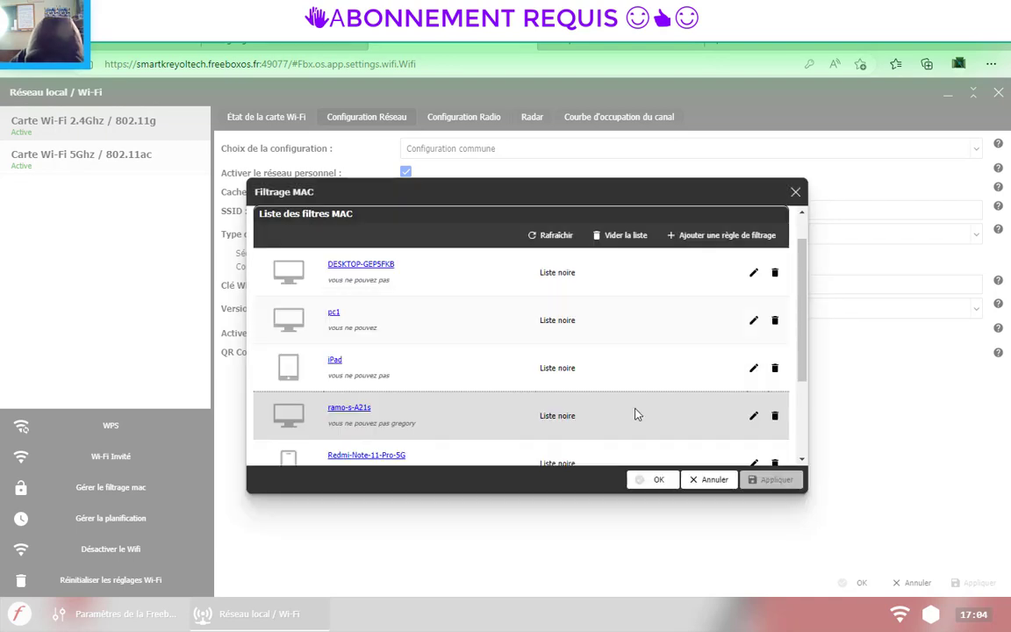
scroll(648, 413, down, 1)
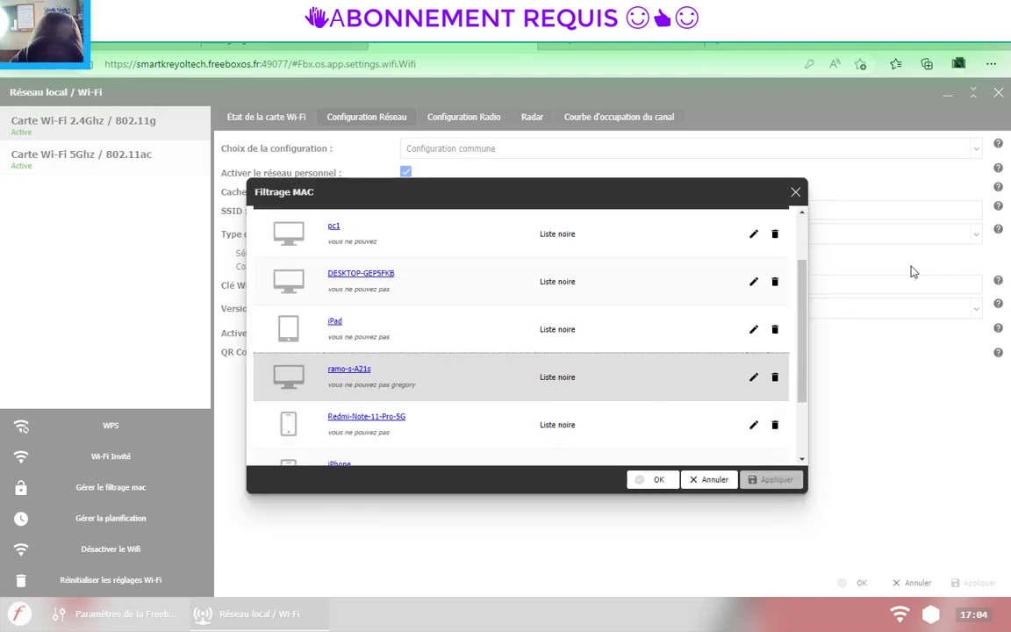
scroll(793, 365, down, 2)
scroll(790, 373, down, 1)
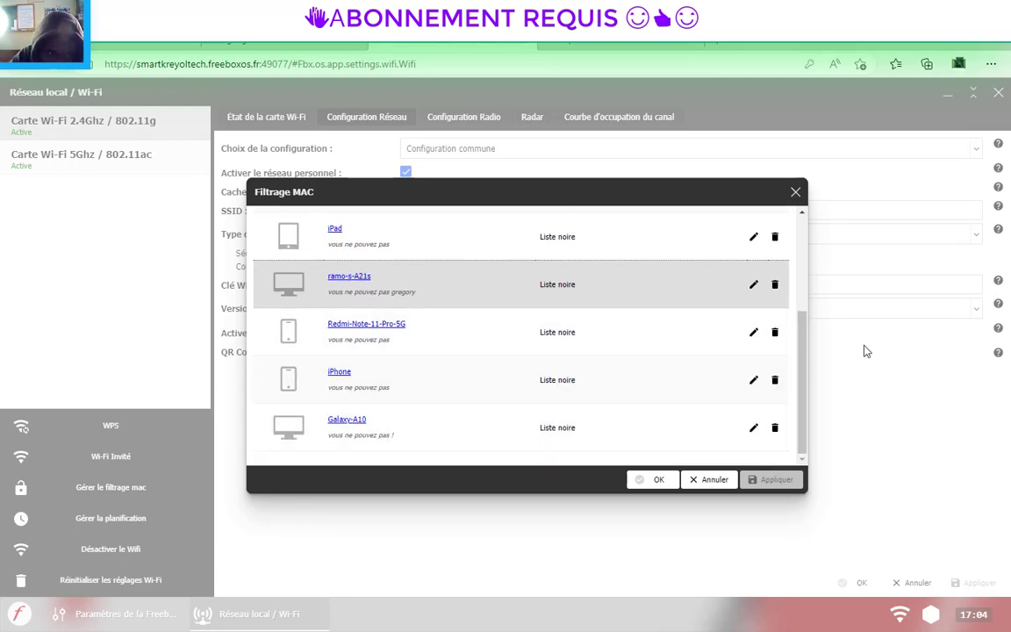
scroll(800, 354, up, 5)
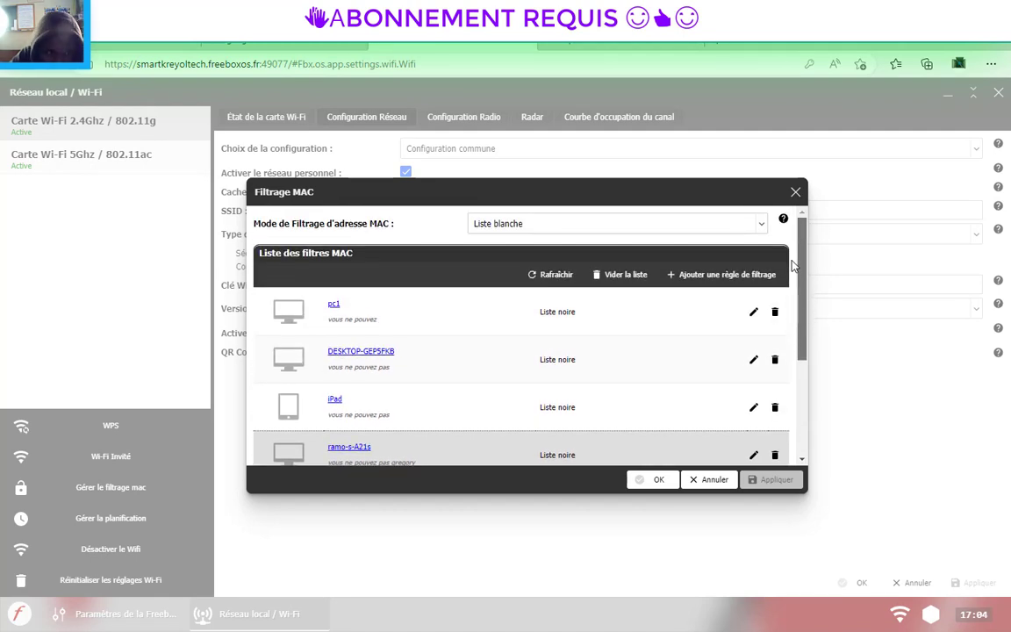
scroll(799, 352, down, 3)
scroll(796, 352, down, 1)
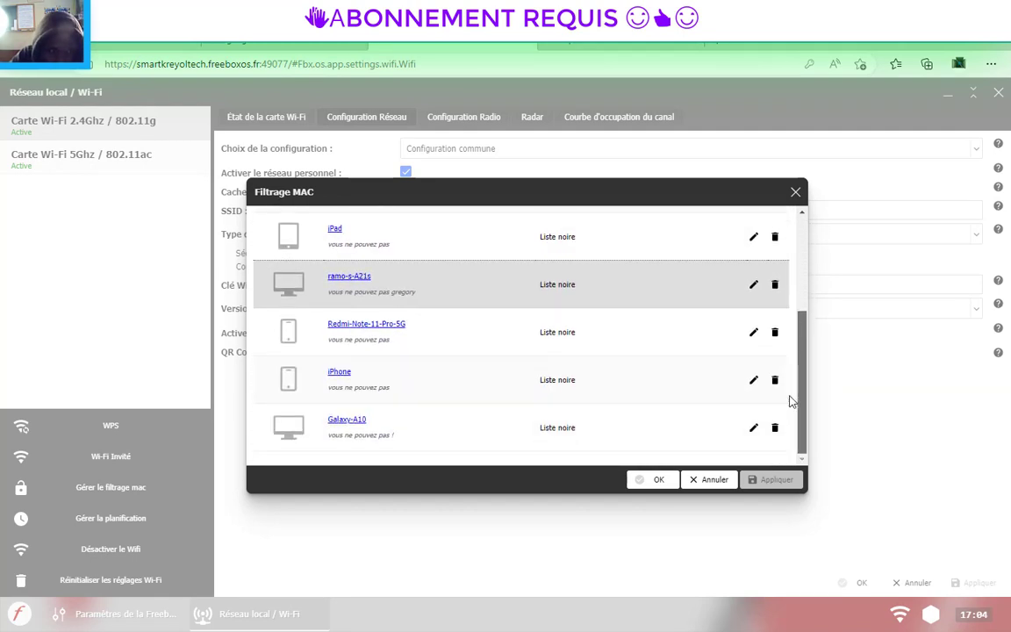
scroll(788, 313, up, 3)
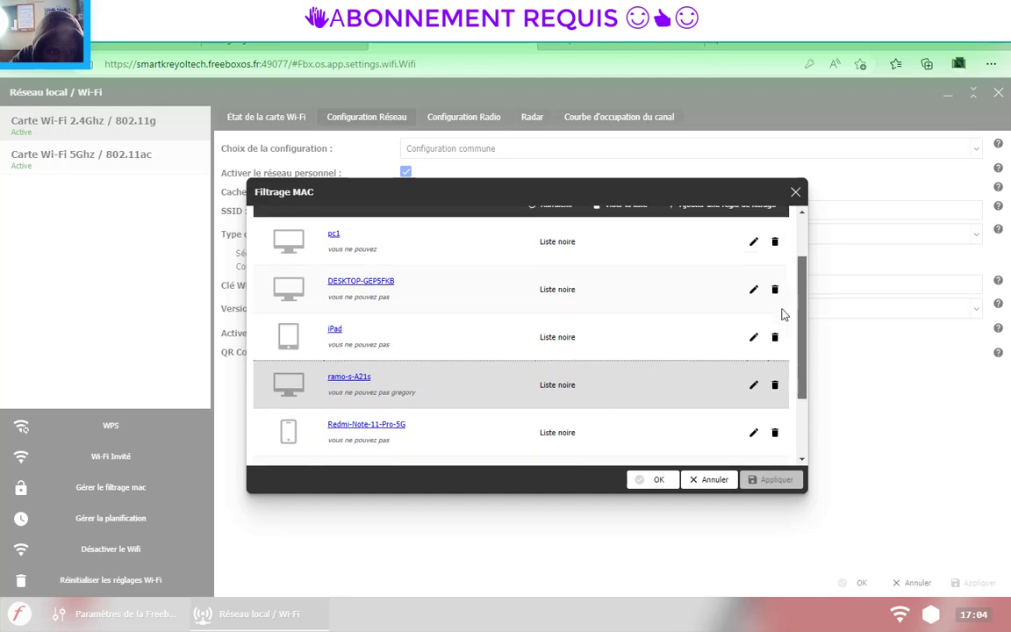
scroll(788, 352, down, 3)
scroll(794, 369, up, 1)
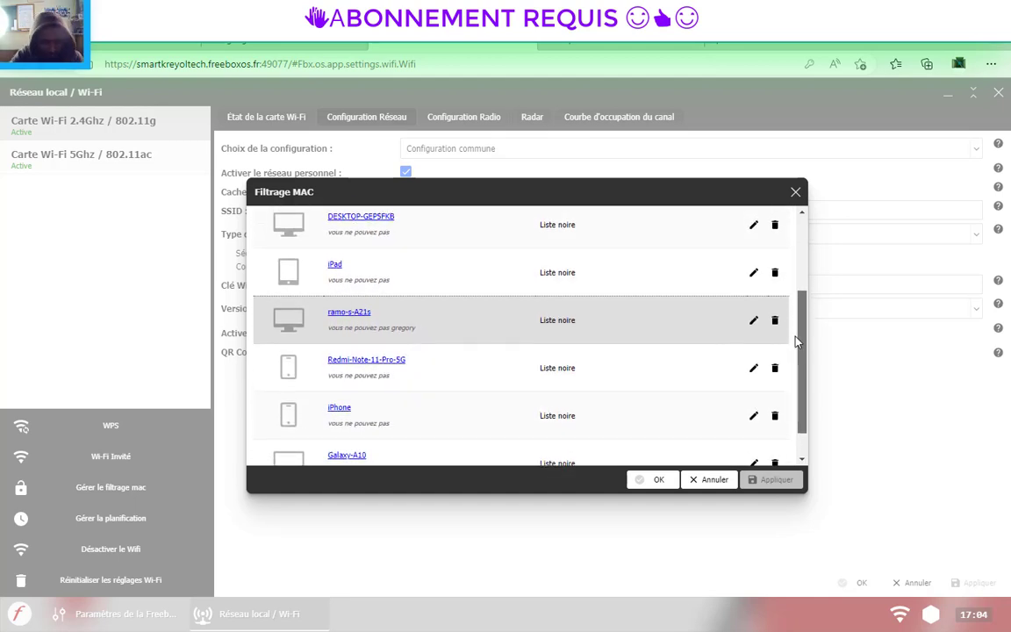
scroll(795, 346, down, 1)
scroll(795, 353, down, 1)
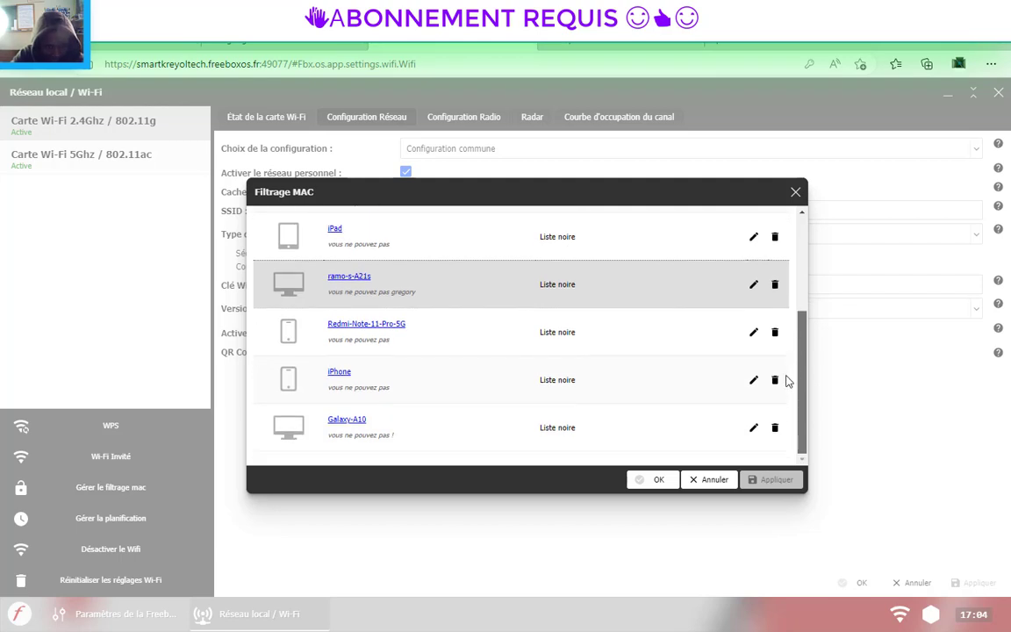
scroll(787, 380, up, 3)
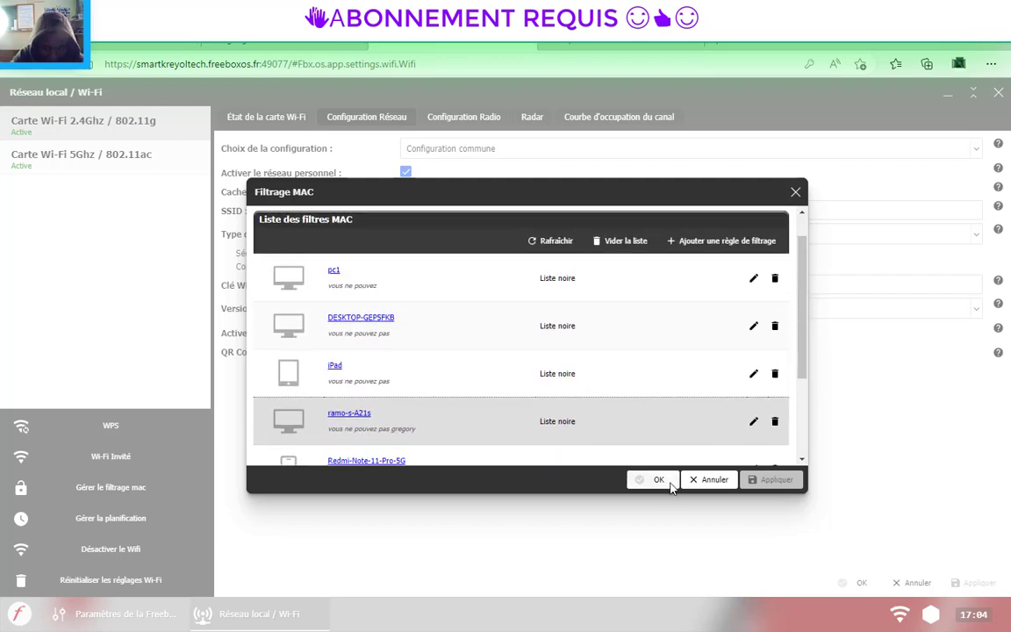
click(667, 481)
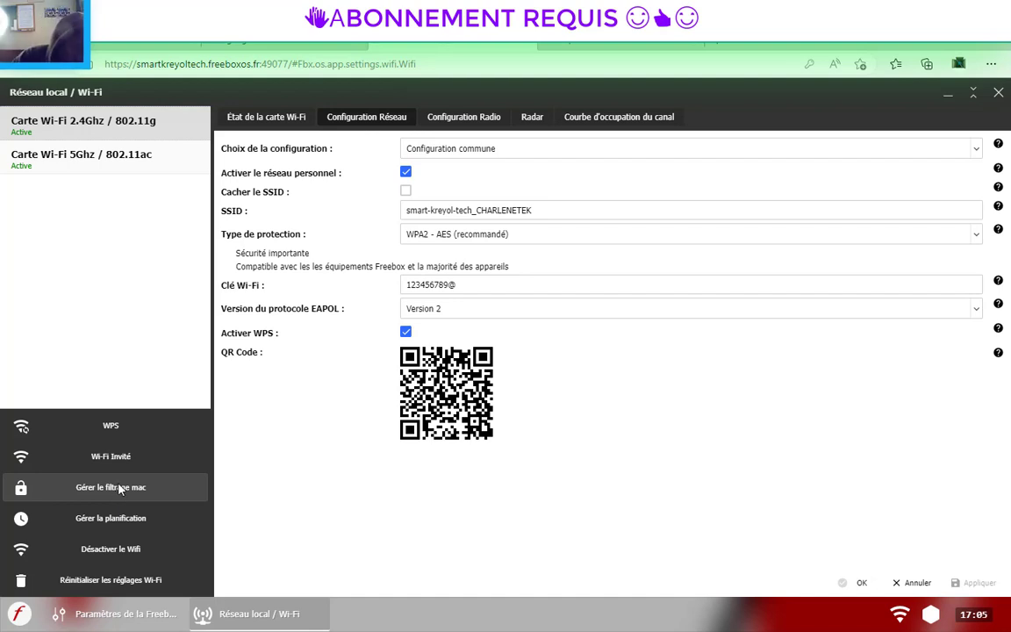
click(120, 489)
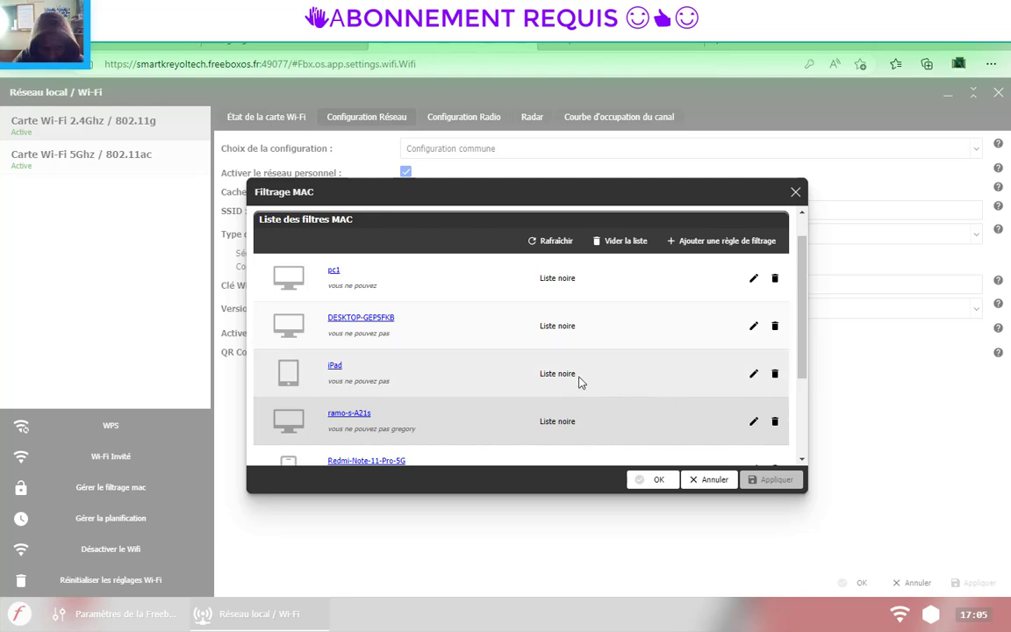
scroll(584, 382, down, 2)
scroll(594, 395, down, 2)
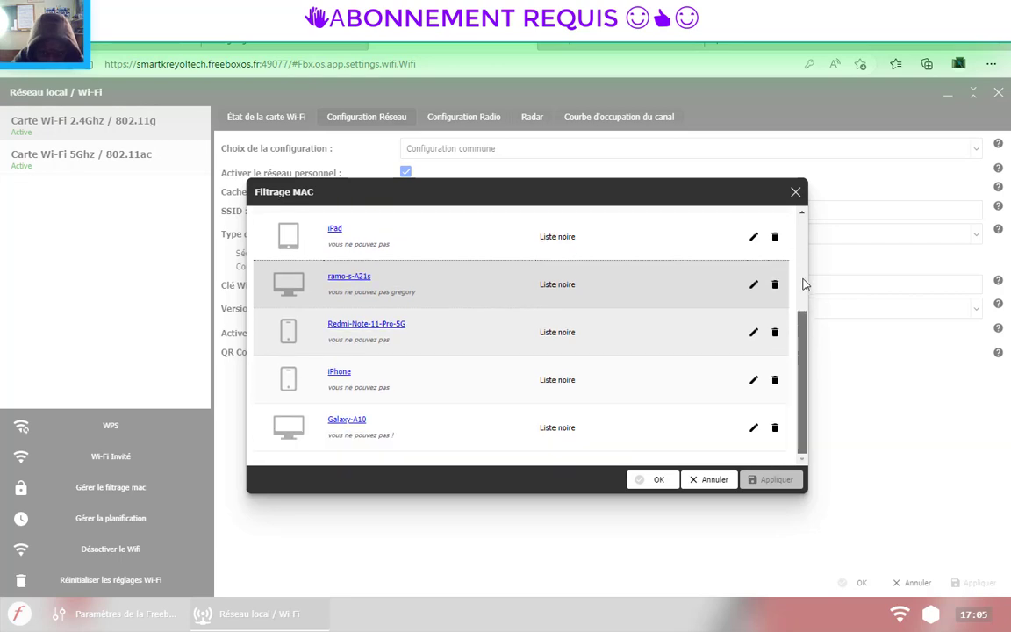
scroll(800, 263, up, 2)
scroll(797, 234, down, 2)
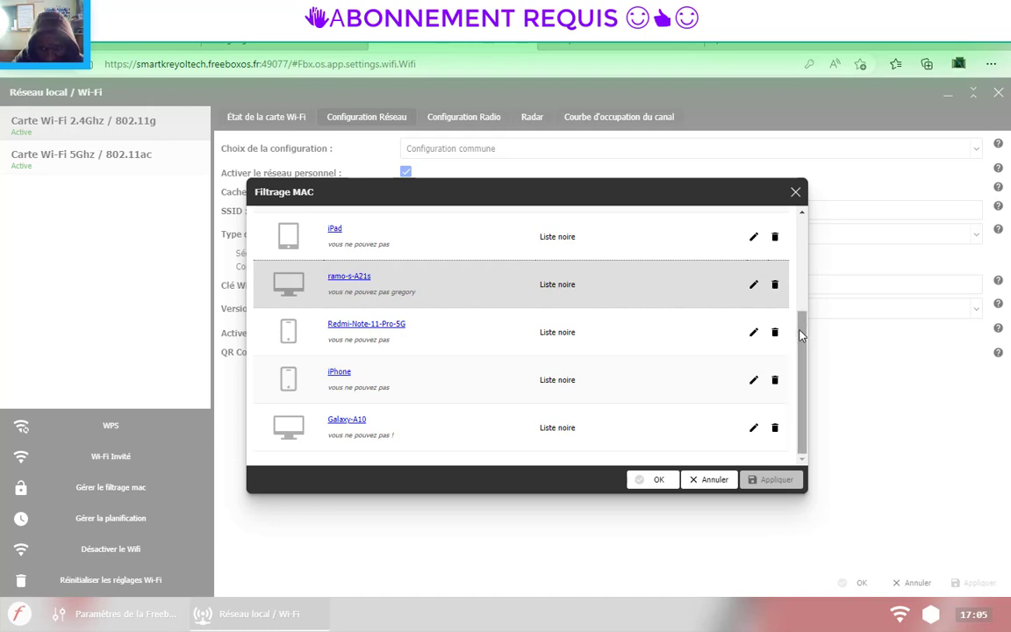
scroll(804, 337, up, 3)
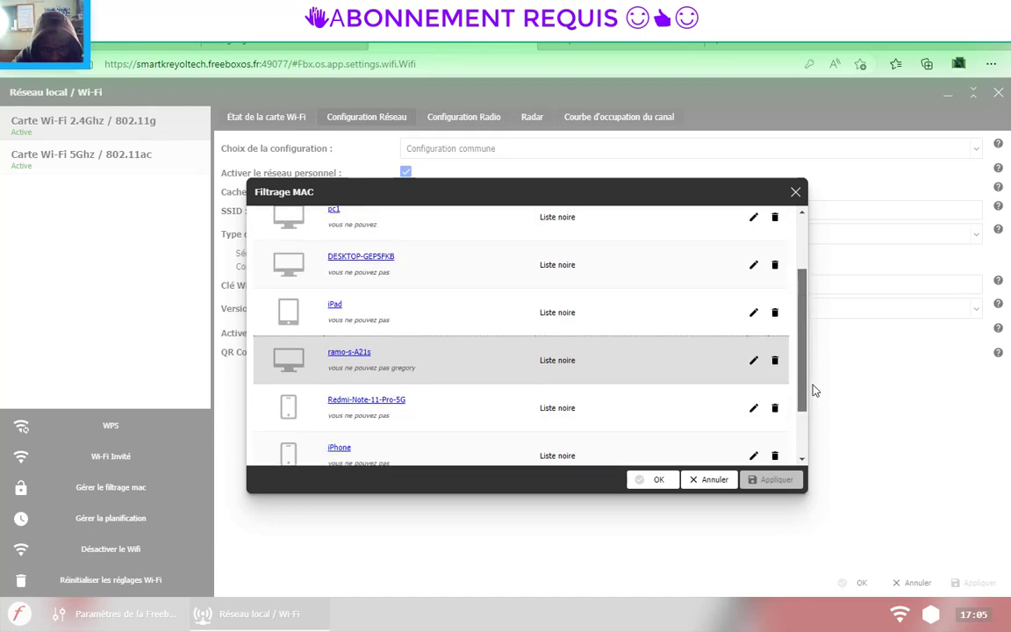
scroll(795, 329, down, 1)
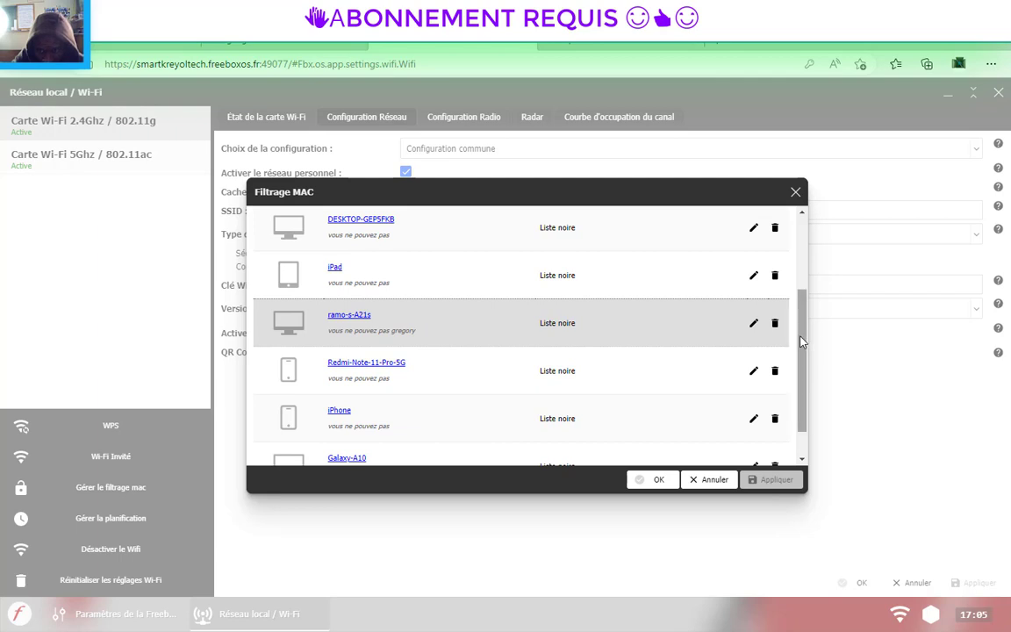
scroll(802, 340, up, 2)
scroll(478, 277, down, 3)
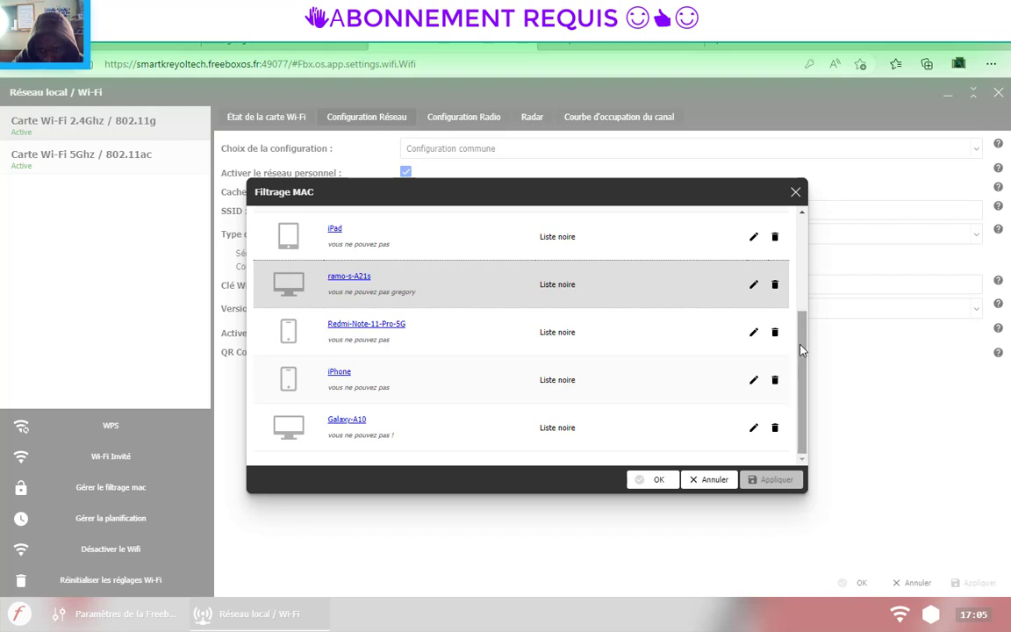
drag(801, 349, 790, 269)
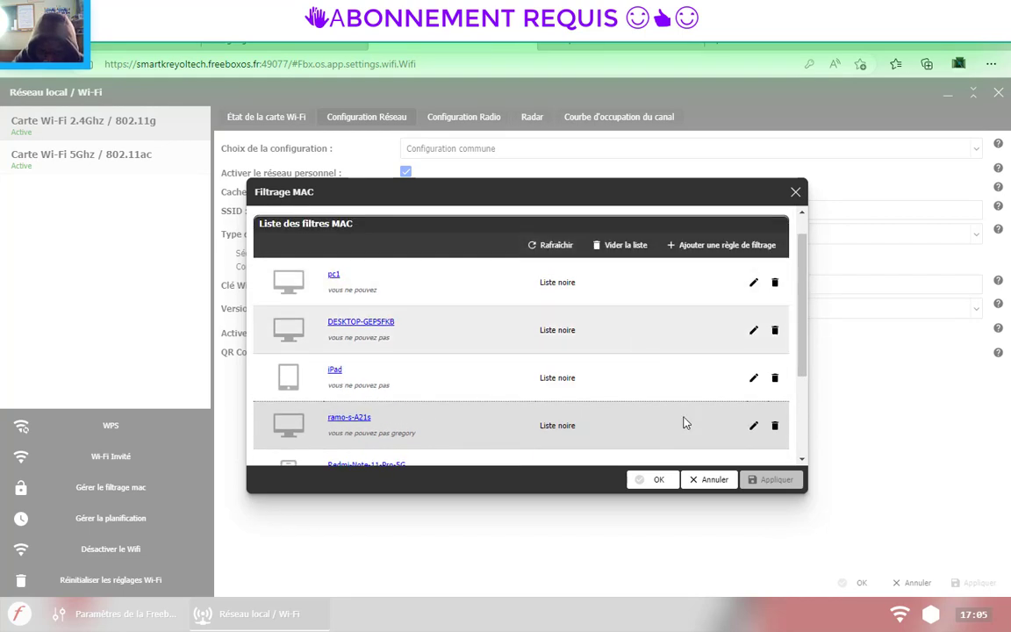
scroll(616, 420, down, 1)
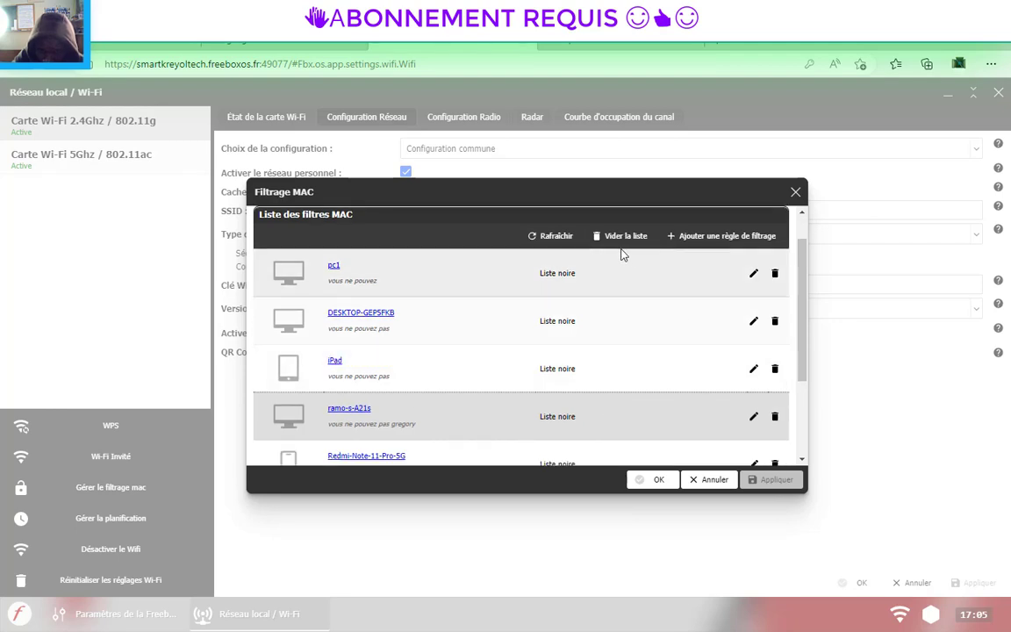
click(623, 235)
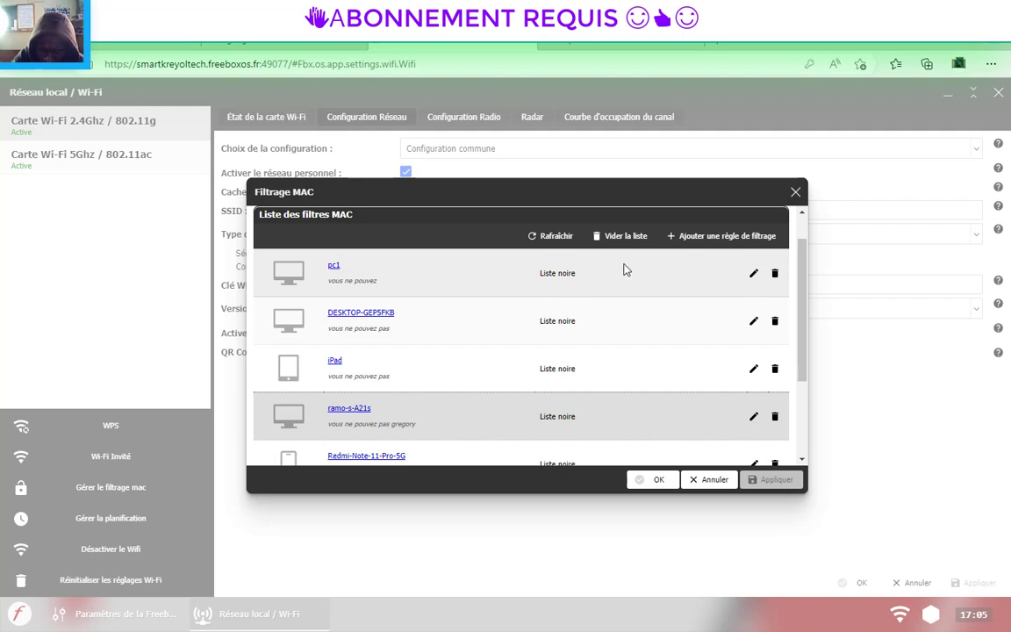
scroll(777, 369, up, 2)
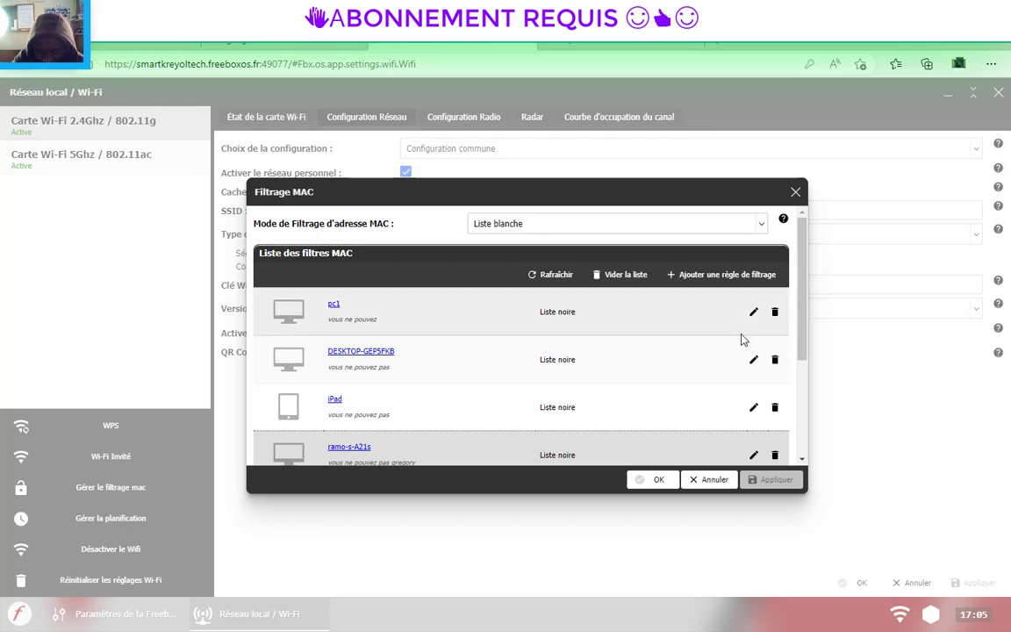
- Close pc1's rule unchanged, exit MAC filtering, and bring up the Wi-Fi schedule
click(754, 313)
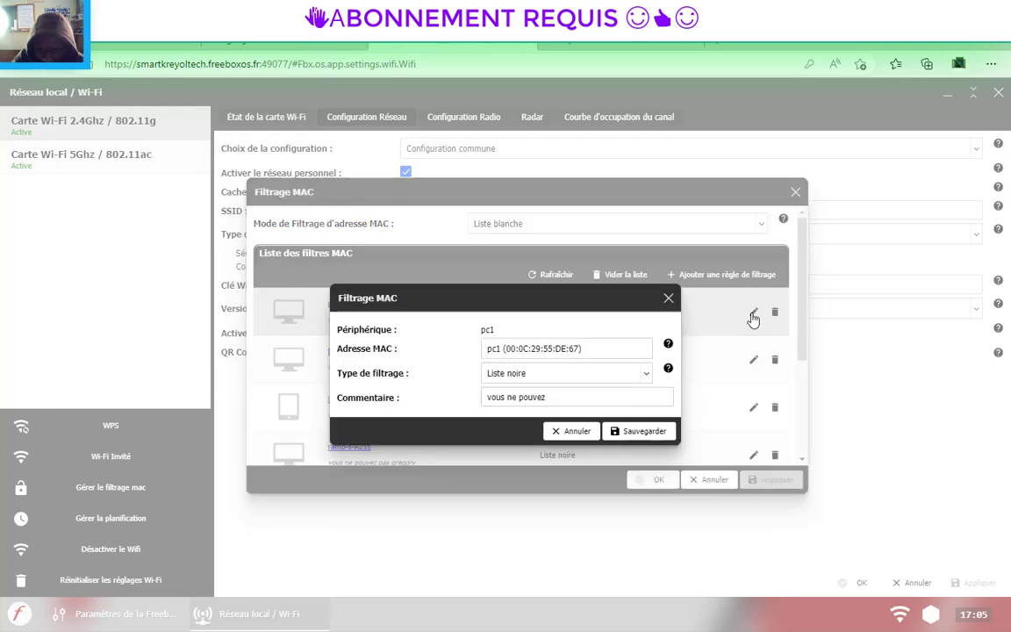
click(636, 373)
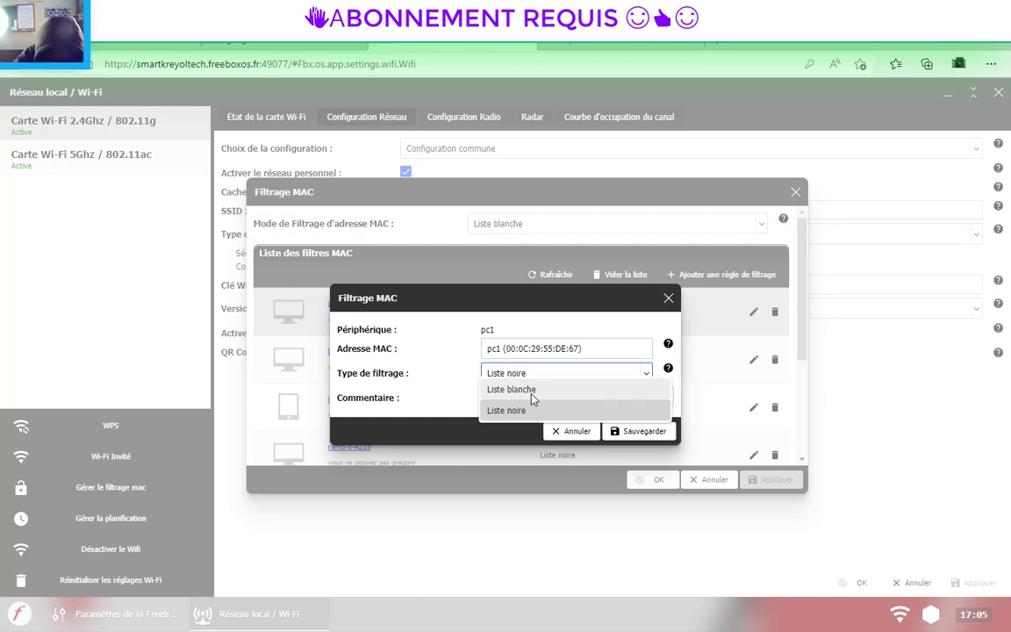
click(668, 297)
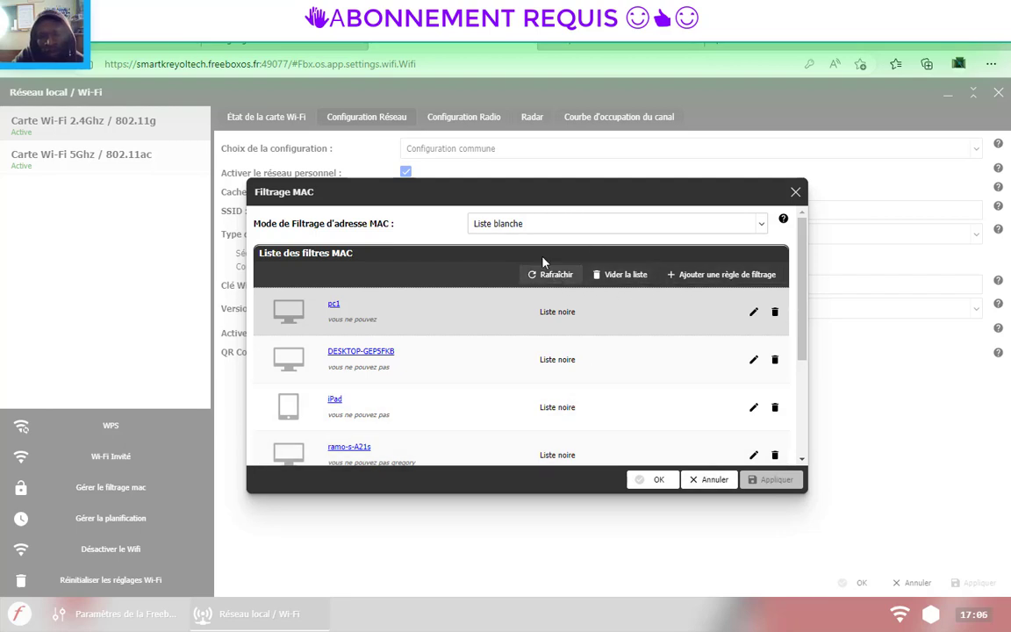
click(656, 479)
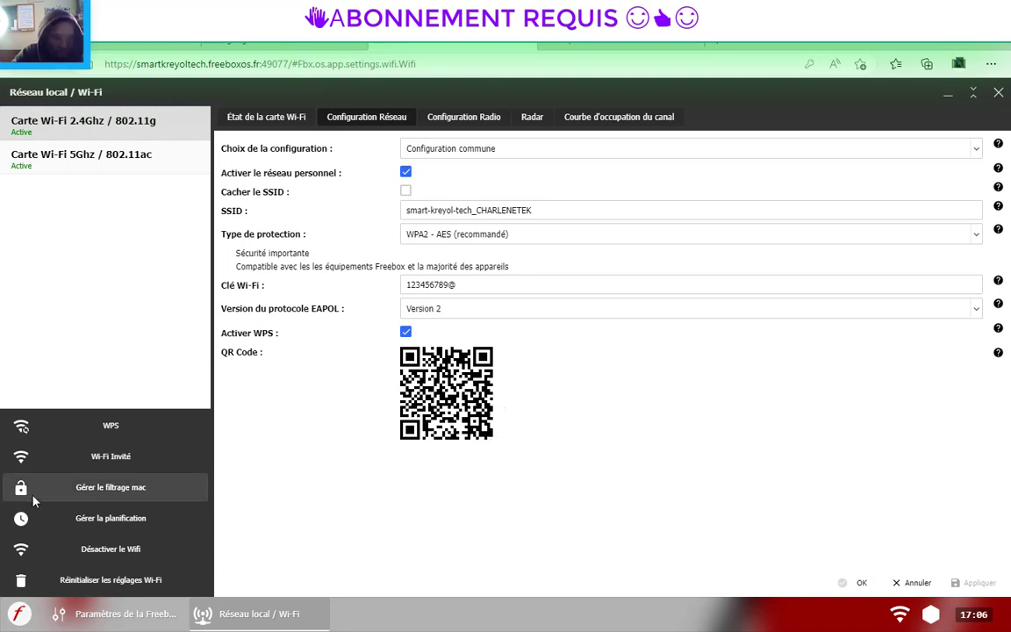
click(110, 525)
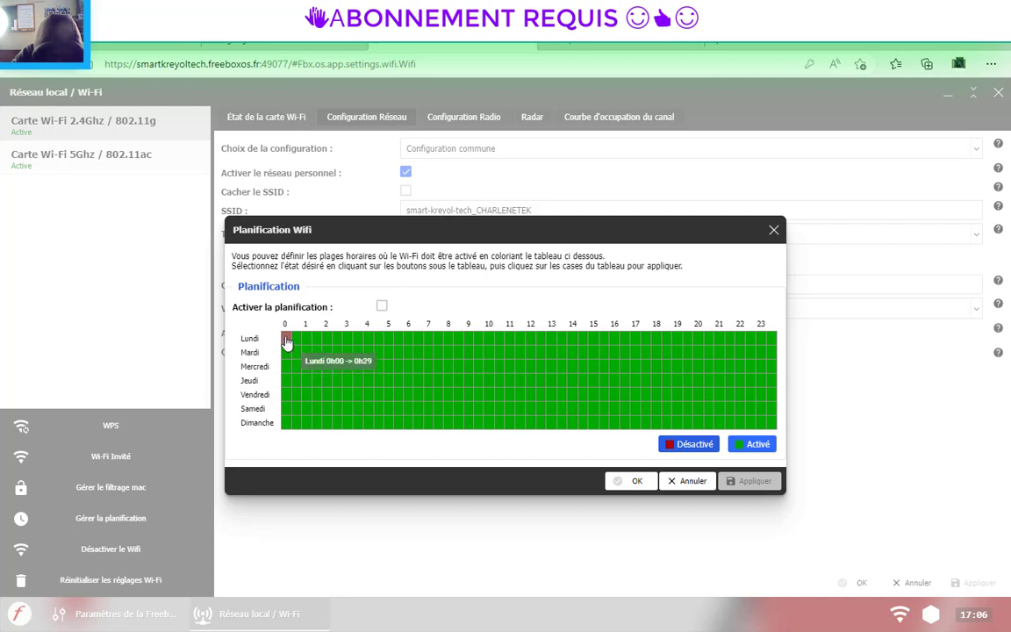
- Paint every Lundi–Dimanche slot from 0h to 23h as Désactivé in the schedule grid
drag(287, 341, 777, 343)
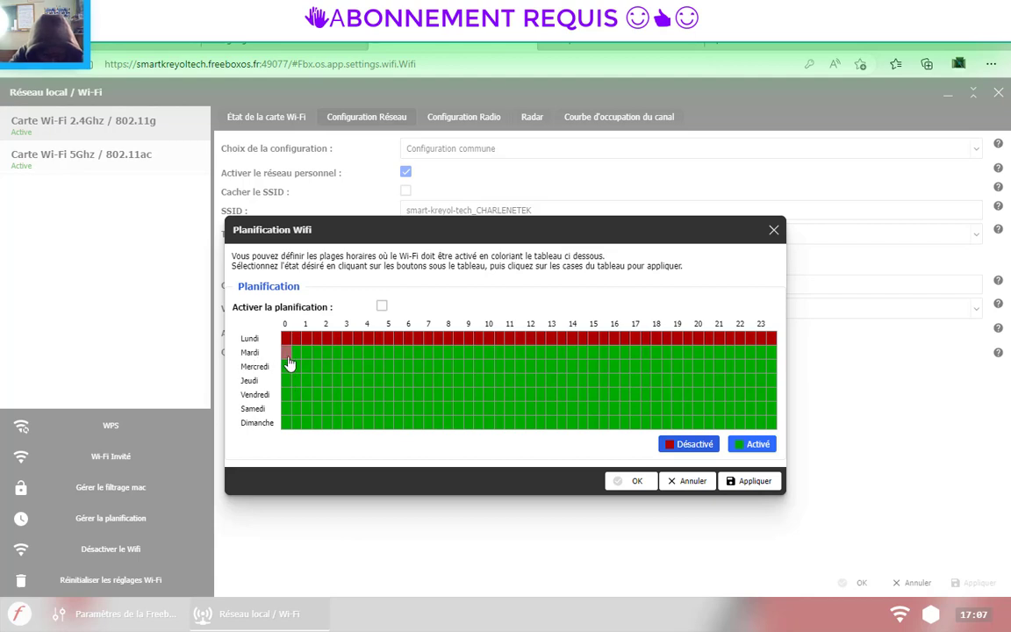
drag(286, 361, 794, 350)
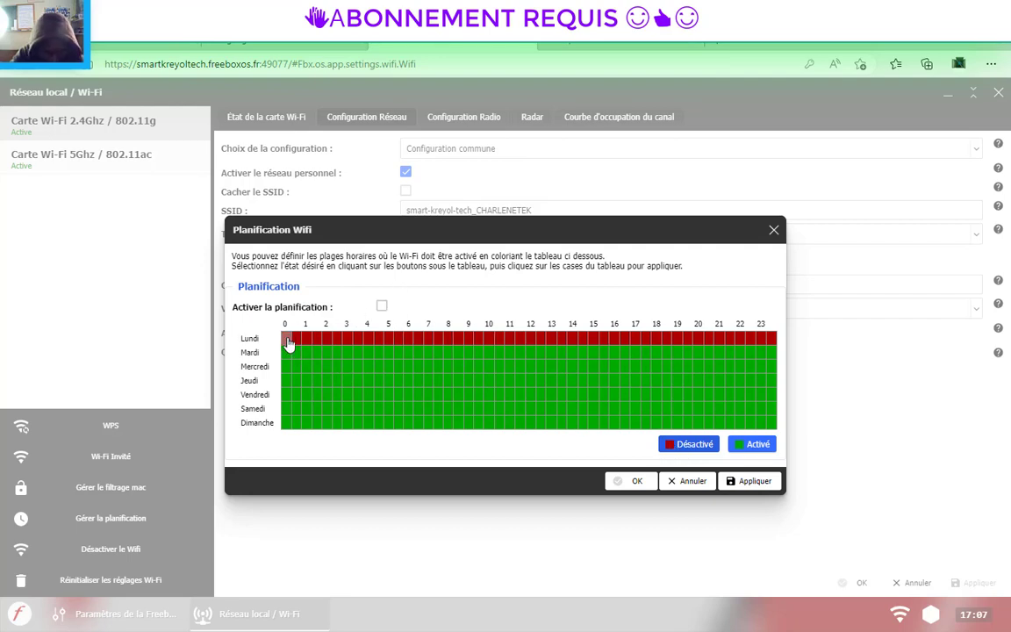
drag(290, 347, 791, 402)
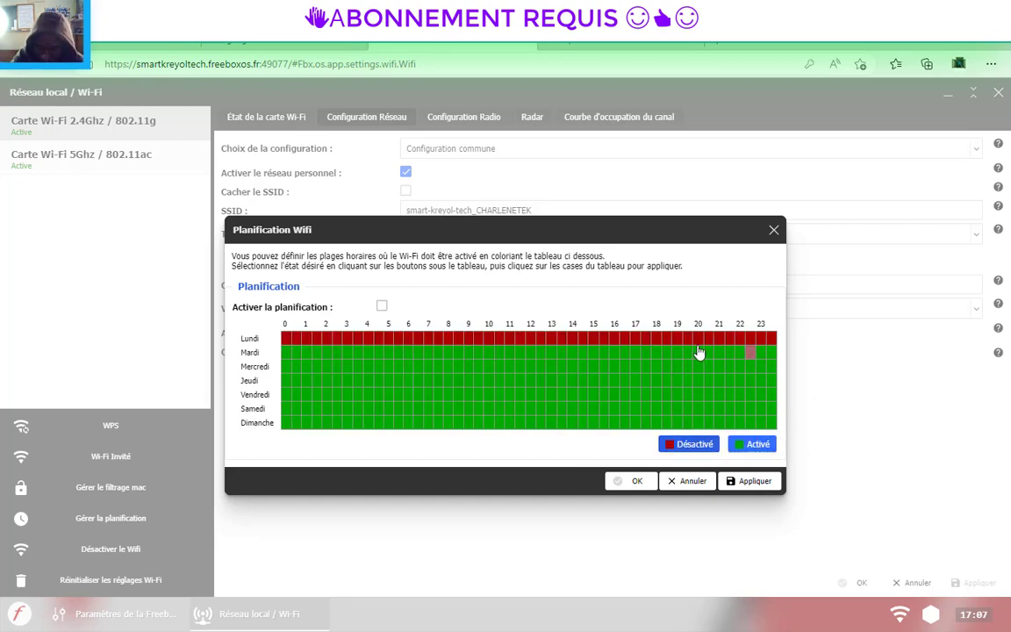
drag(286, 340, 775, 426)
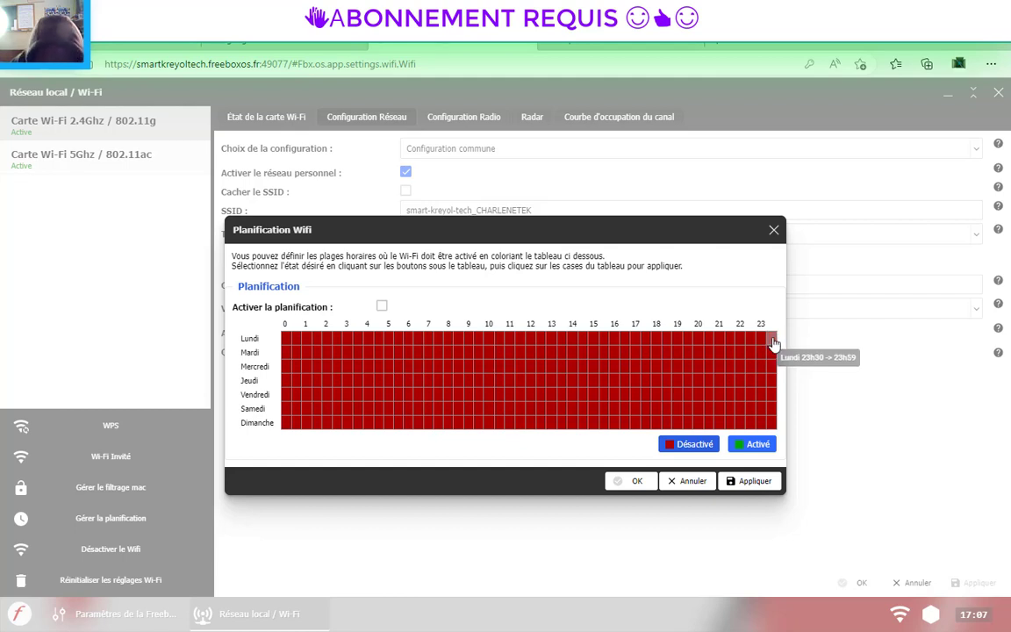
- Switch to Activé and mark 0h to 11h30 as Wi-Fi on for Lundi through Dimanche
click(743, 445)
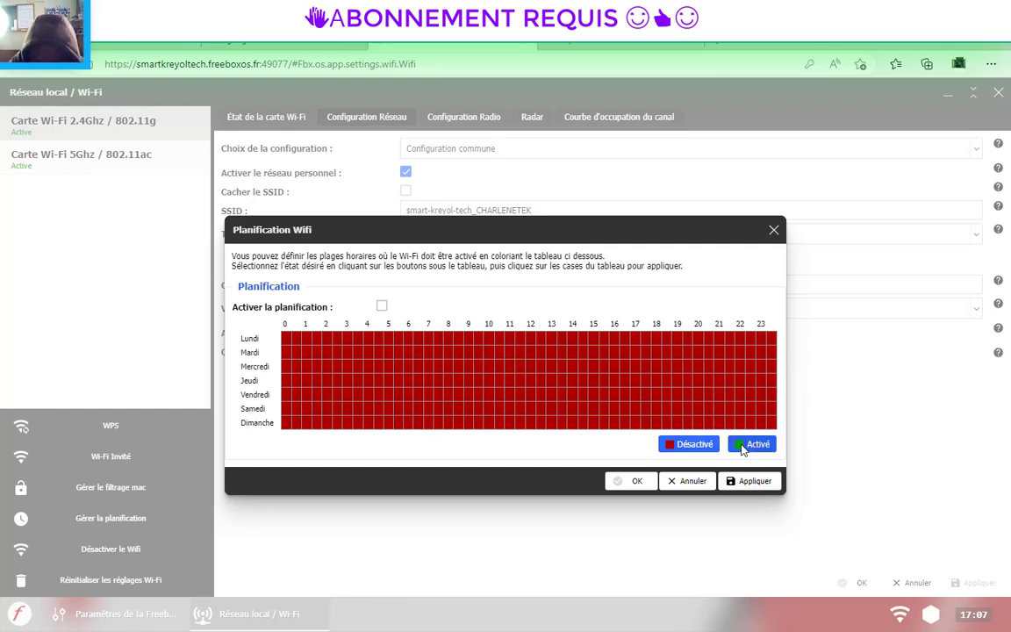
click(287, 339)
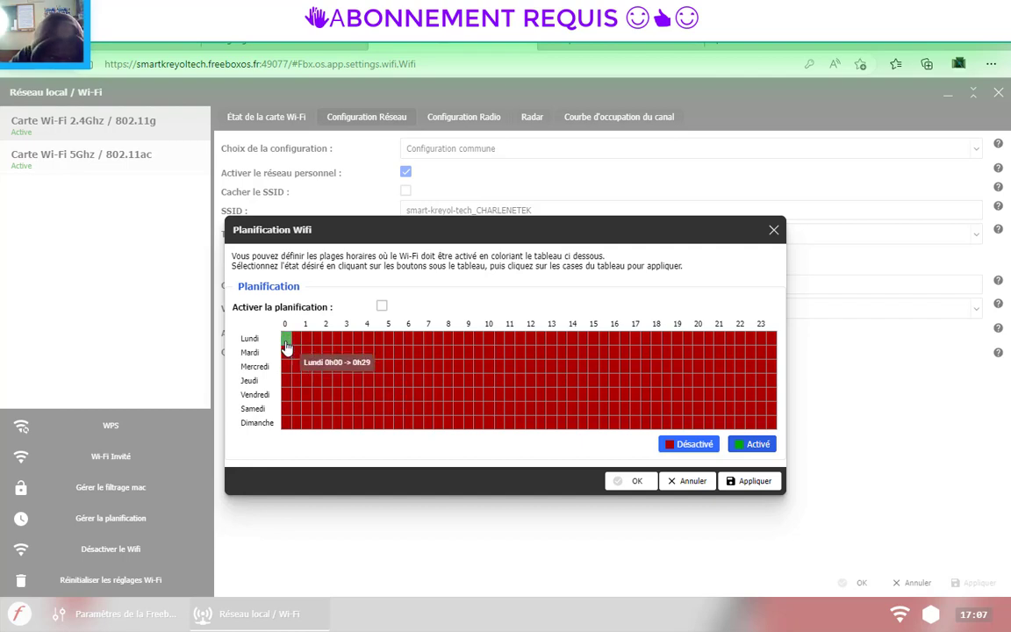
drag(287, 346, 284, 423)
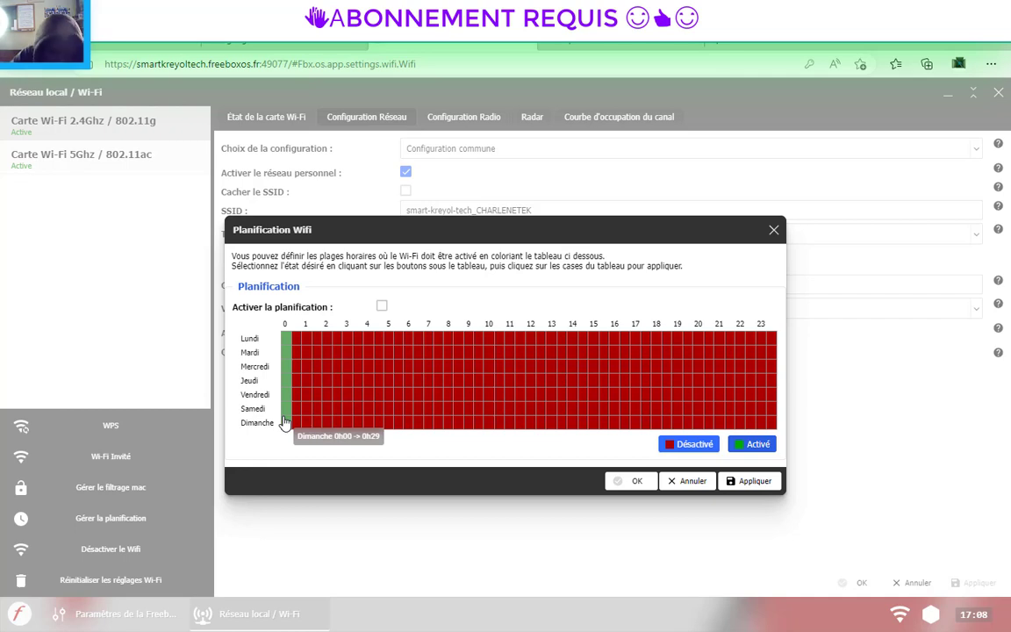
drag(285, 423, 514, 427)
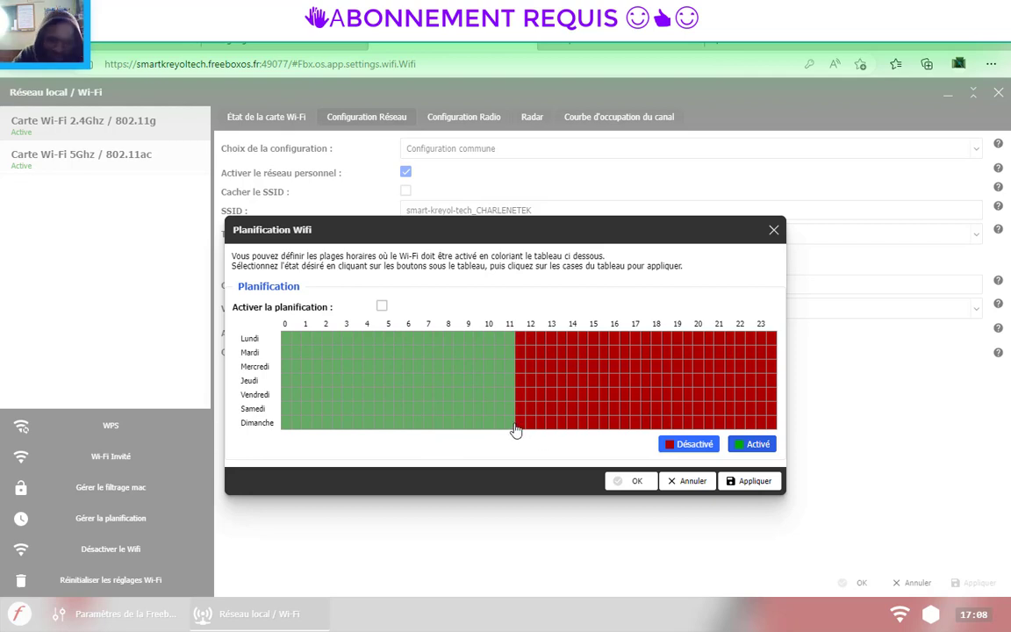
drag(516, 430, 514, 428)
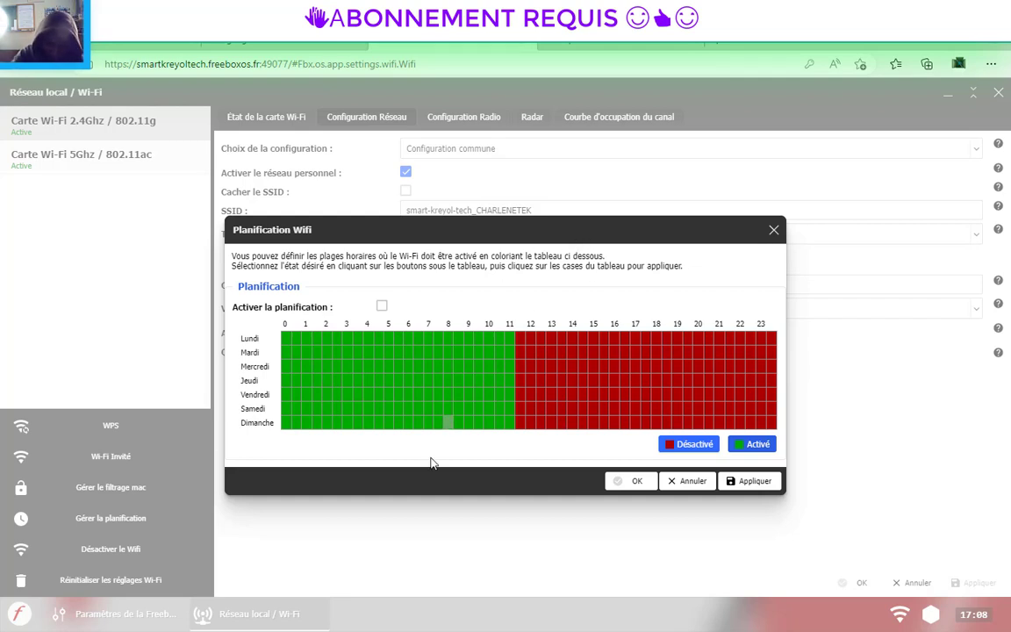
- Close Planification Wifi and answer Non to discard the unsaved schedule changes
click(774, 232)
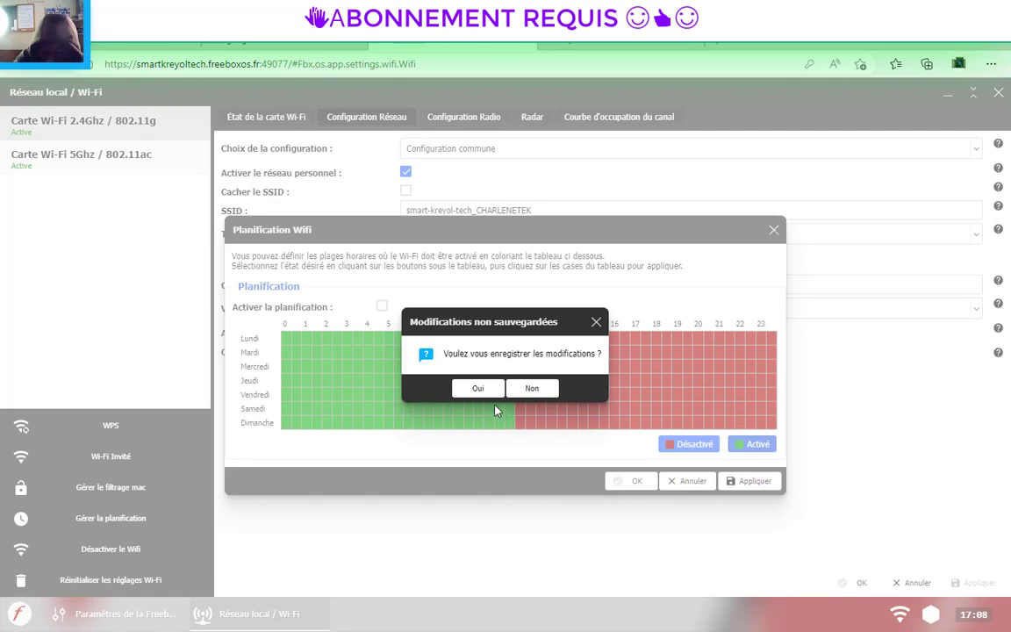
click(531, 389)
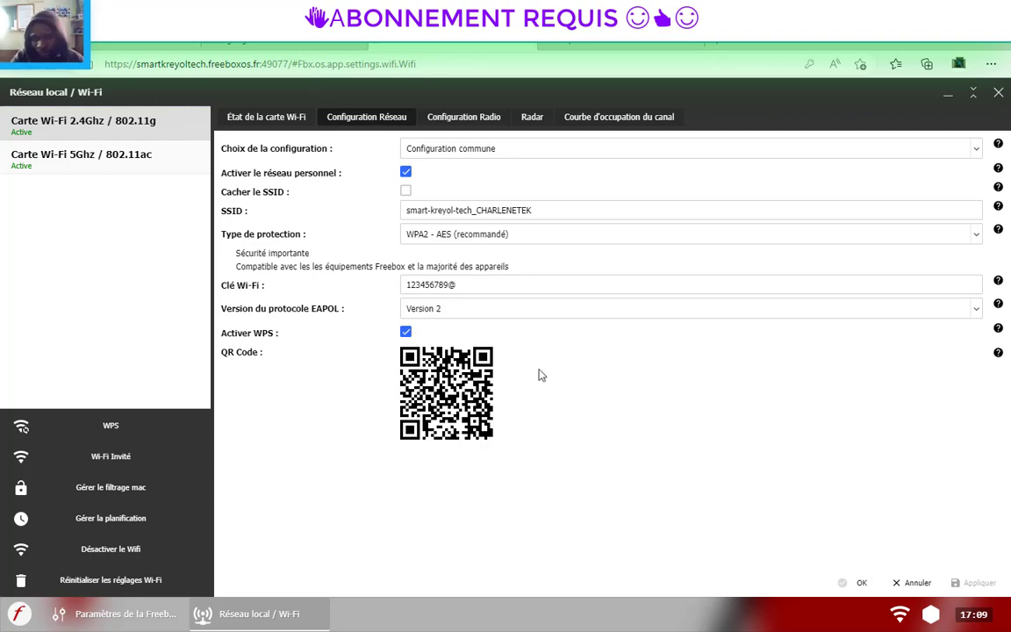
- Hide the Freebox settings and Google Images windows to reveal the desktop
click(939, 44)
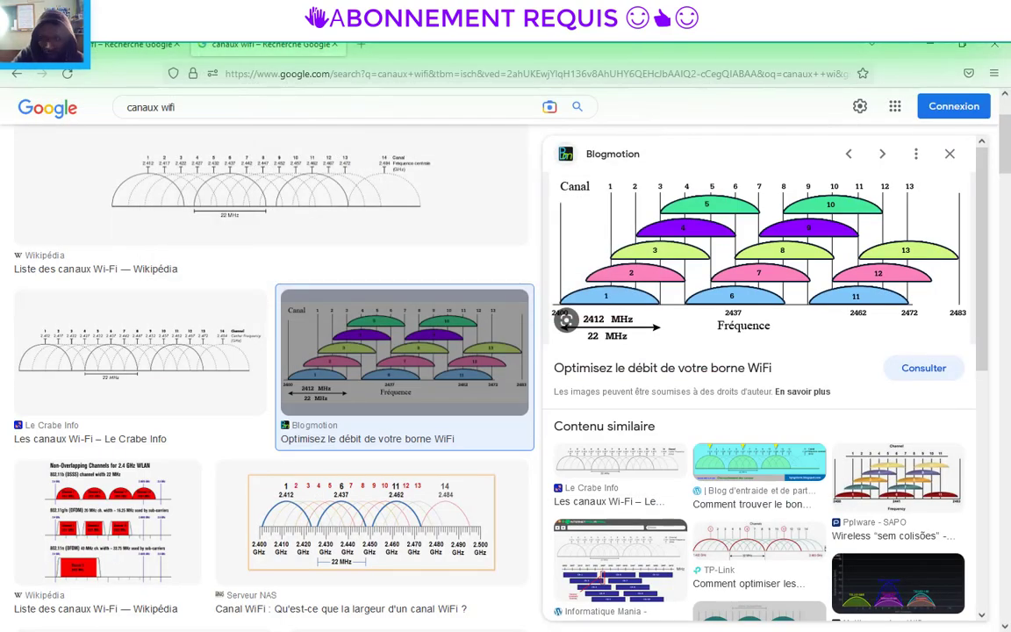
click(931, 44)
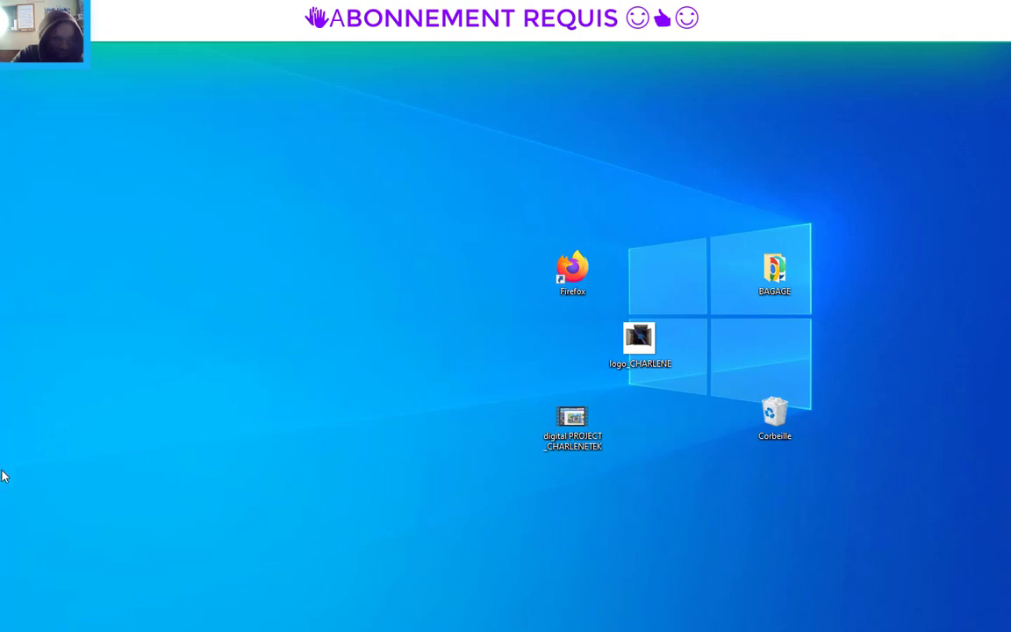
- Open the Windows Start menu to list the installed apps and tiles
key(super)
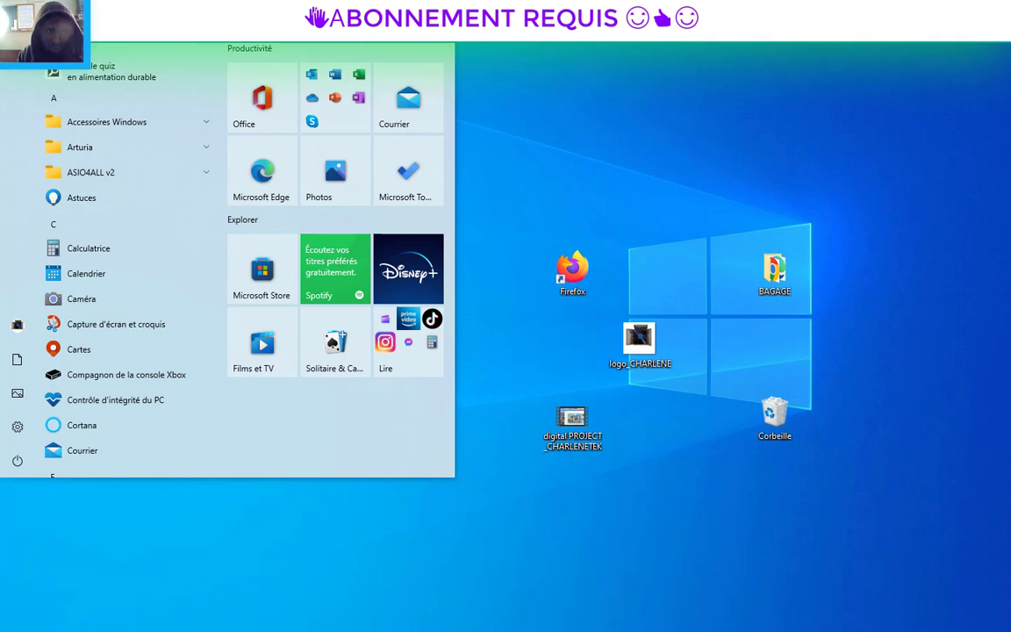
- Search the Start menu for 'bu' and launch Connexion Bureau à distance
key(super)
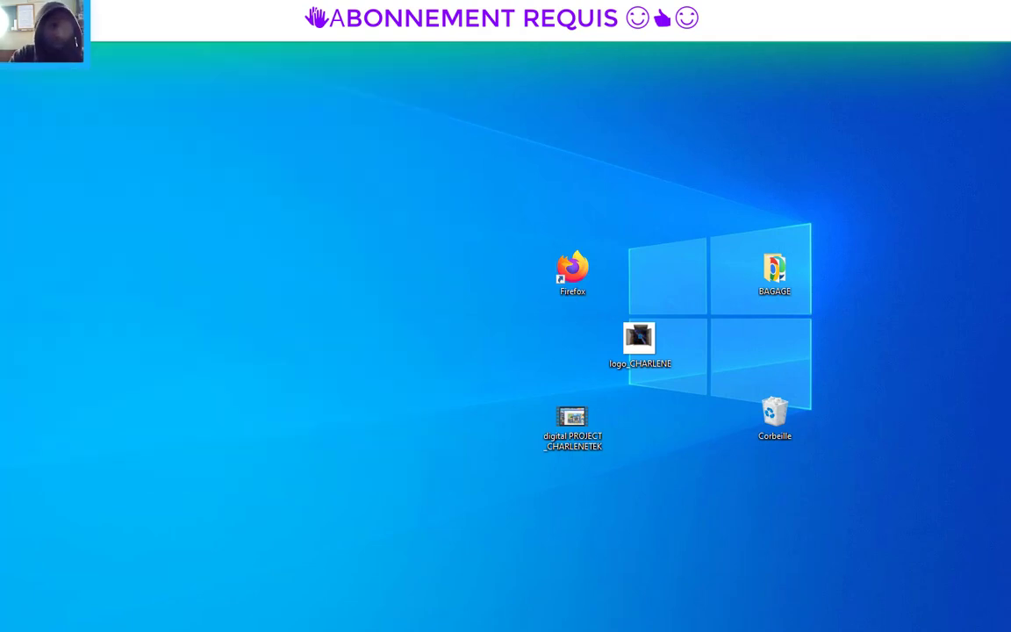
key(super)
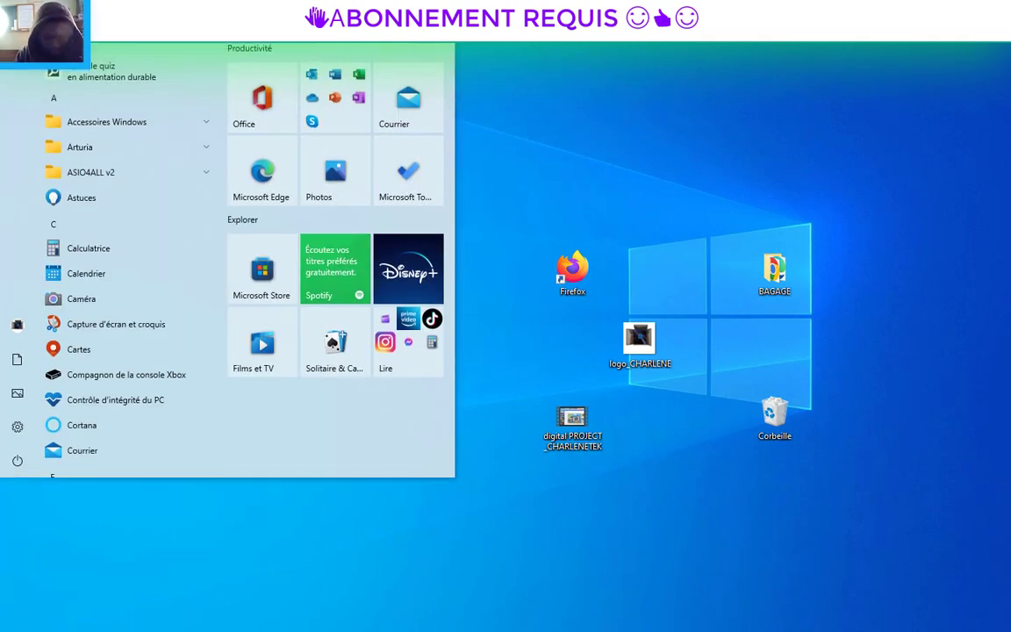
text(ca)
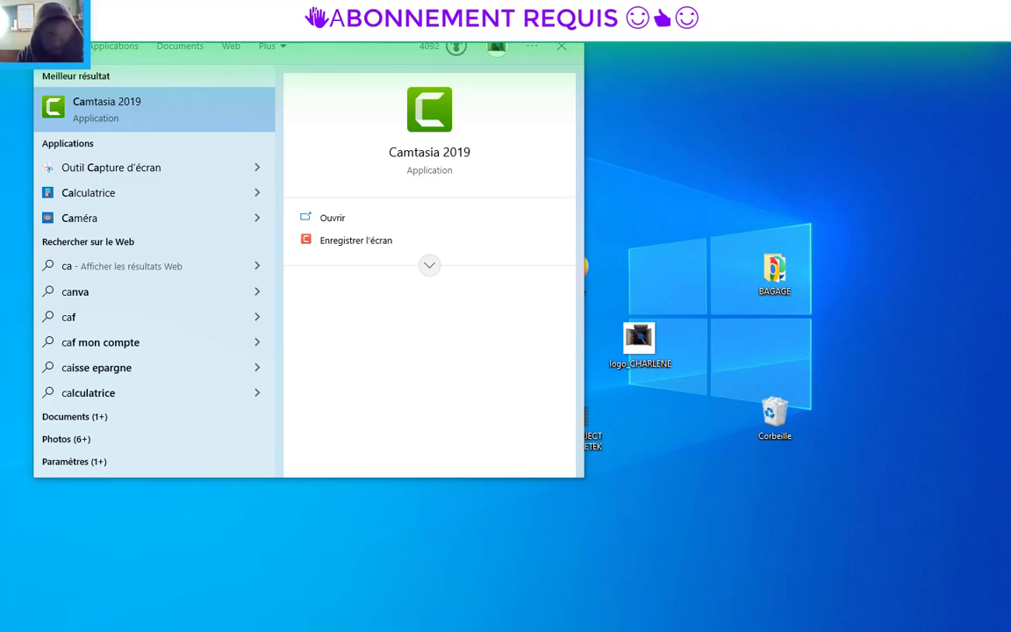
key(BackSpace)
key(BackSpace)
text(bu)
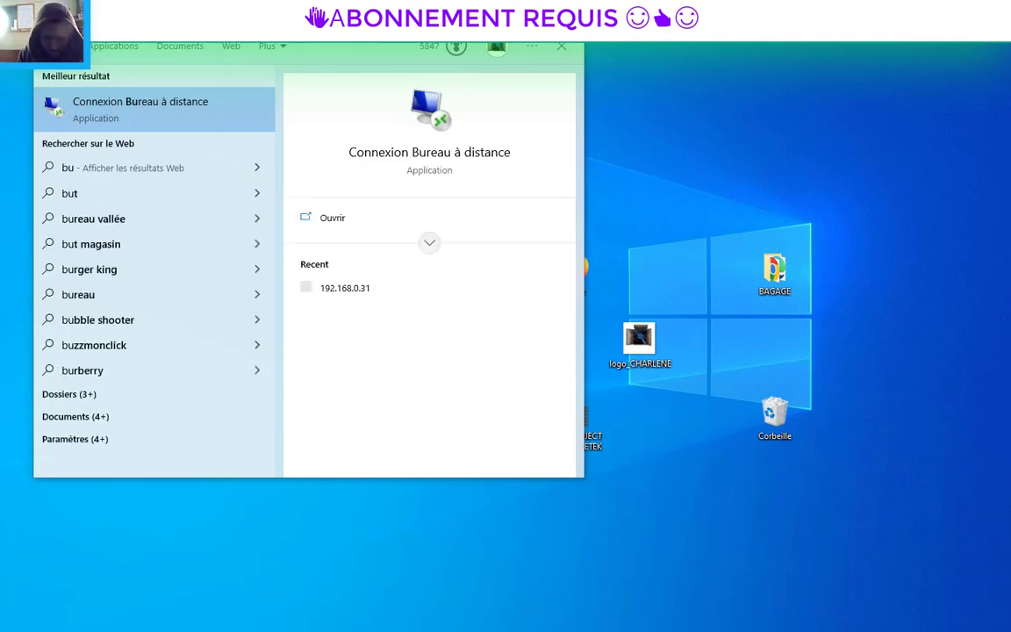
click(230, 118)
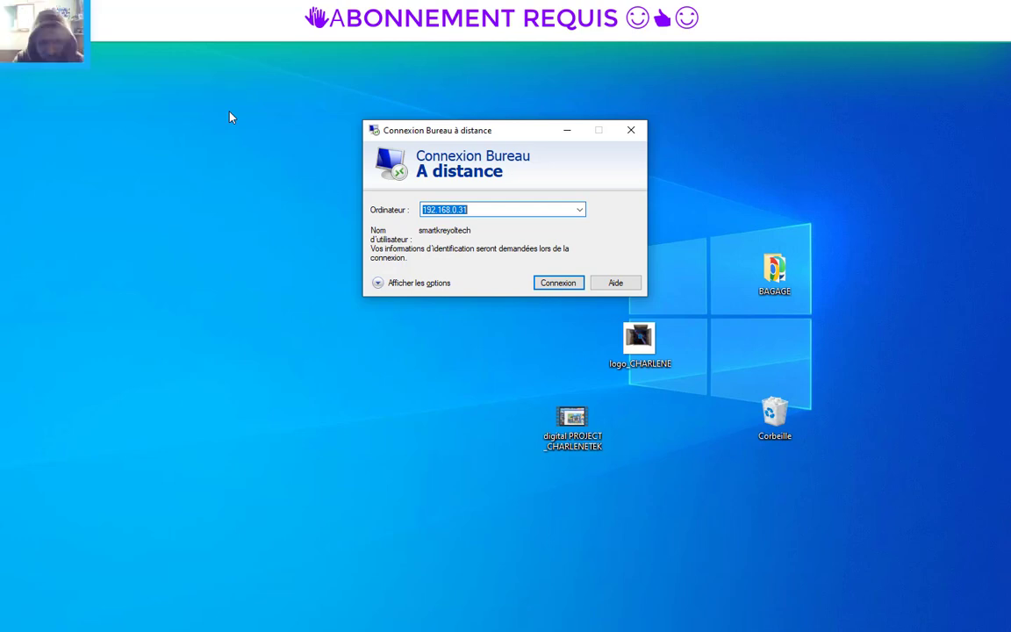
- Set the Ordinateur field to 77.88.255.4 and start the connection
text(77)
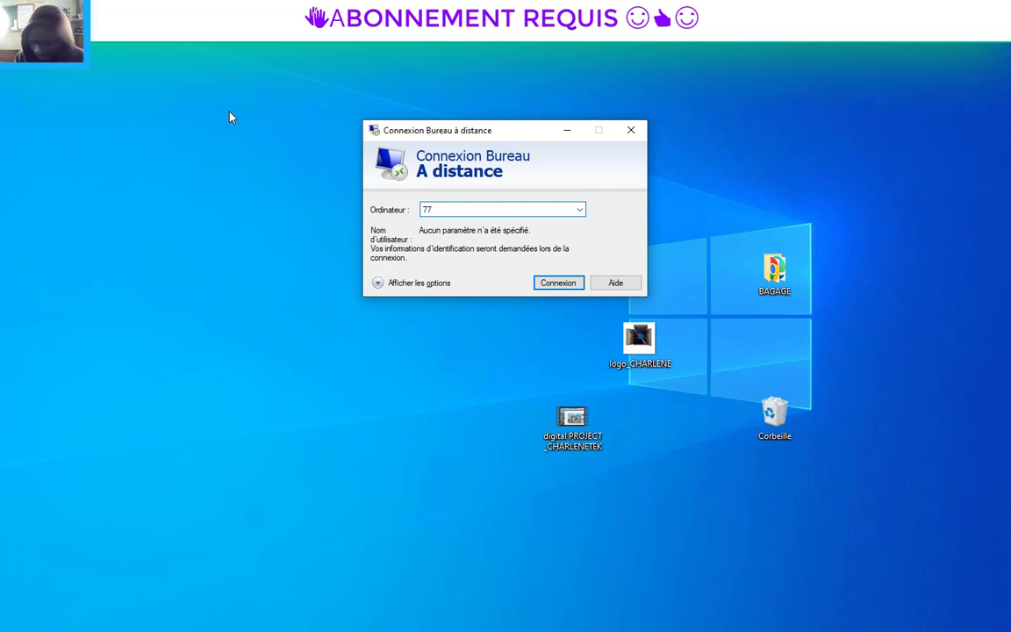
text(.88)
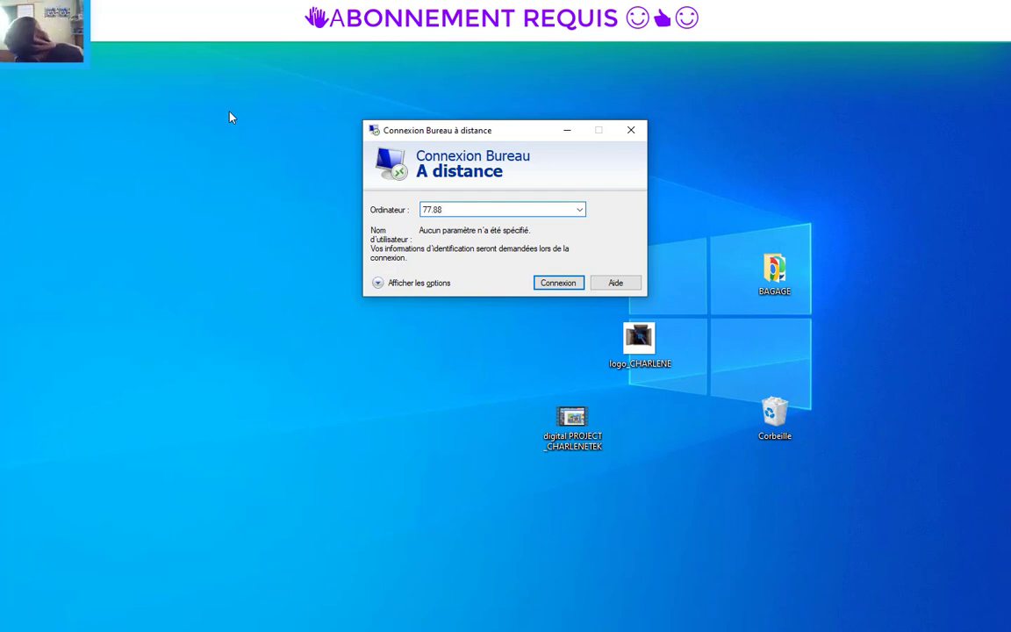
text(.2)
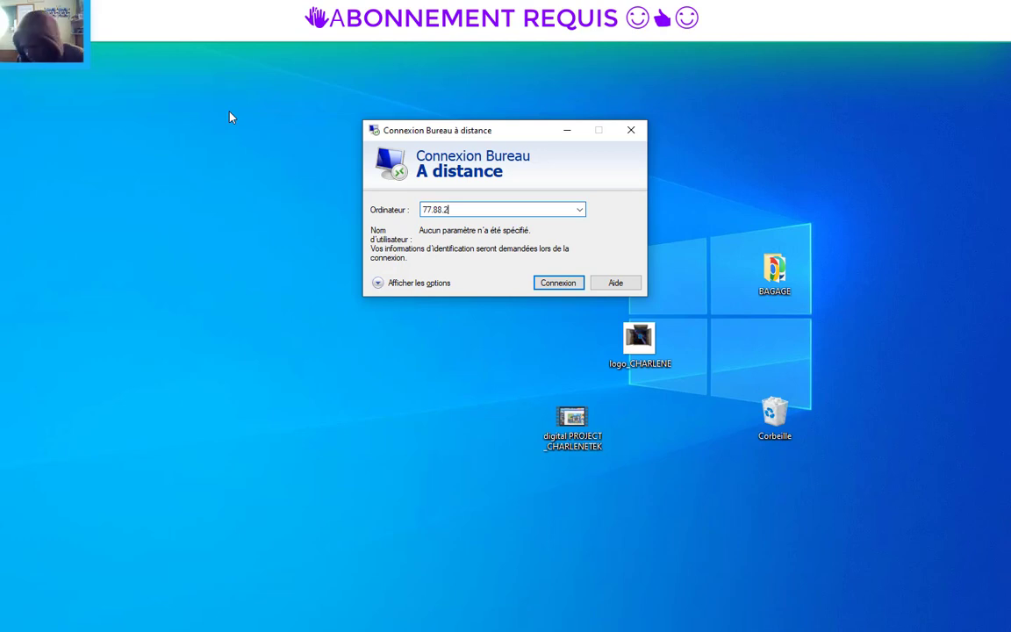
text(55.4)
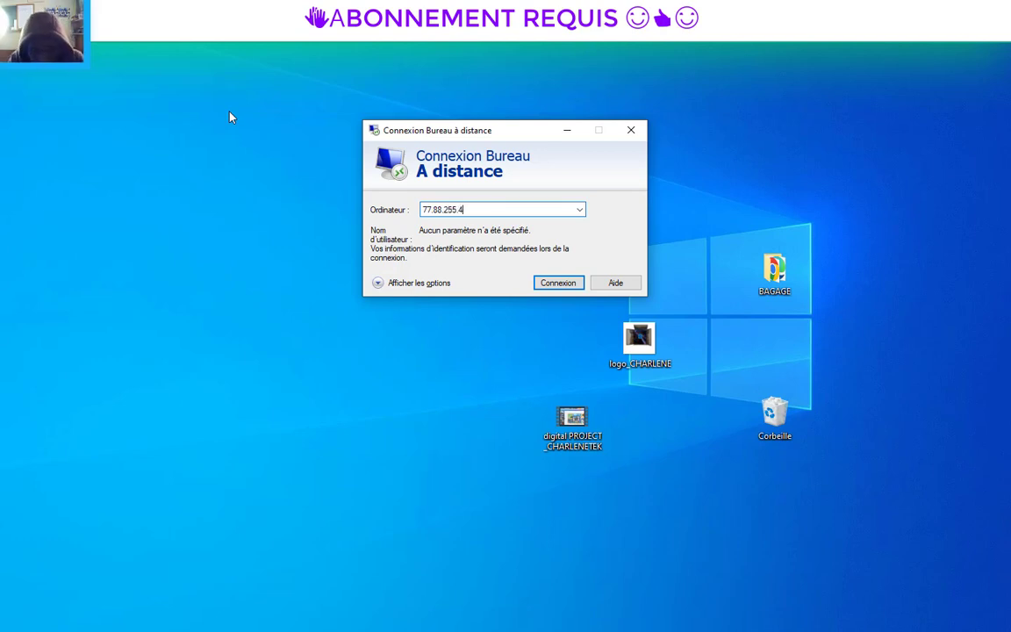
click(556, 284)
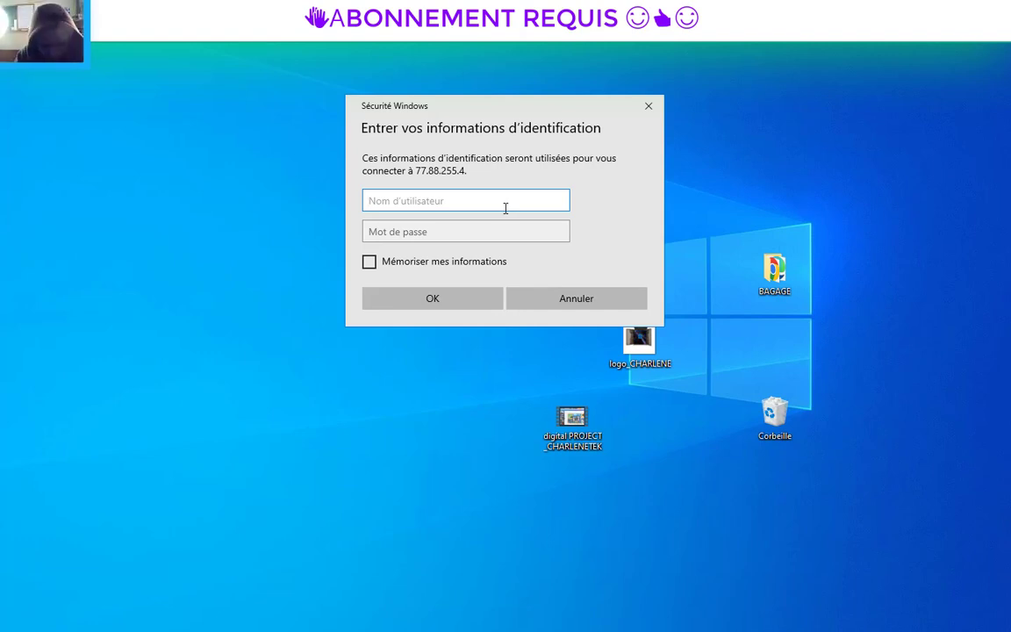
- Sign in with the remote account's user name and password, then accept the certificate warning
text(char)
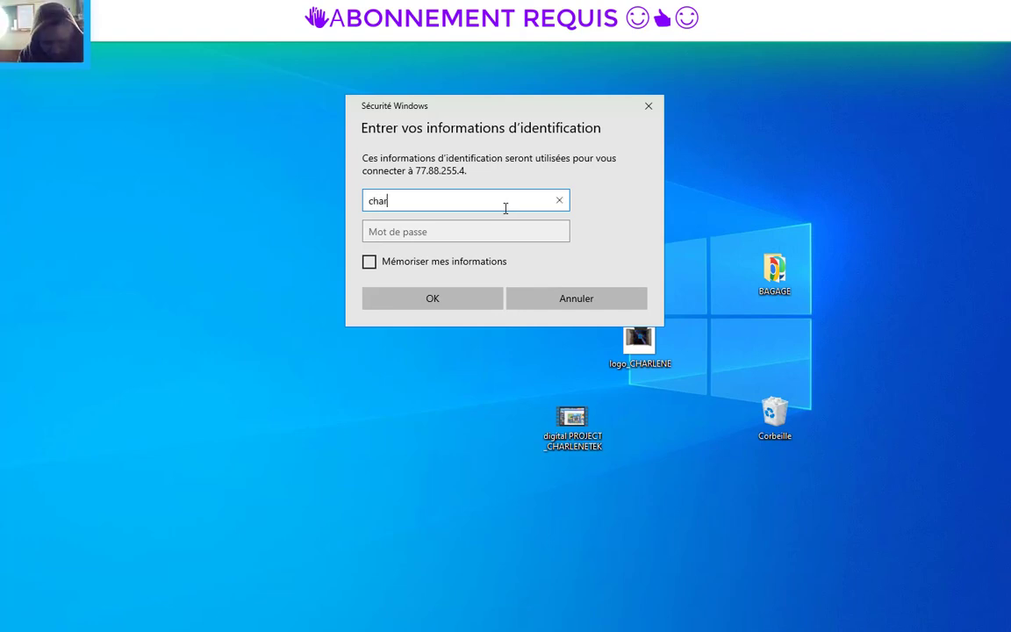
text(lenete)
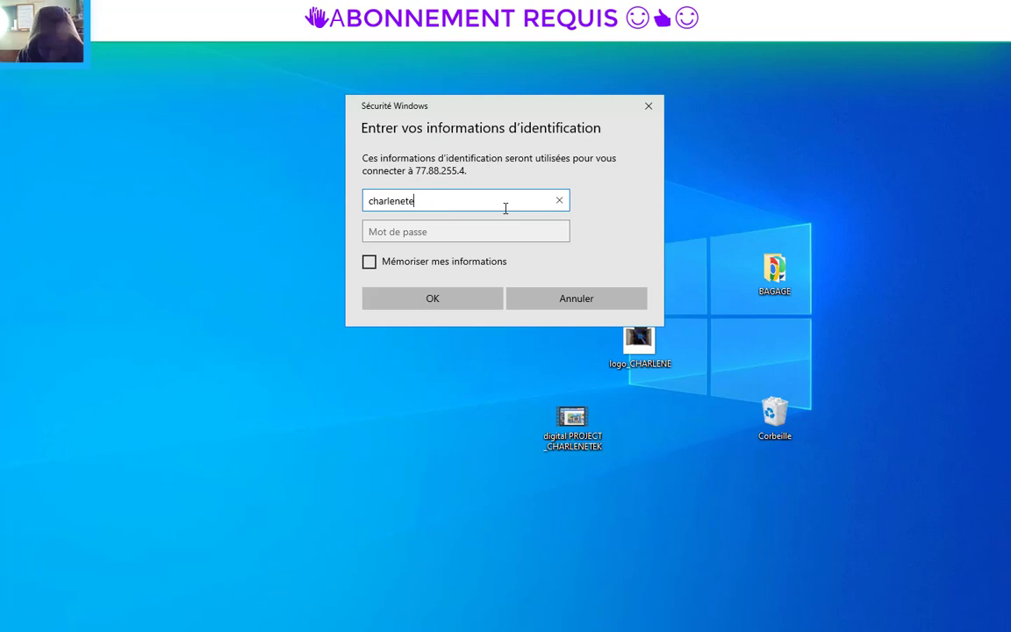
text(k)
click(521, 232)
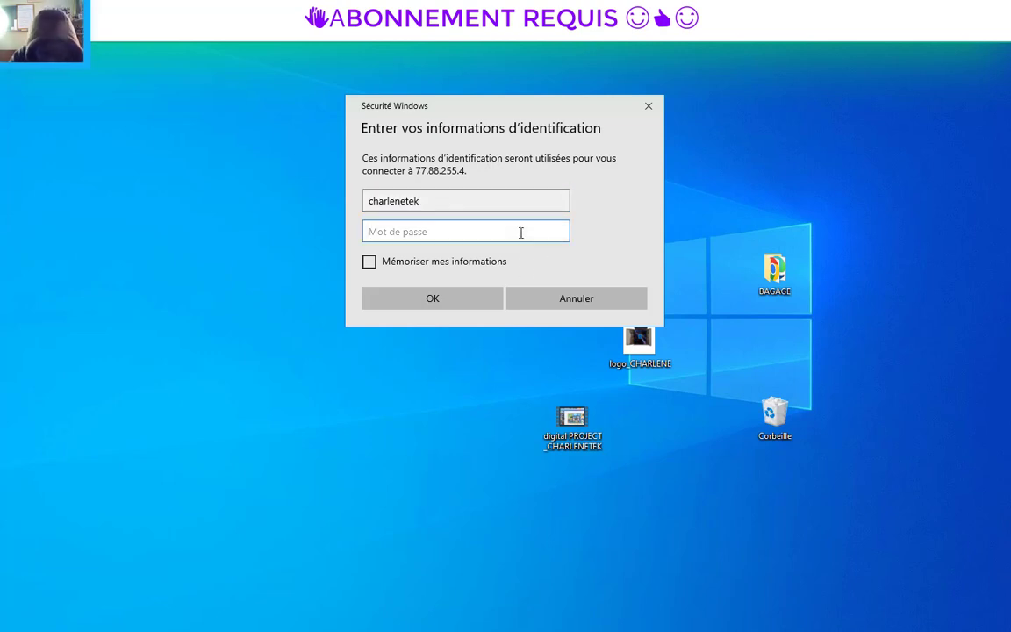
text(••)
key(Return)
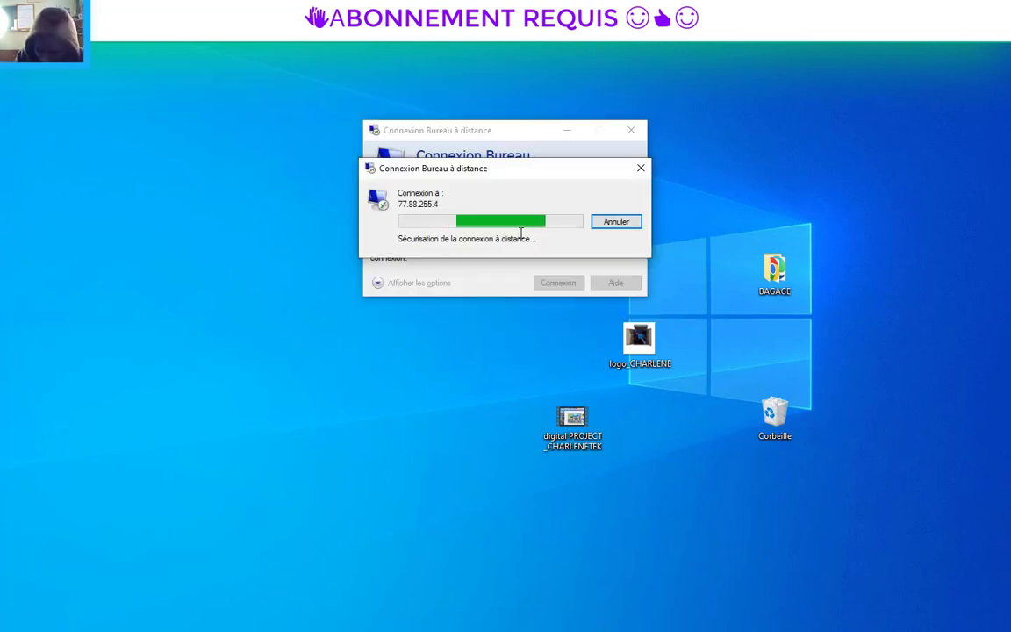
click(537, 331)
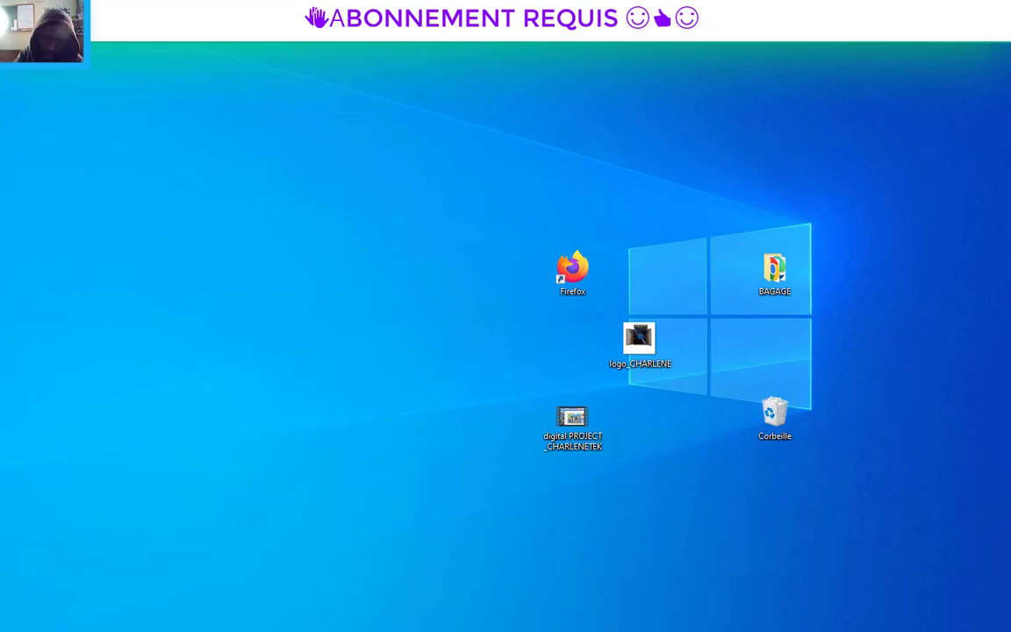
- Restore the Remote Desktop session window from its taskbar preview
mouse_move(466, 19)
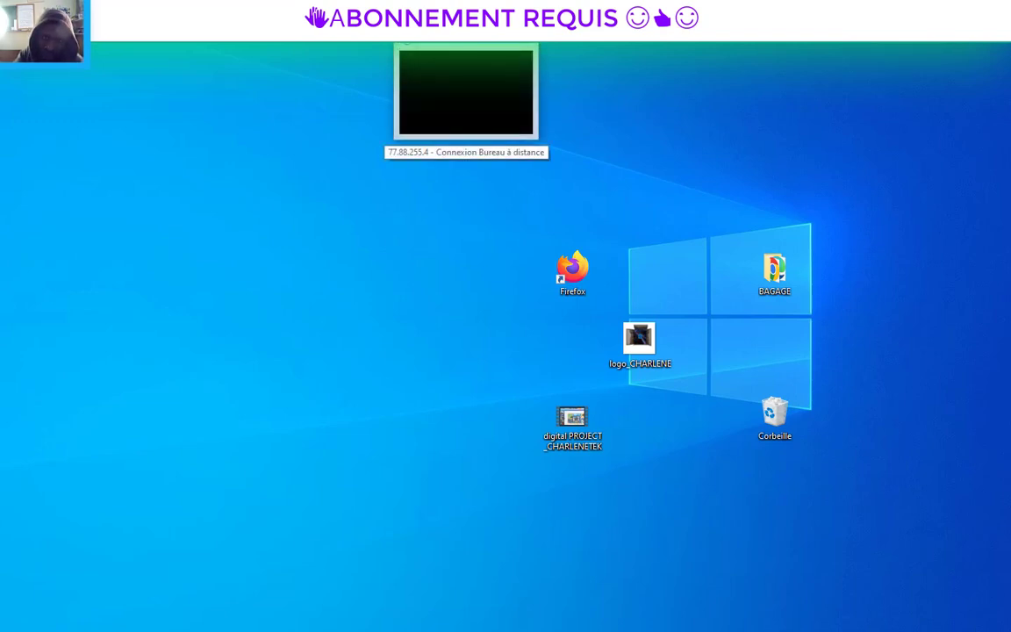
click(467, 84)
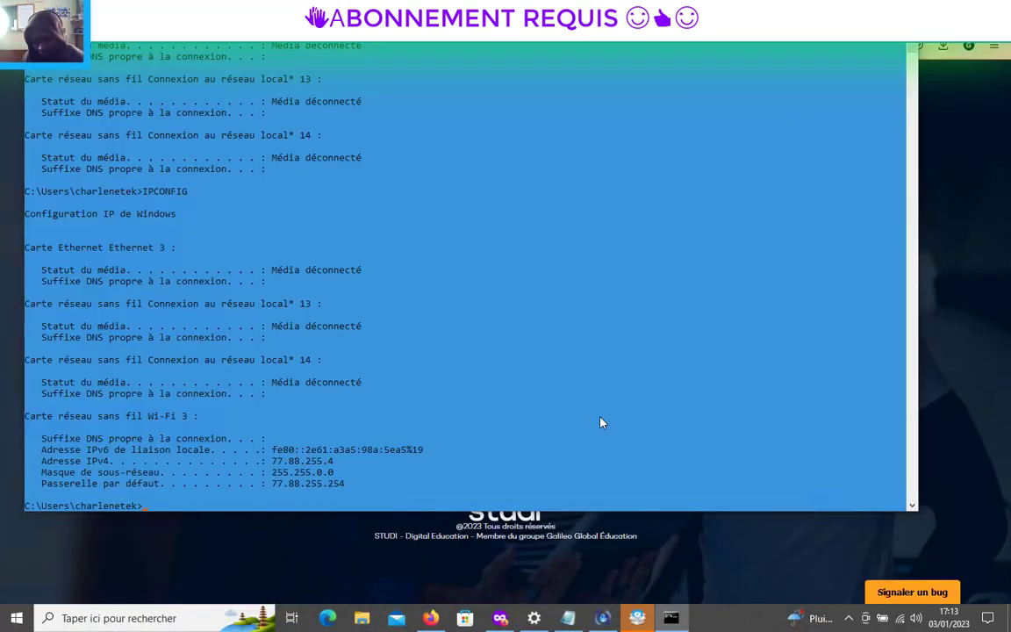
- Scroll the IPCONFIG output to confirm Wi-Fi 3 has IPv4 77.88.255.4, then switch to Firefox
scroll(865, 99, up, 2)
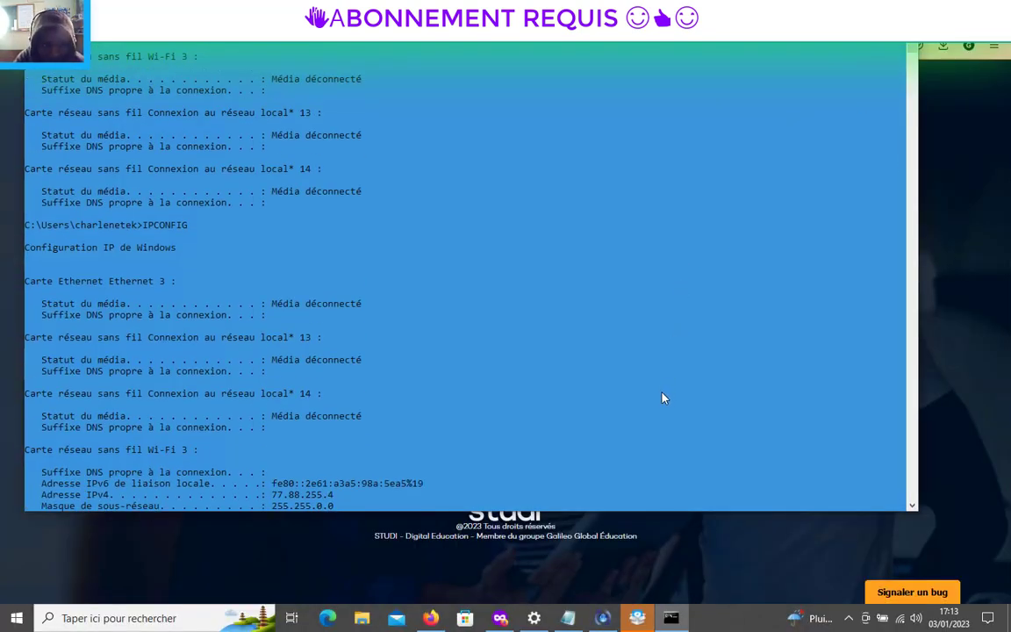
scroll(598, 203, up, 1)
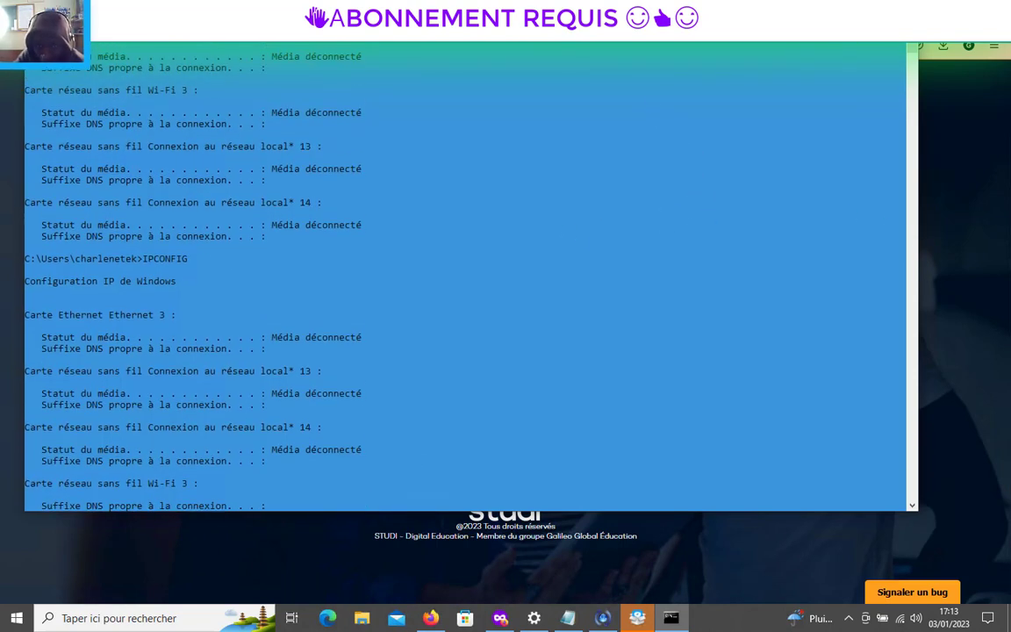
scroll(465, 276, down, 1)
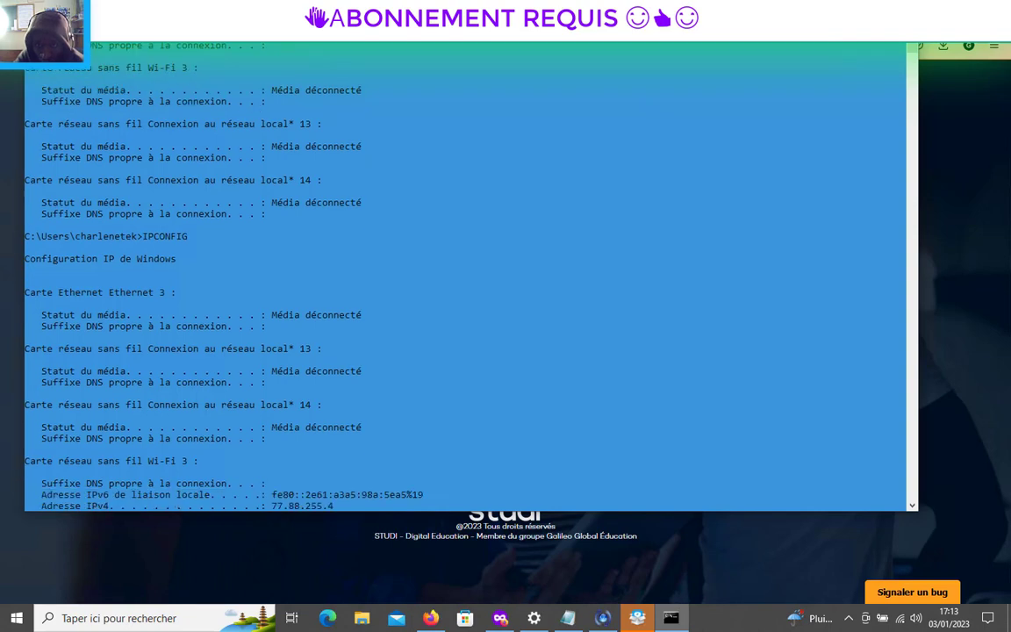
key(alt+Tab)
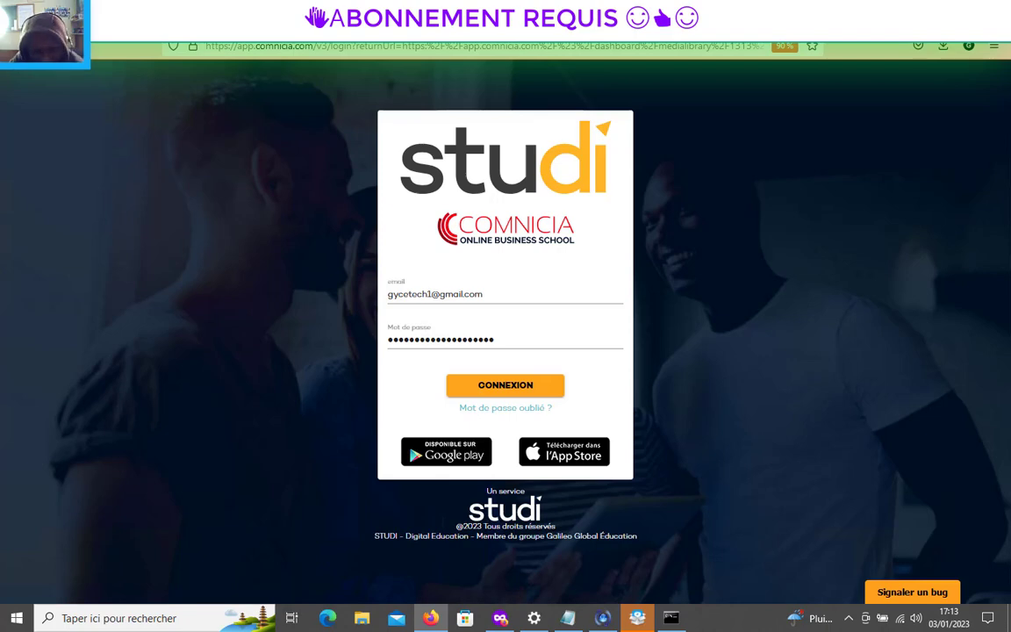
- Maximize Facebook, minimize Apple Software Update, close the RealPlayer prompt, and show Wi-Fi networks
key(alt+Tab)
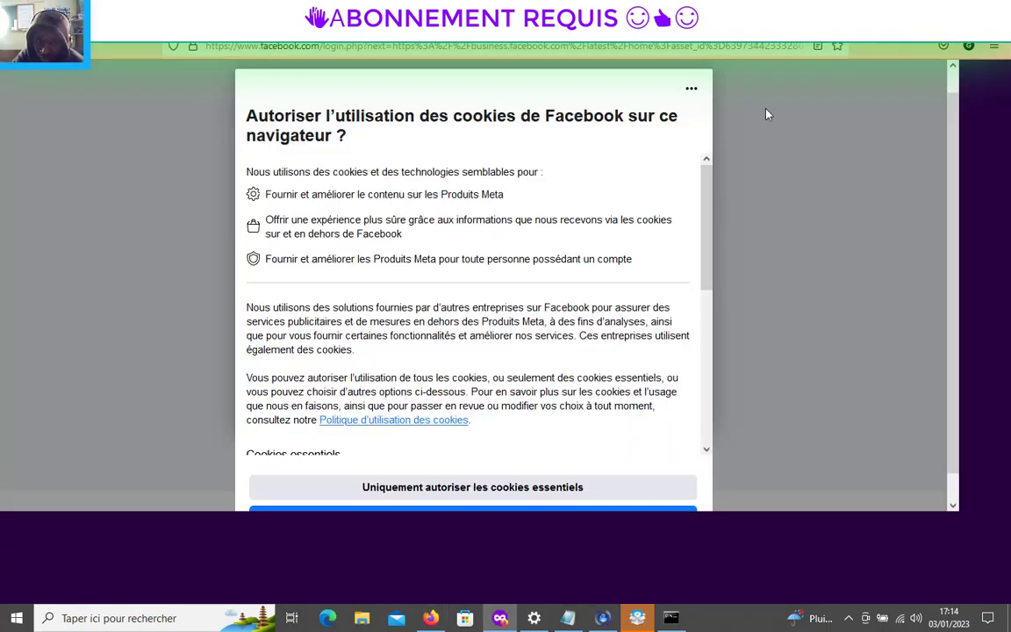
key(super+Up)
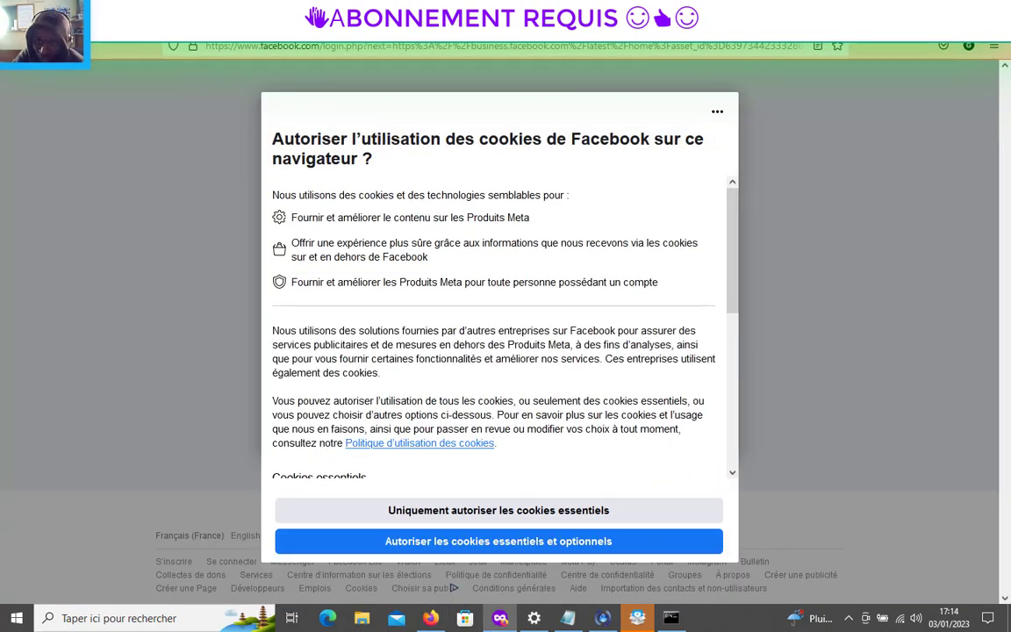
click(602, 618)
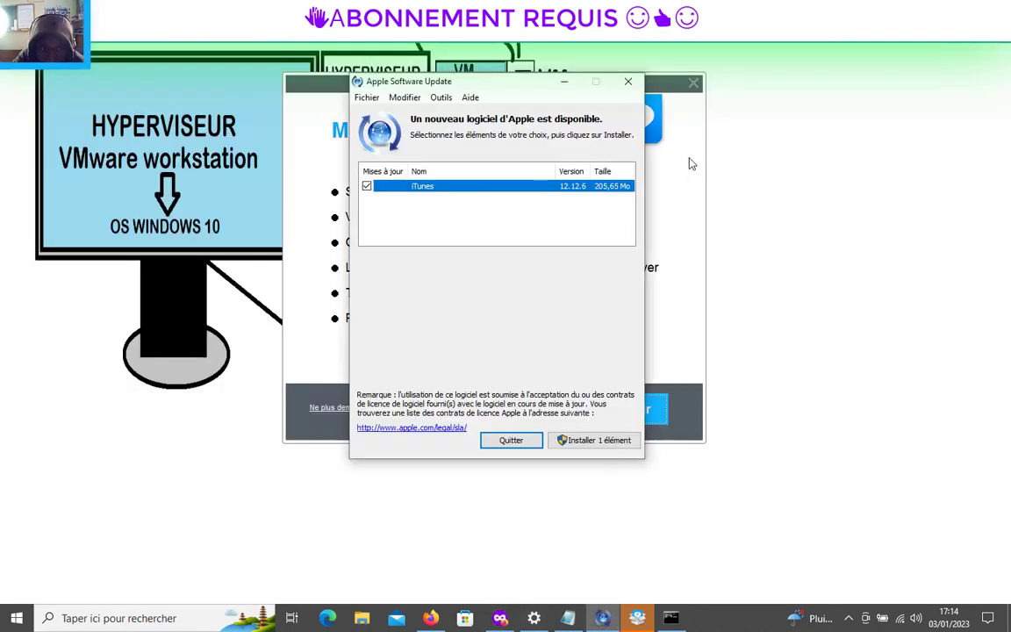
click(565, 80)
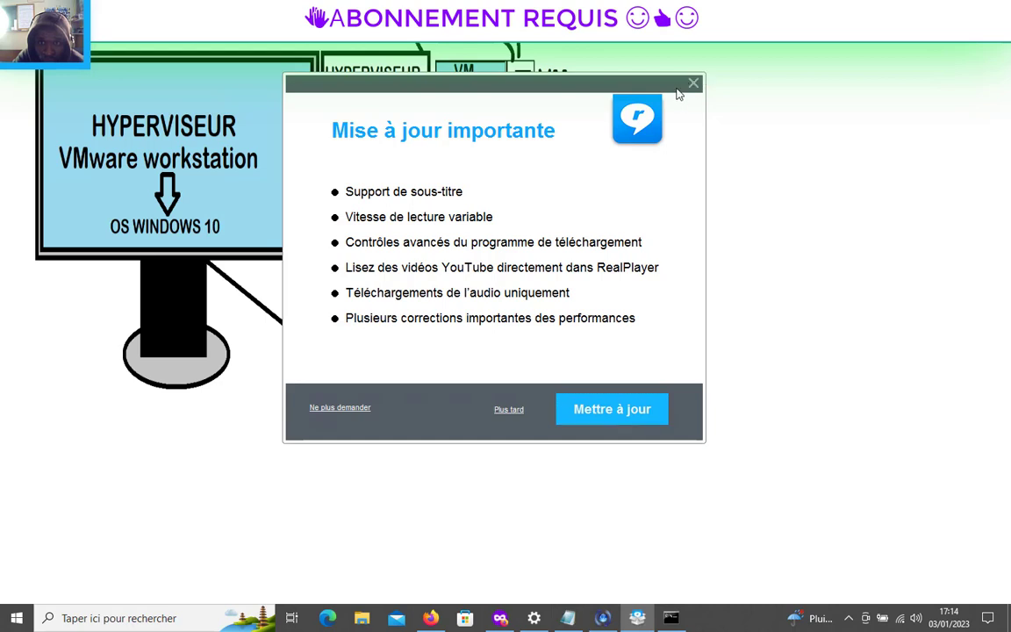
click(694, 85)
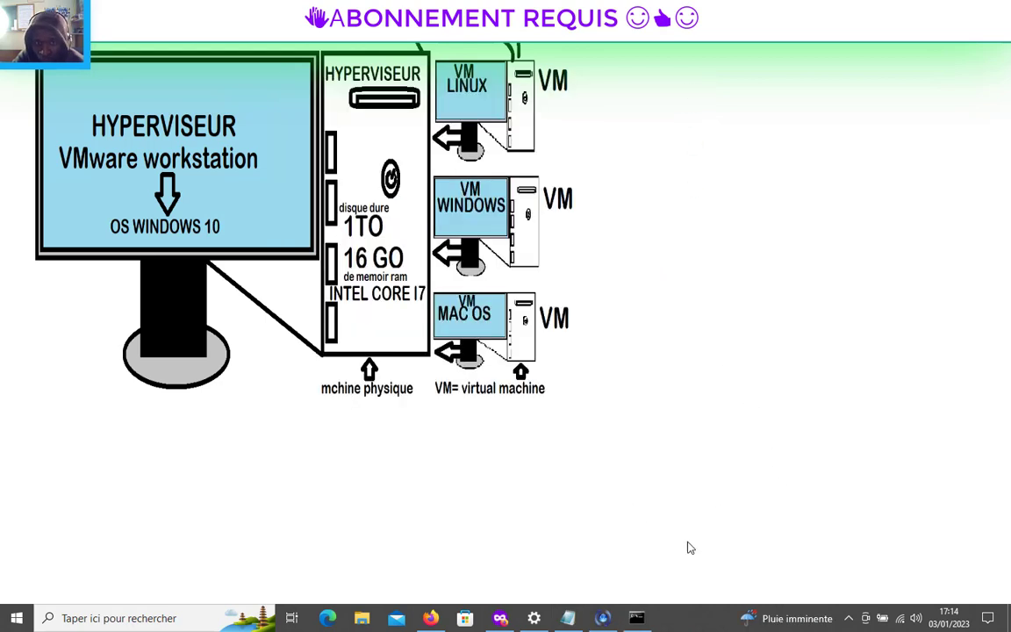
click(902, 620)
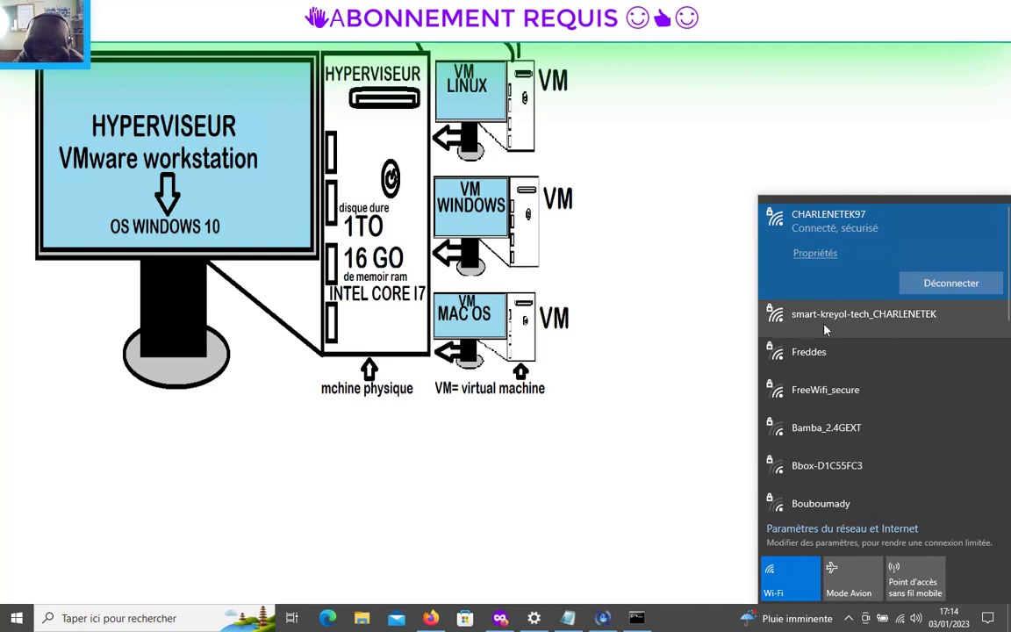
- Scroll the Wi-Fi flyout to review the nearby networks
scroll(795, 338, down, 1)
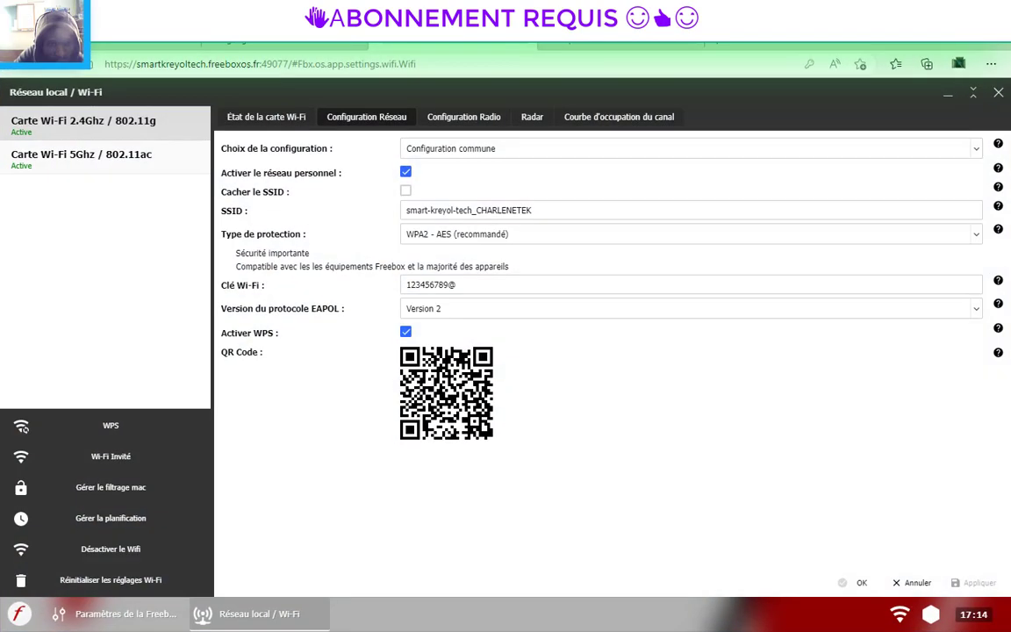
- Select the Wi-Fi network name, then open 'Gérer le filtrage mac' in the sidebar
click(531, 211)
drag(531, 211, 402, 211)
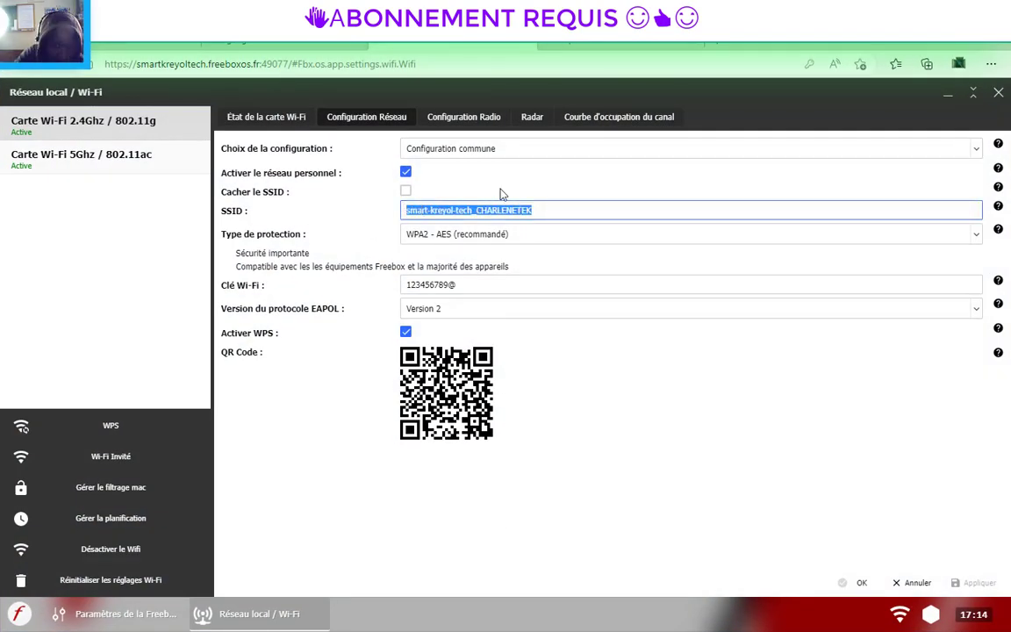
click(108, 487)
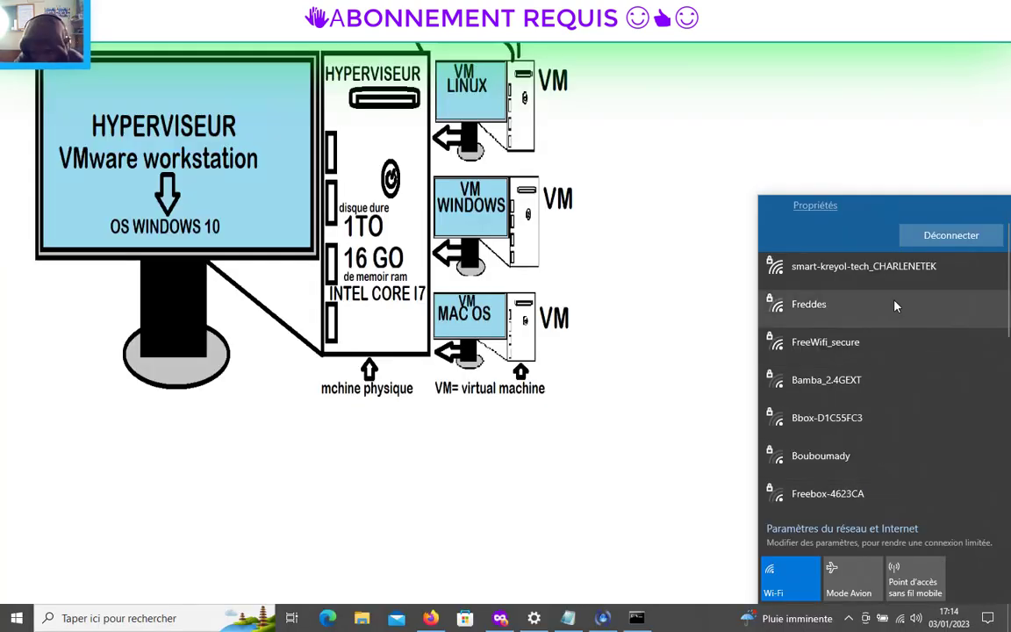
- Choose the smart-kreyol-tech Wi-Fi network and try to join it with 'Se connecter'
click(806, 268)
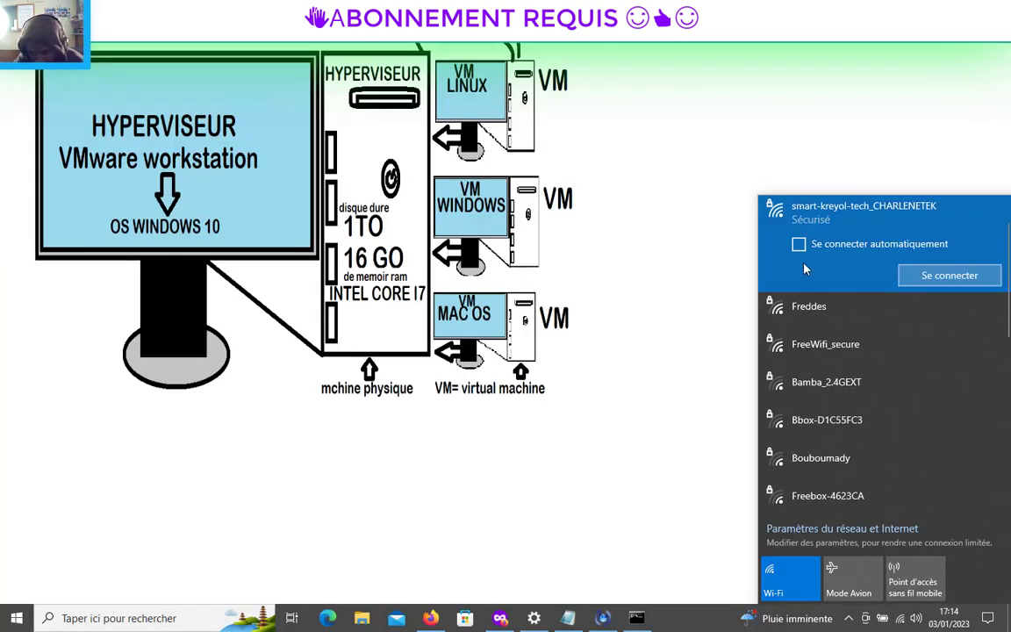
click(965, 281)
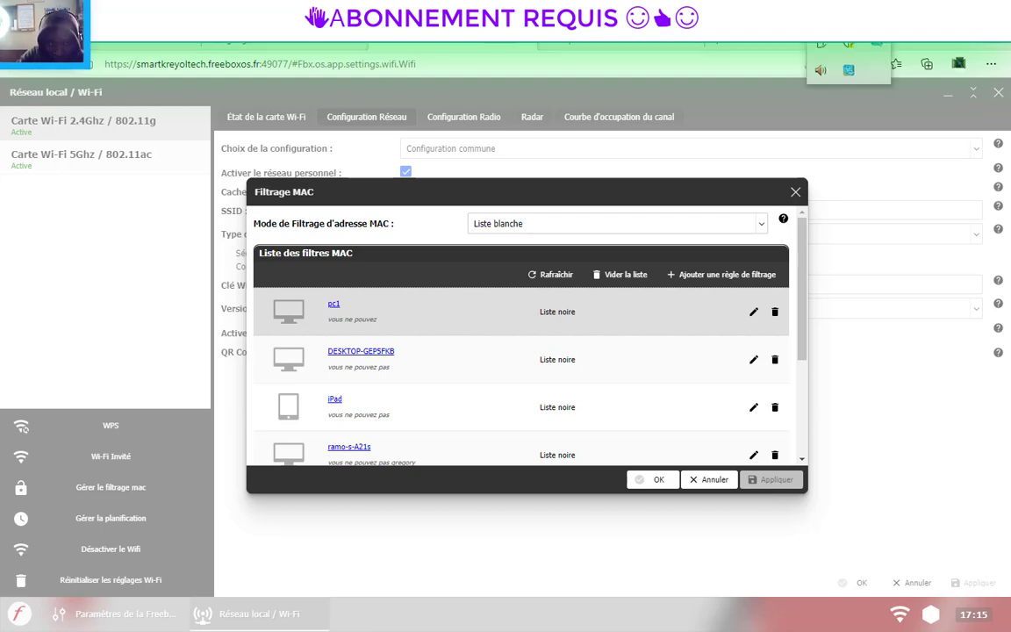
- Close the stray BAGAGE Explorer window and minimize the browser to reveal the Windows desktop
key(super+e)
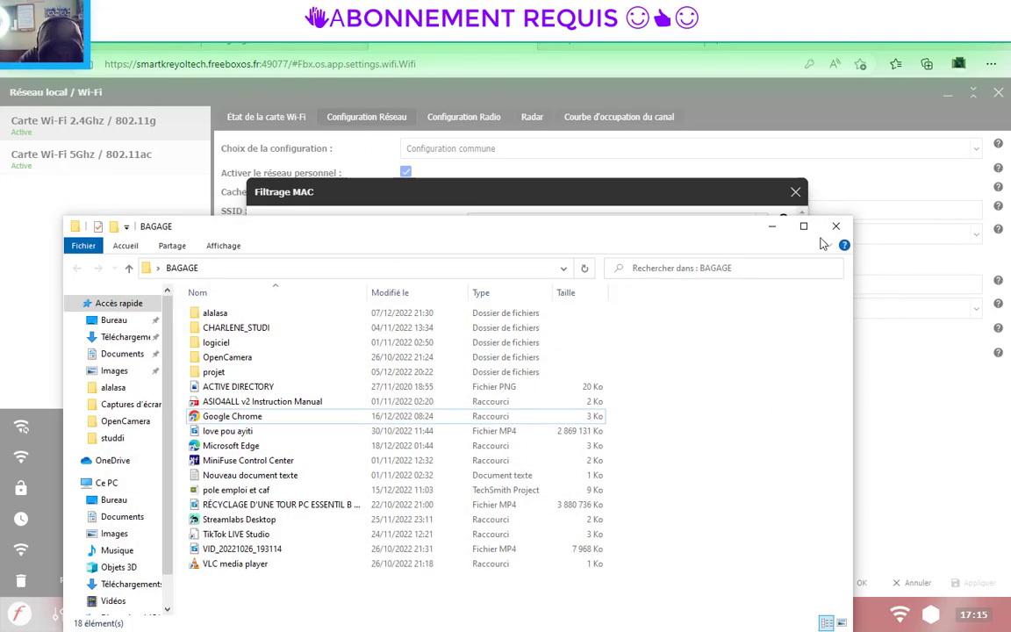
click(760, 228)
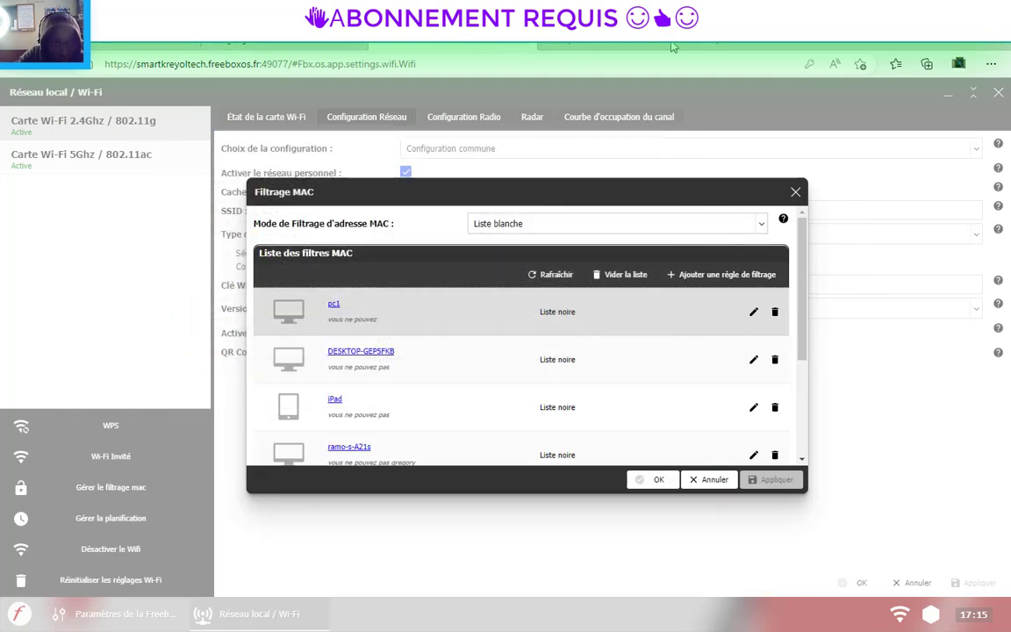
click(933, 51)
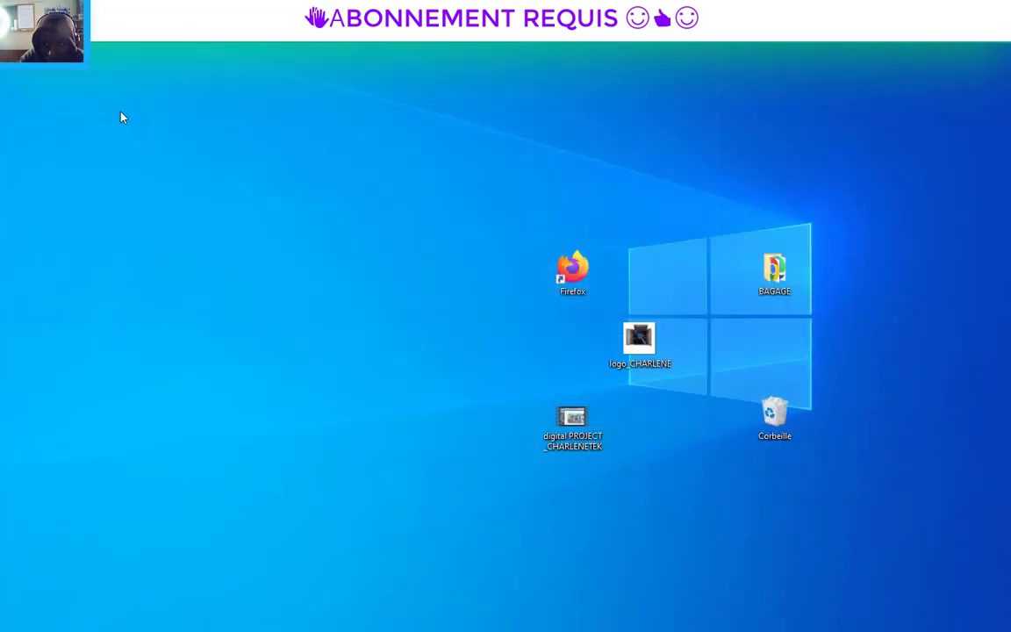
key(super+s)
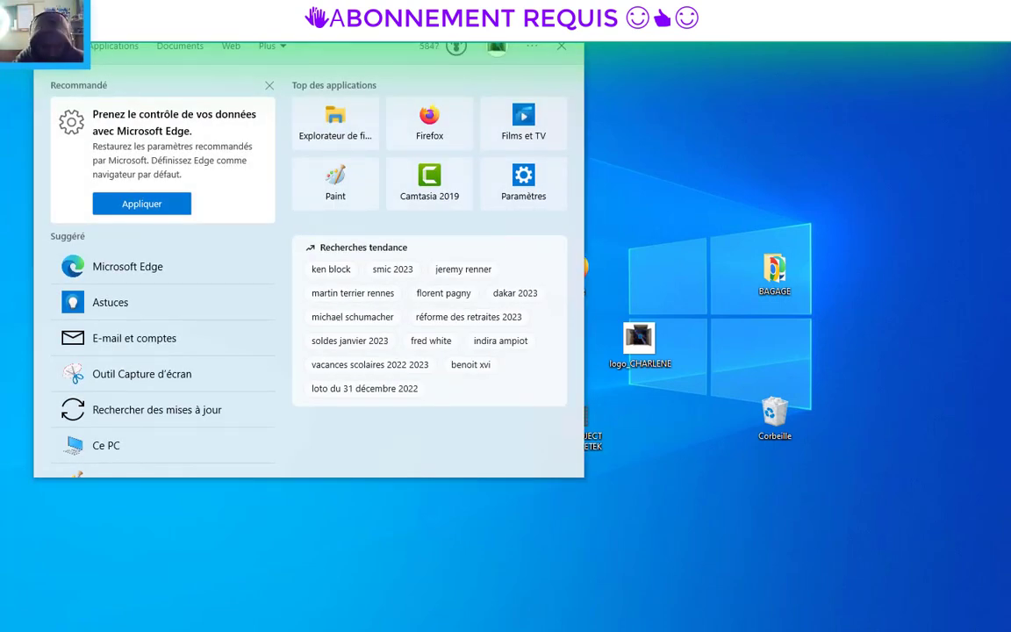
text(bu)
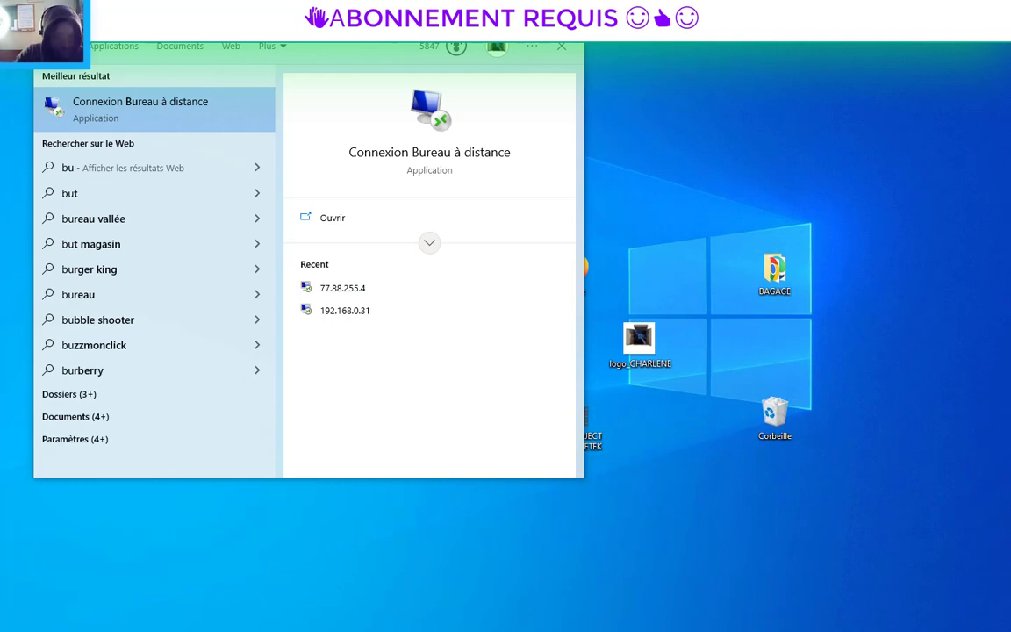
click(129, 102)
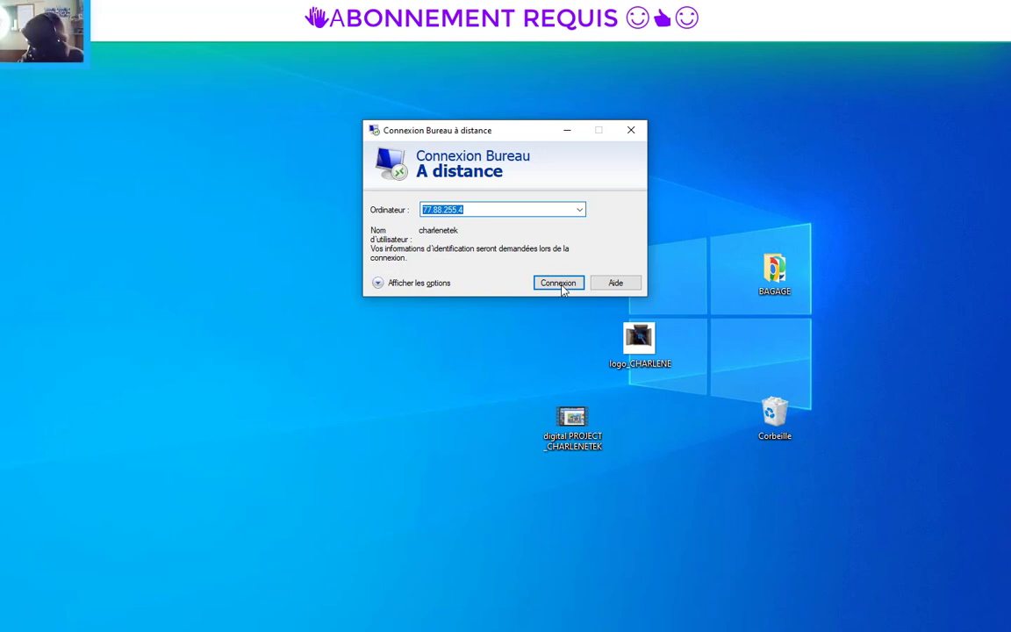
click(571, 288)
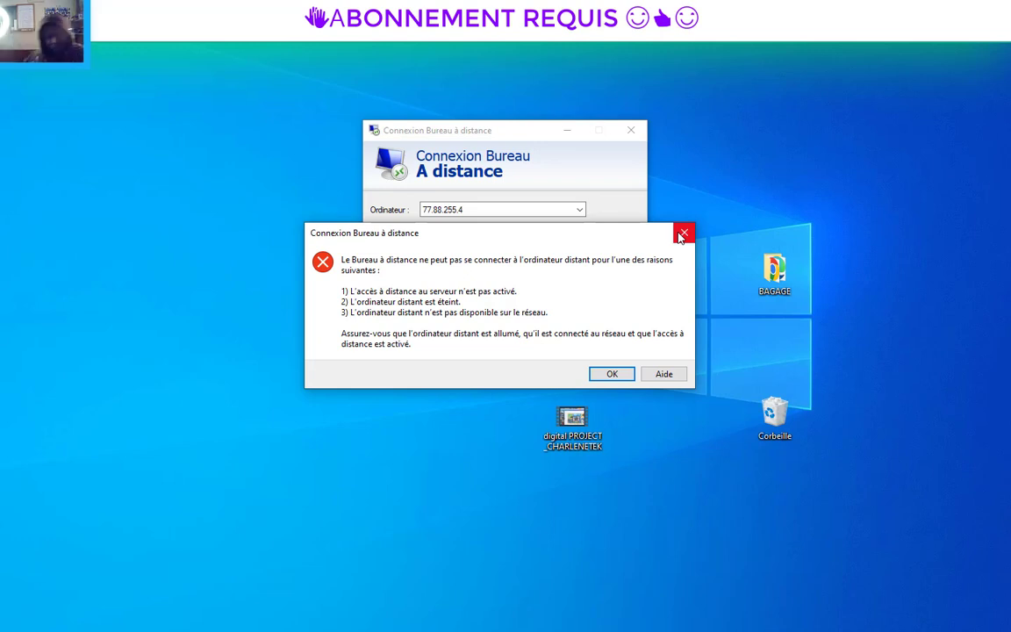
click(683, 233)
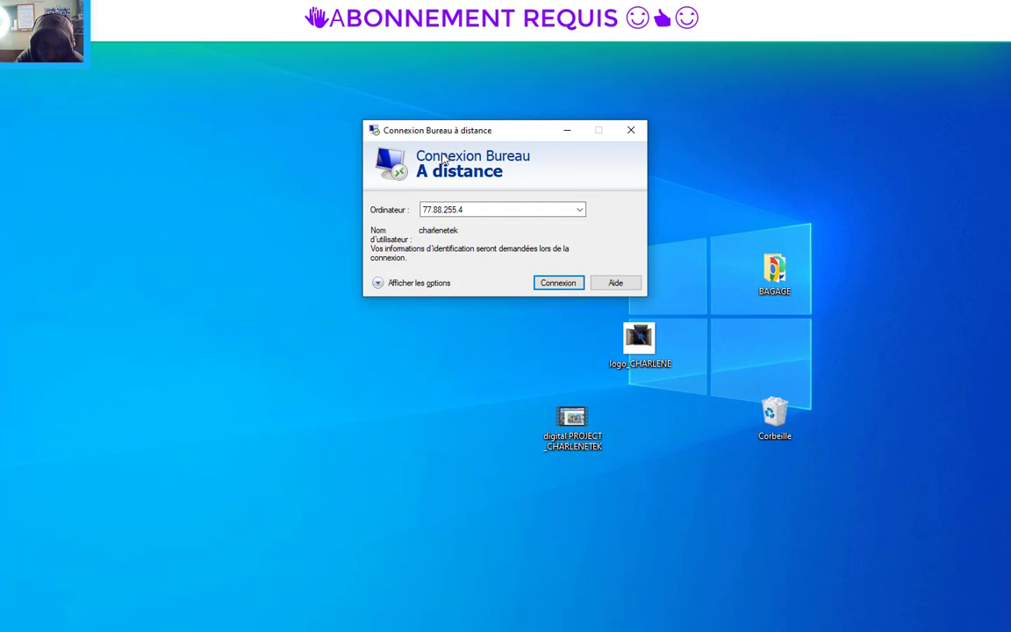
- Change the Remote Desktop computer address to 77.88.255.6 and connect
double_click(481, 208)
click(474, 208)
key(BackSpace)
key(BackSpace)
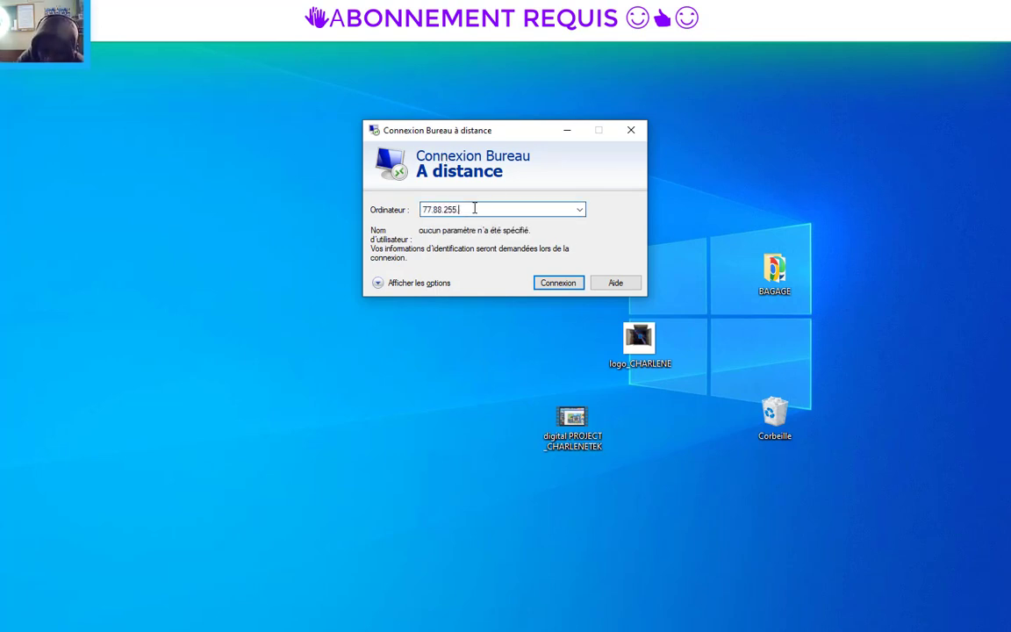
text(.)
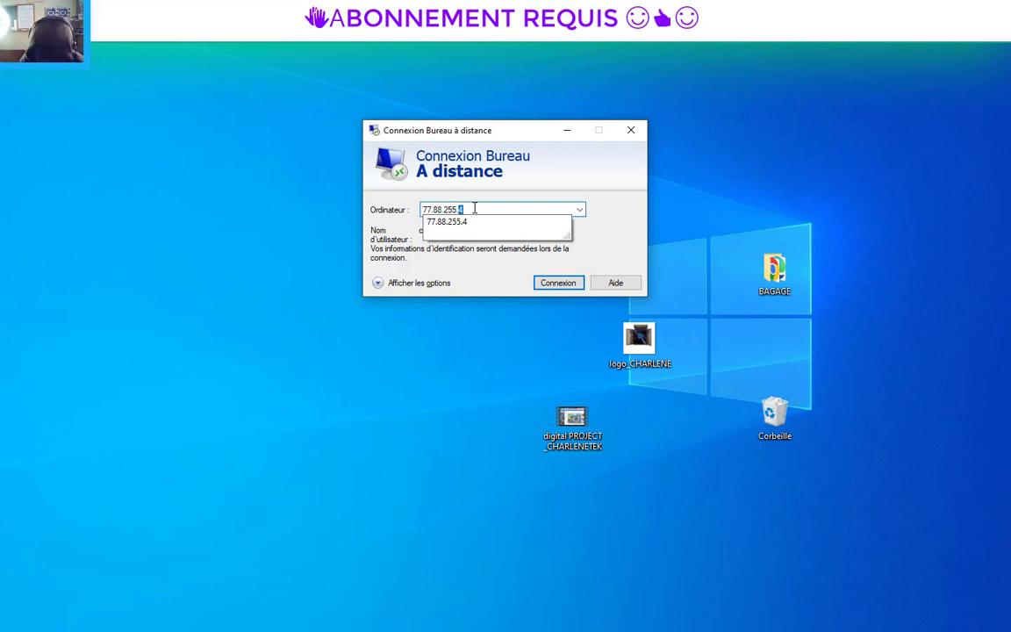
text(6)
click(558, 283)
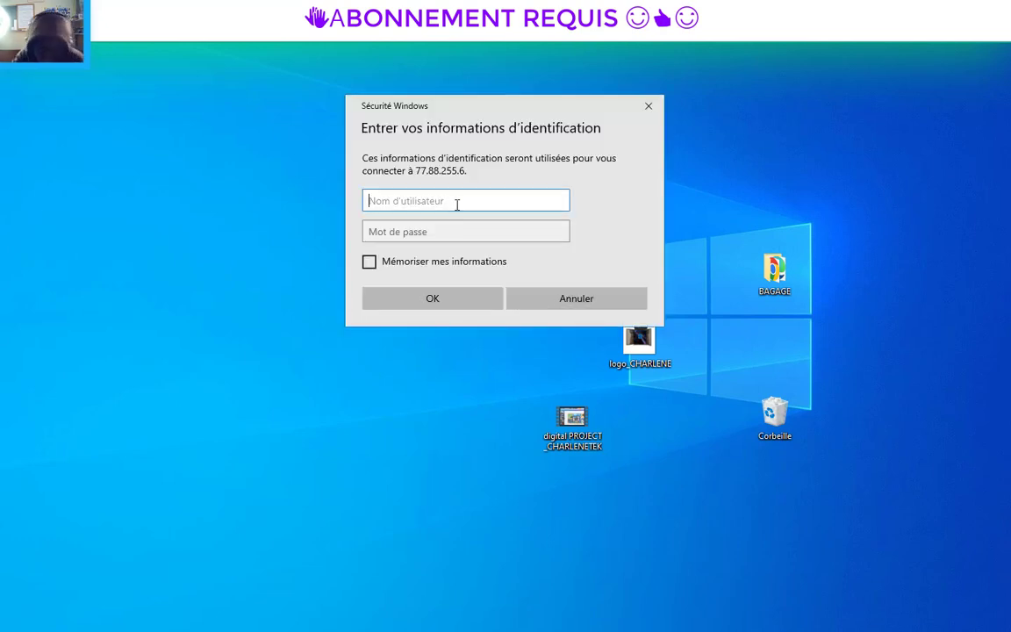
- Sign in with the account username and password, then accept the certificate warning
text(charl)
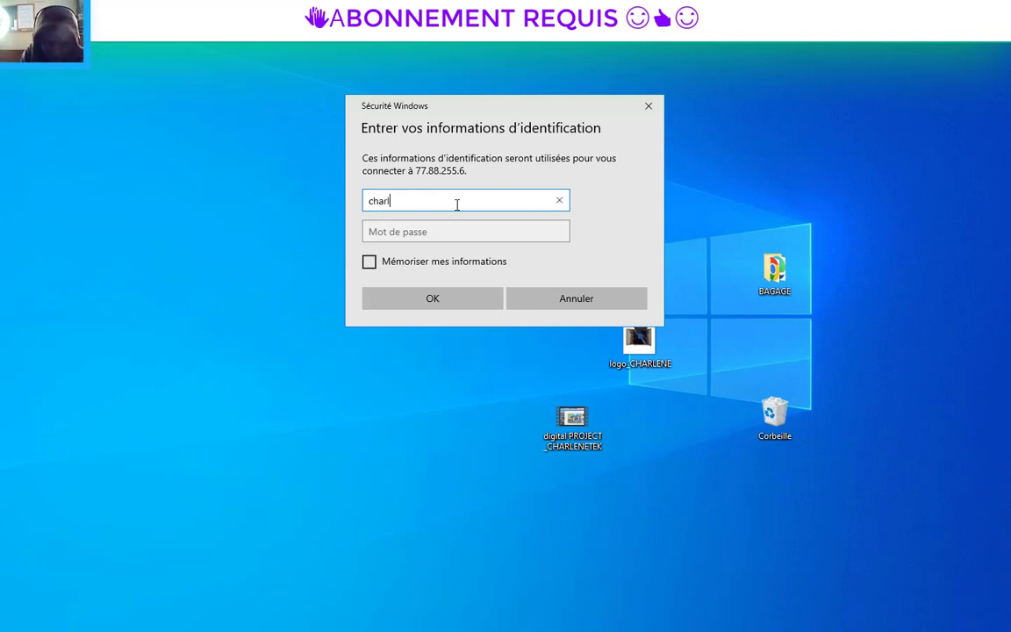
text(enetek)
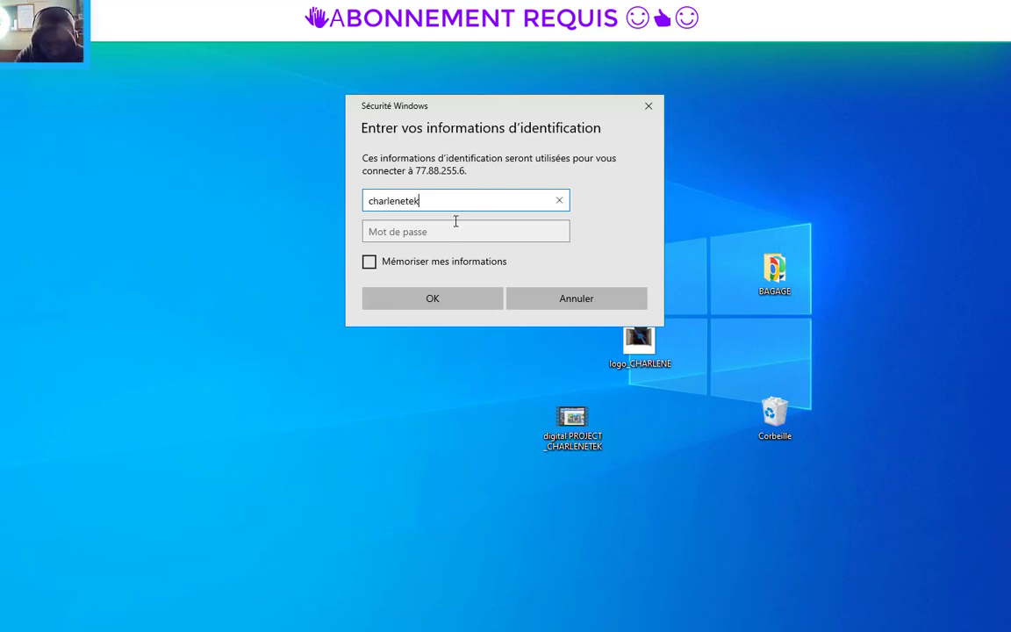
click(457, 229)
text(••)
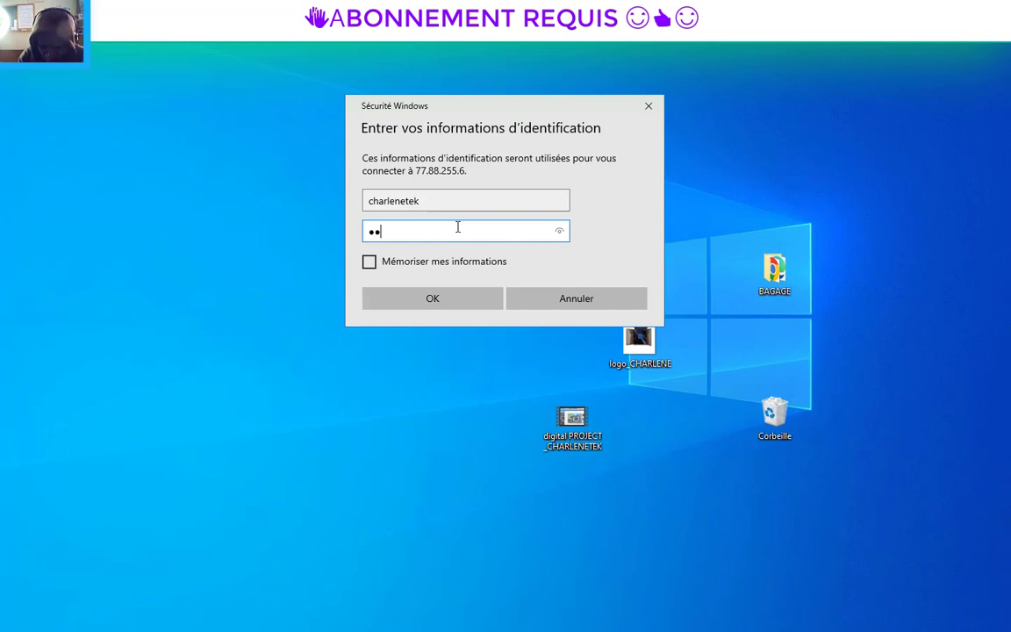
key(Return)
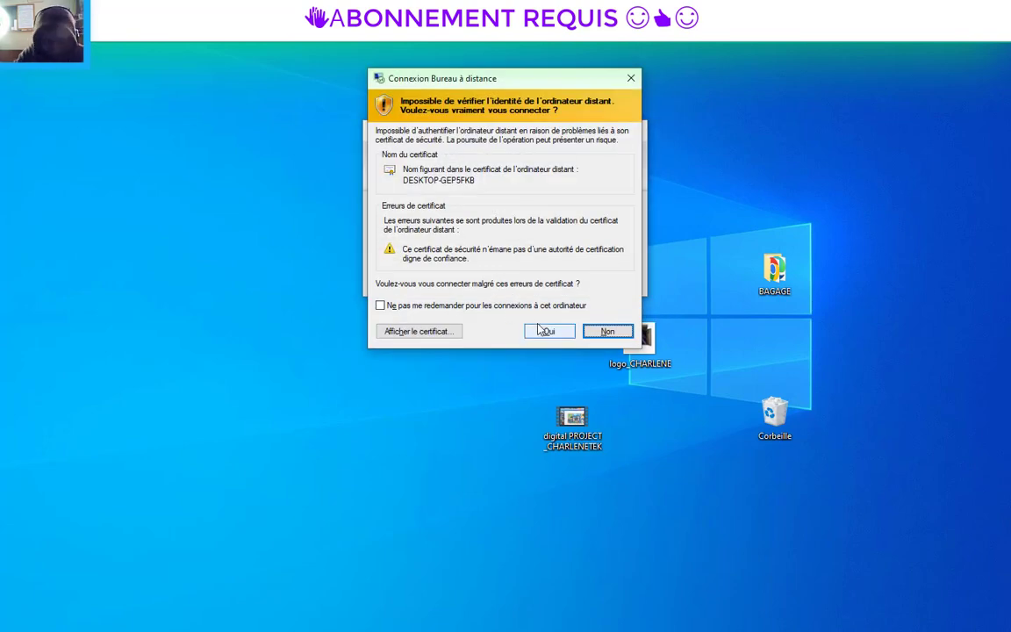
click(544, 331)
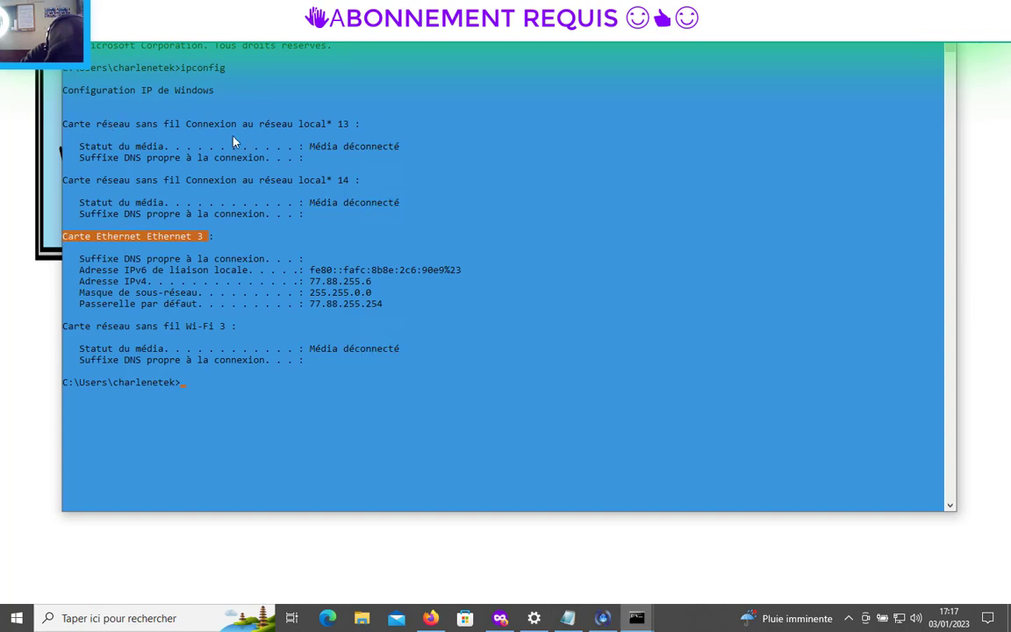
- Highlight the disconnected local* 13 adapter, then try joining the smart-kreyol-tech_CHARLENETEK Wi-Fi
drag(362, 126, 129, 181)
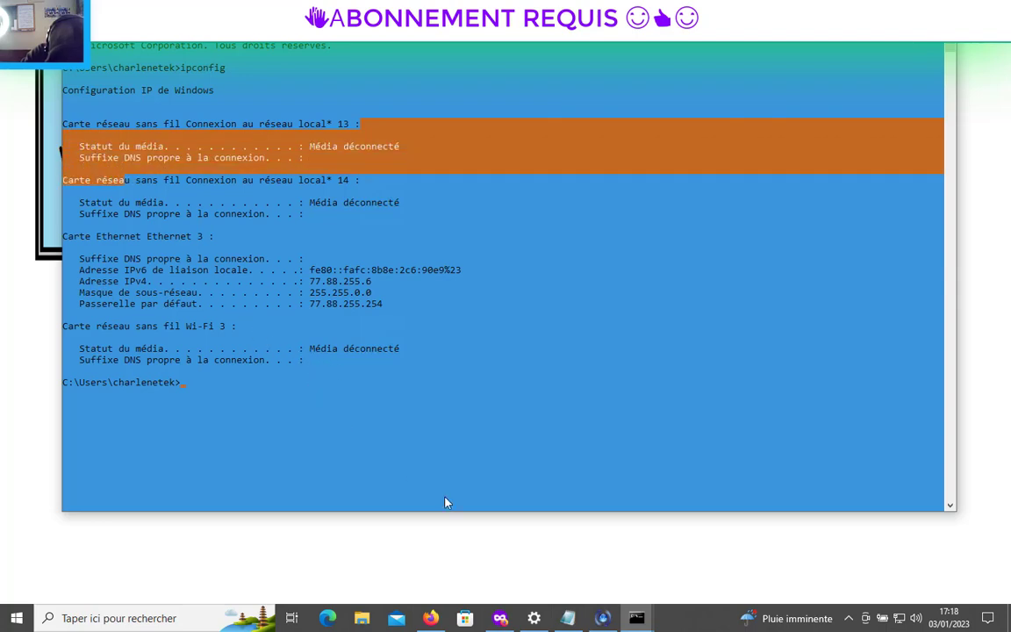
click(901, 618)
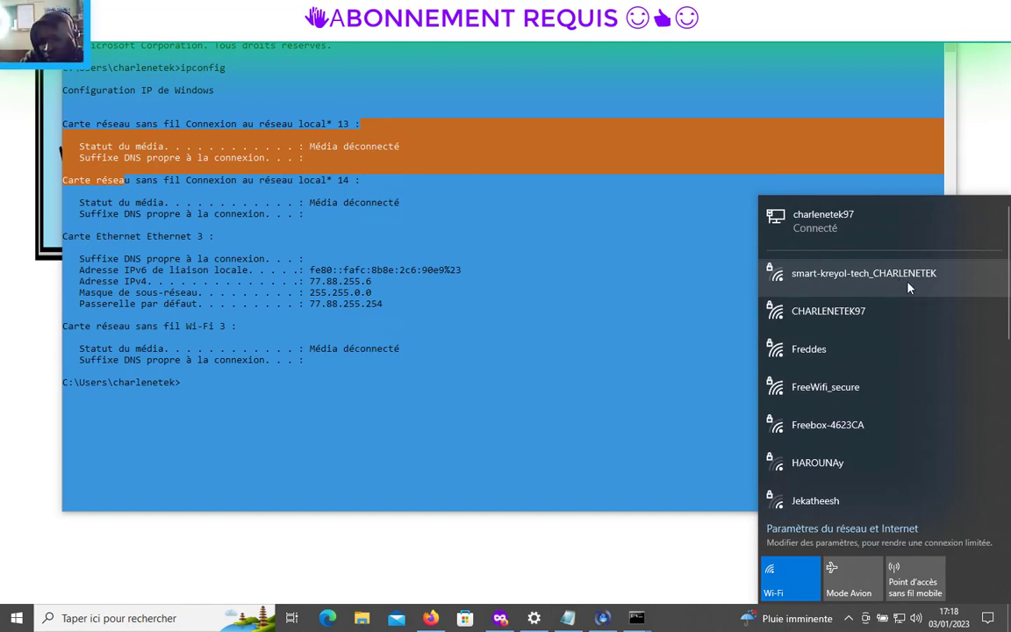
click(908, 286)
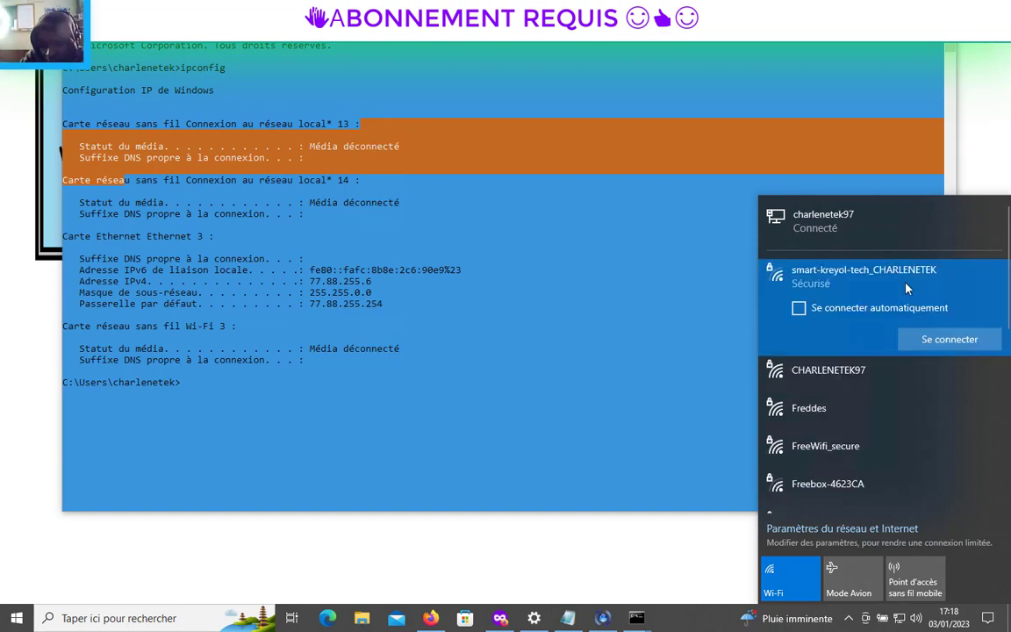
click(957, 339)
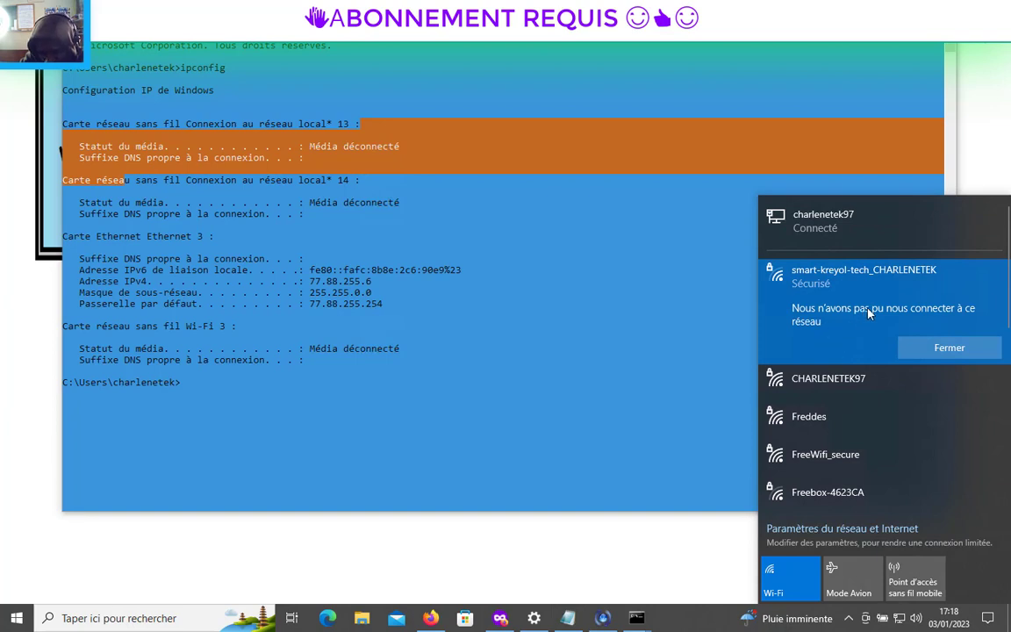